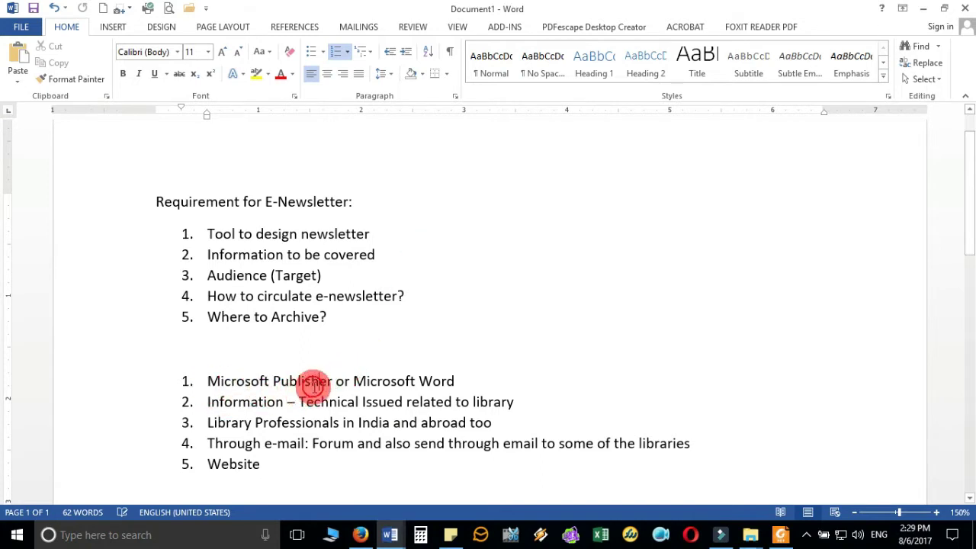
- Review the first answer in the lower numbered list, highlighting the design tools Microsoft Publisher and Microsoft Word
left_click(320, 382)
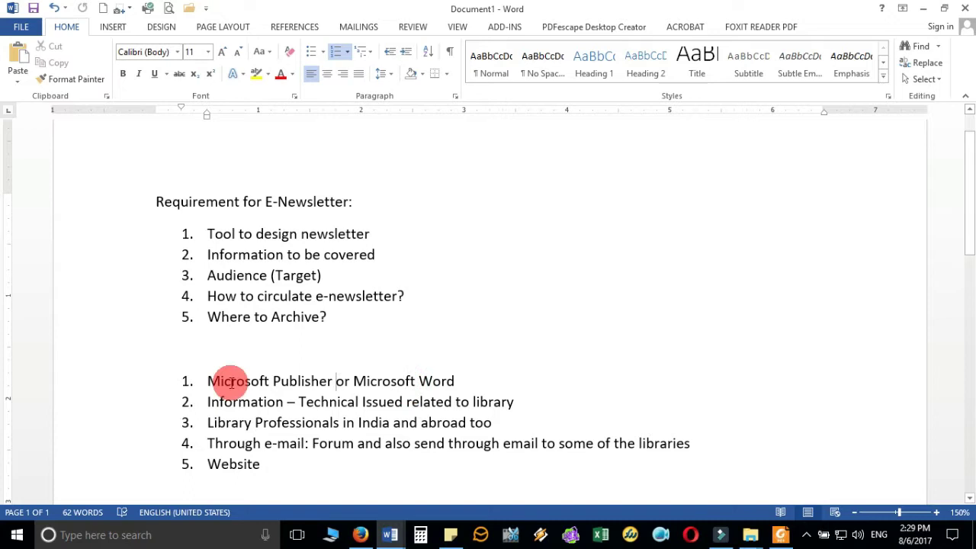
left_click_drag(209, 380, 349, 387)
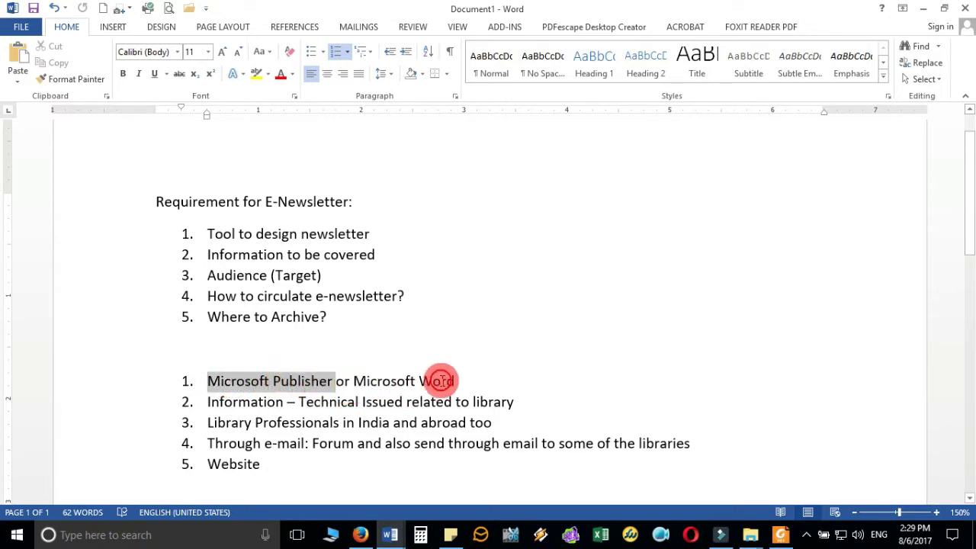
left_click(463, 381)
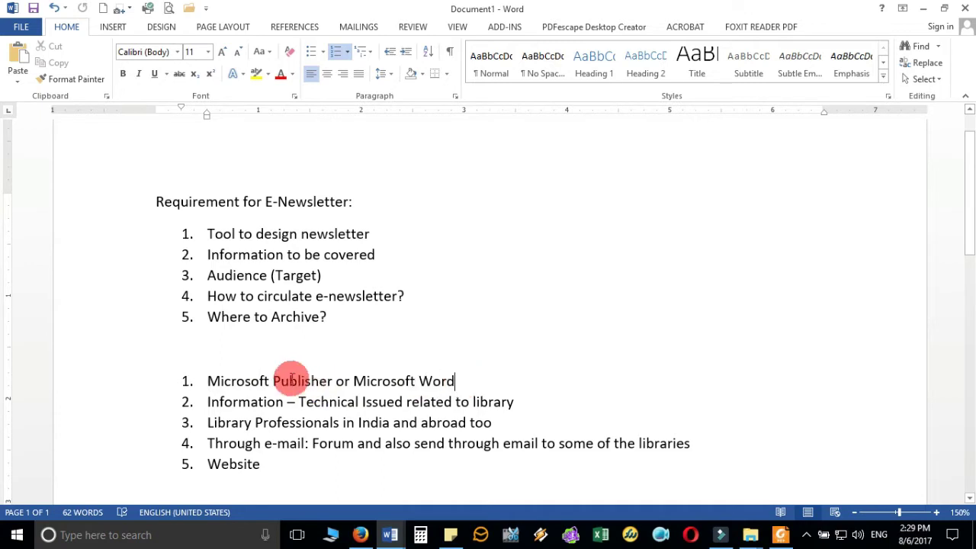
left_click_drag(204, 381, 458, 381)
left_click(366, 382)
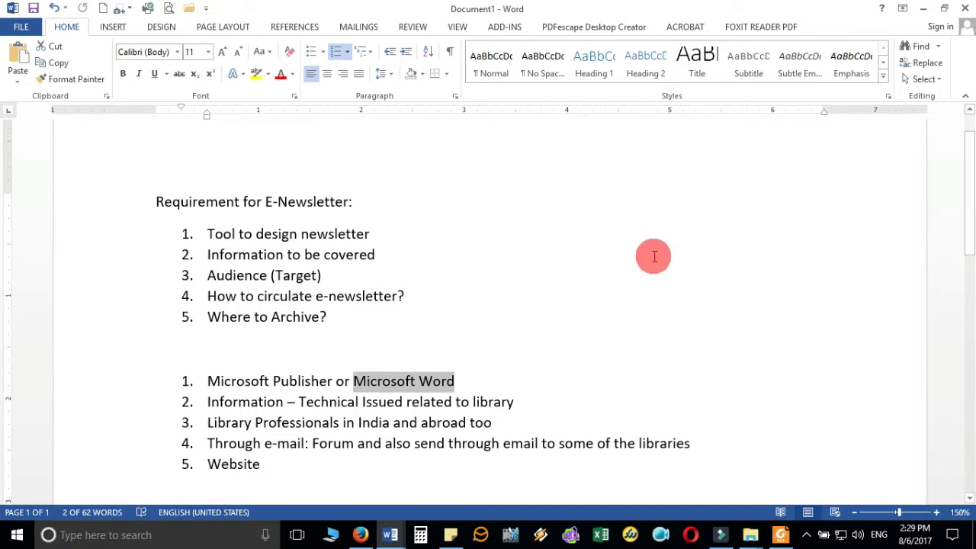
- End the lower numbered list after "Website" and start an unnumbered paragraph below it
scroll(655, 256, "down", 3)
left_click(328, 267)
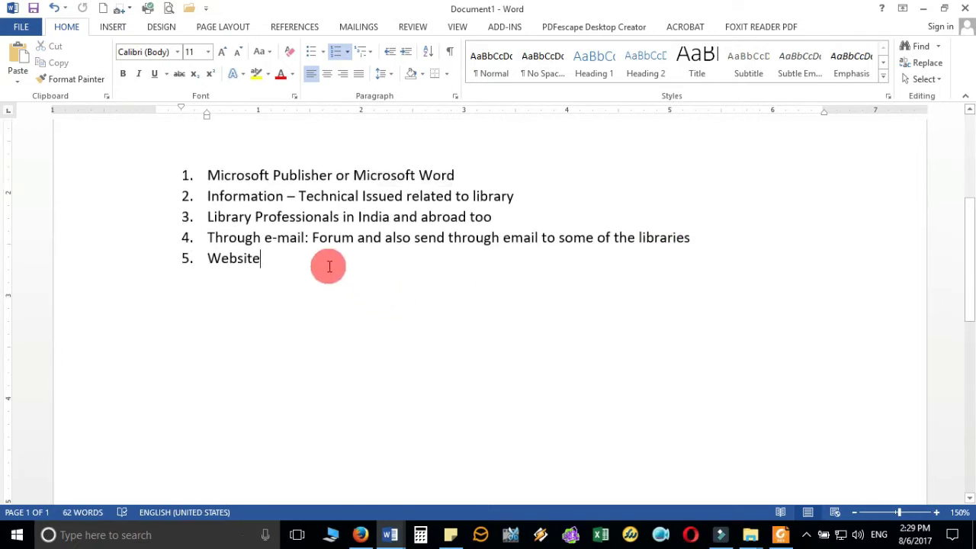
key("Return")
key("Return")
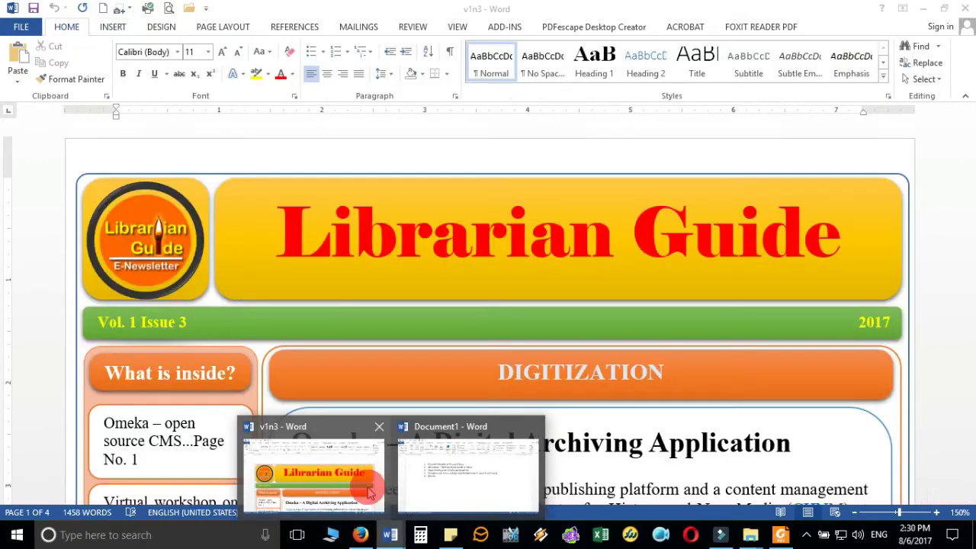
- Switch to the v1n3 newsletter document and examine page 1's masthead, "What is inside?" sidebar, articles and contact box
left_click(366, 491)
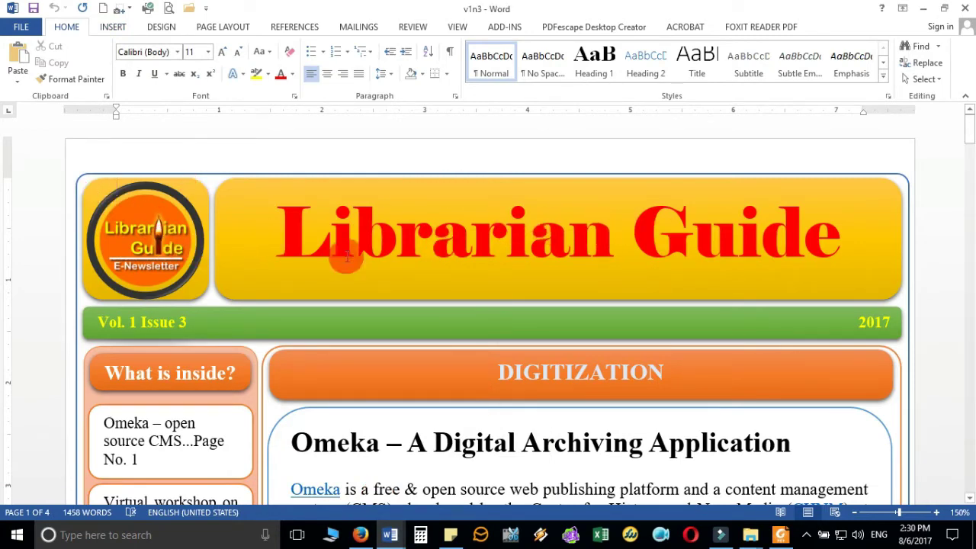
scroll(436, 252, "down", 2)
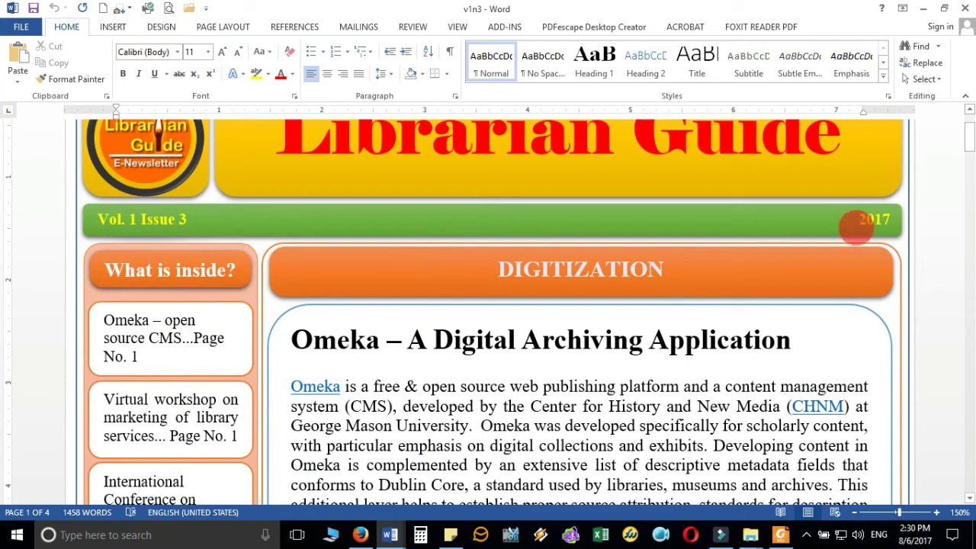
scroll(202, 324, "down", 2)
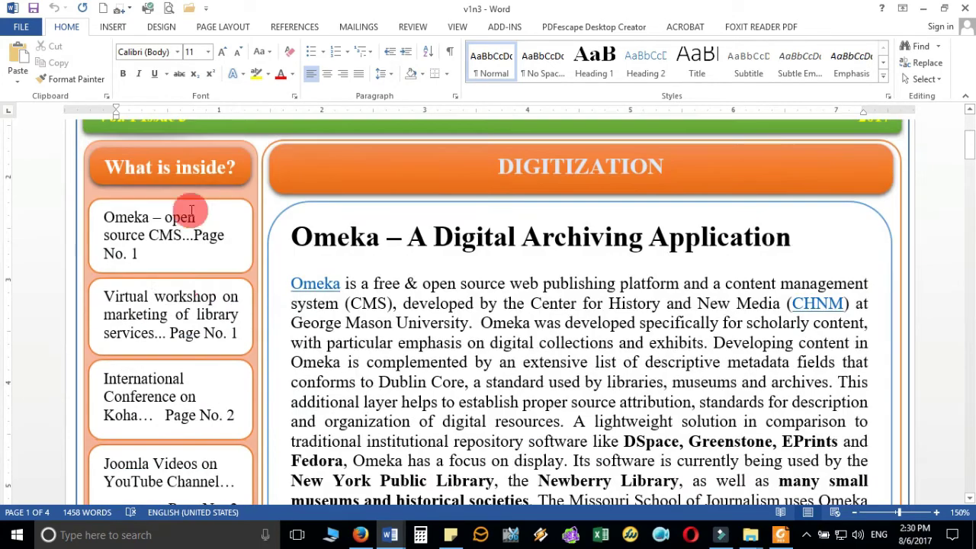
scroll(176, 336, "down", 2)
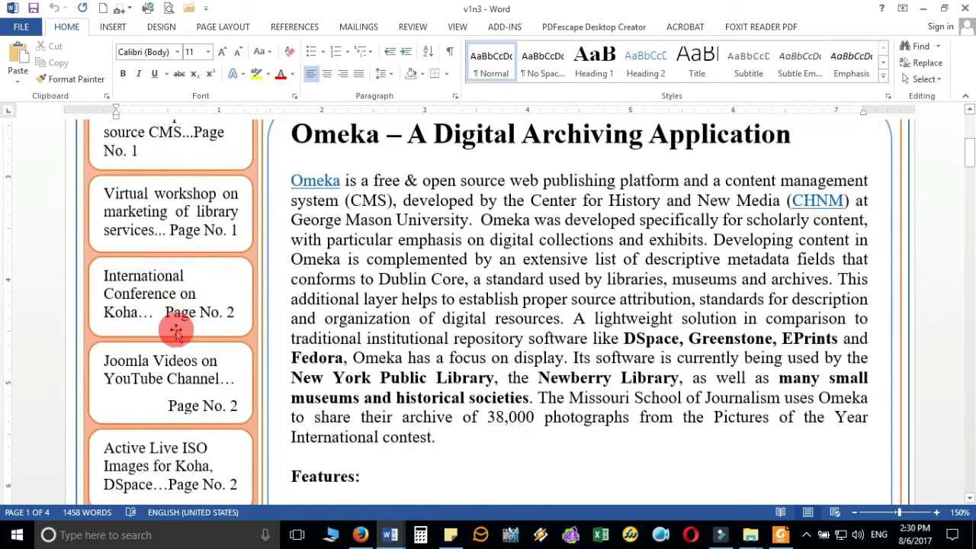
scroll(572, 299, "up", 2)
scroll(752, 327, "up", 1)
scroll(754, 328, "down", 8)
scroll(755, 329, "down", 2)
scroll(757, 328, "down", 4)
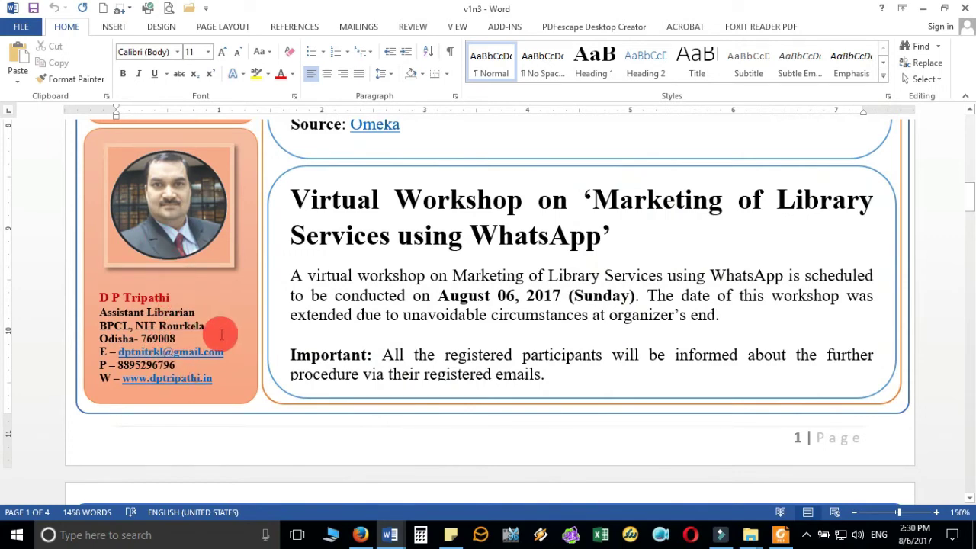
scroll(704, 252, "down", 4)
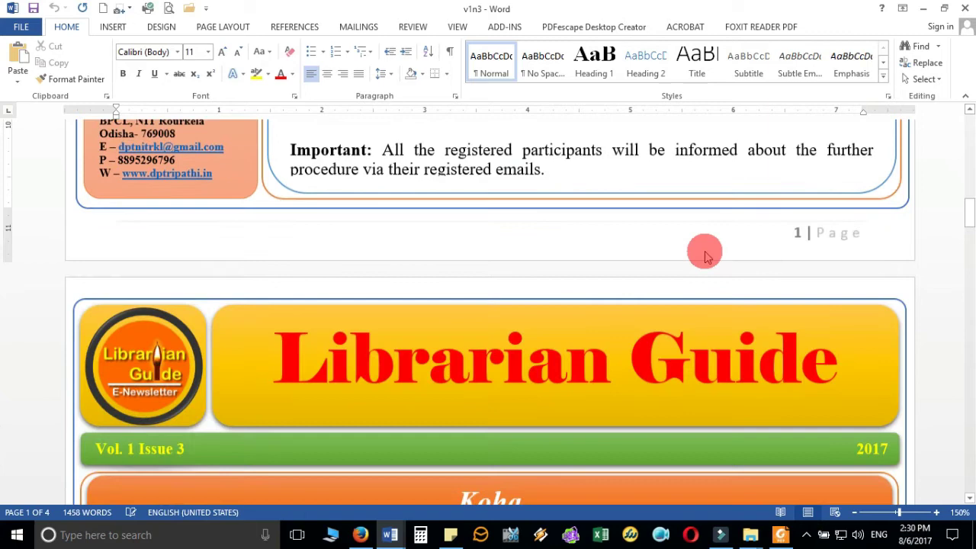
- Examine the newsletter's Koha, YouTube channel and Active Live ISO sections on page 2 and the Joomla section on page 3
scroll(705, 256, "down", 3)
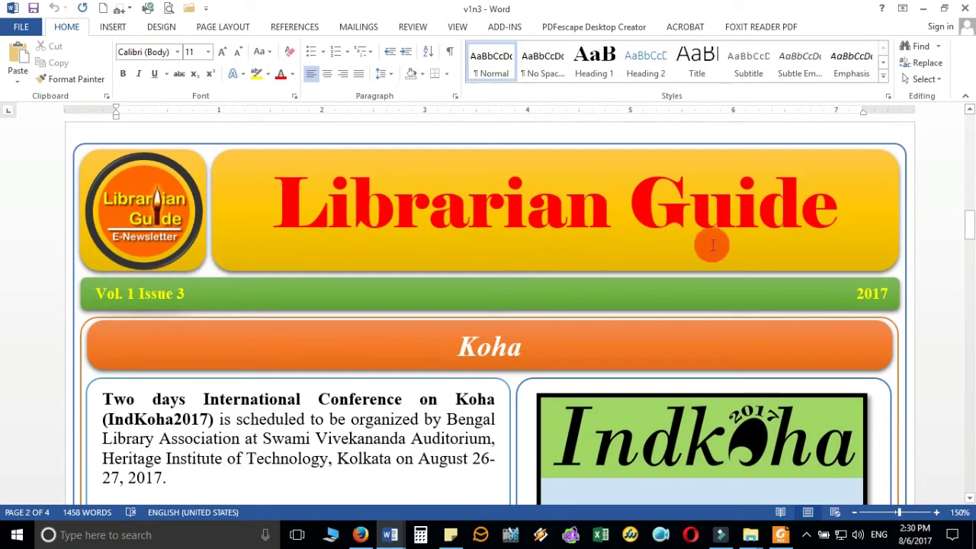
scroll(712, 245, "down", 8)
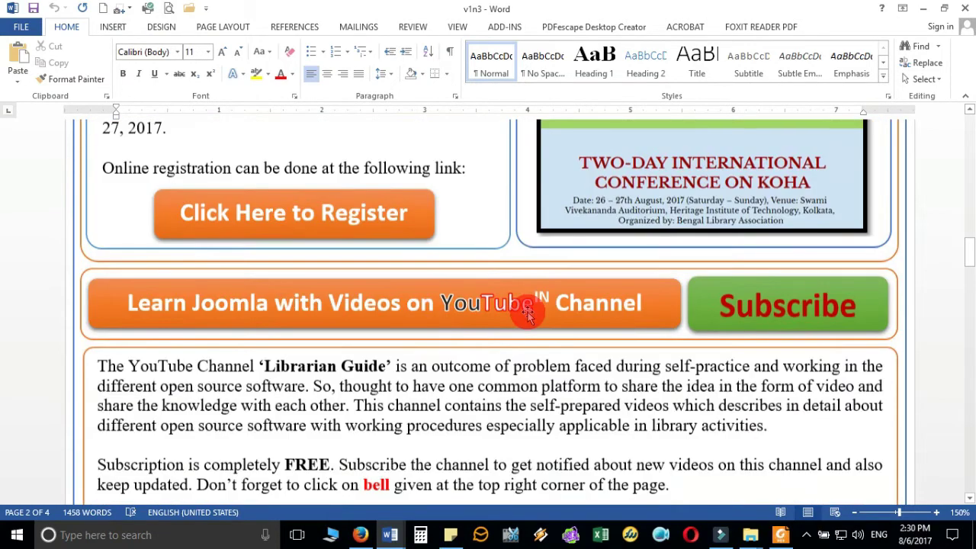
scroll(574, 293, "down", 3)
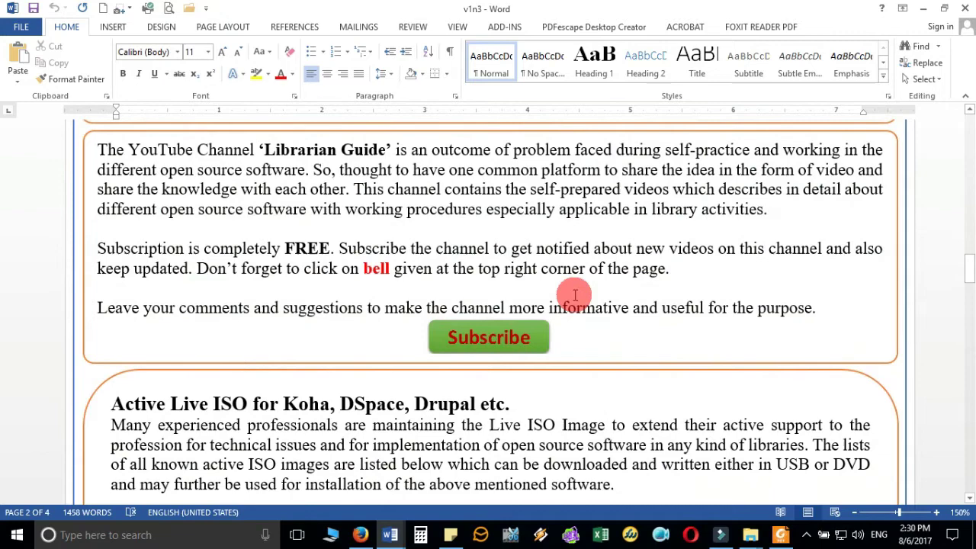
scroll(610, 233, "down", 1)
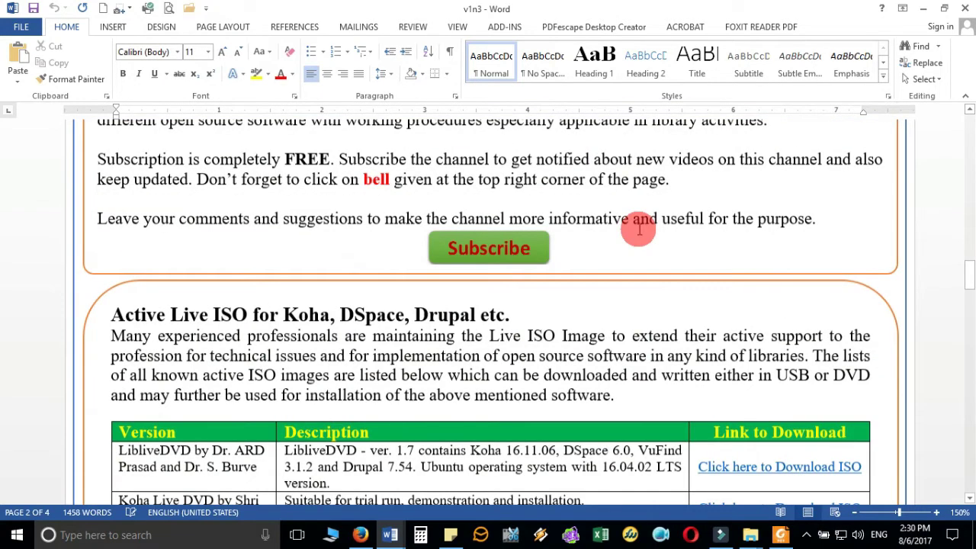
scroll(637, 237, "down", 10)
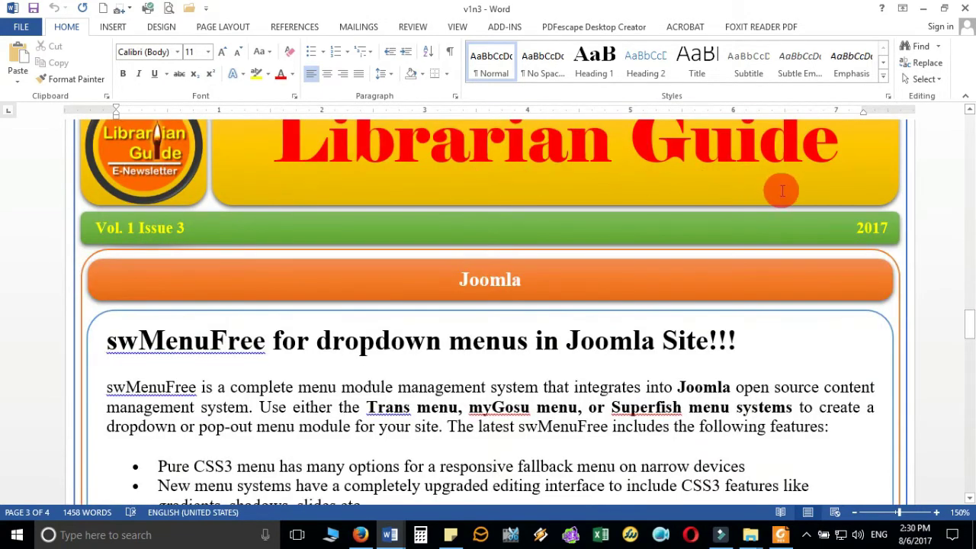
scroll(742, 296, "down", 1)
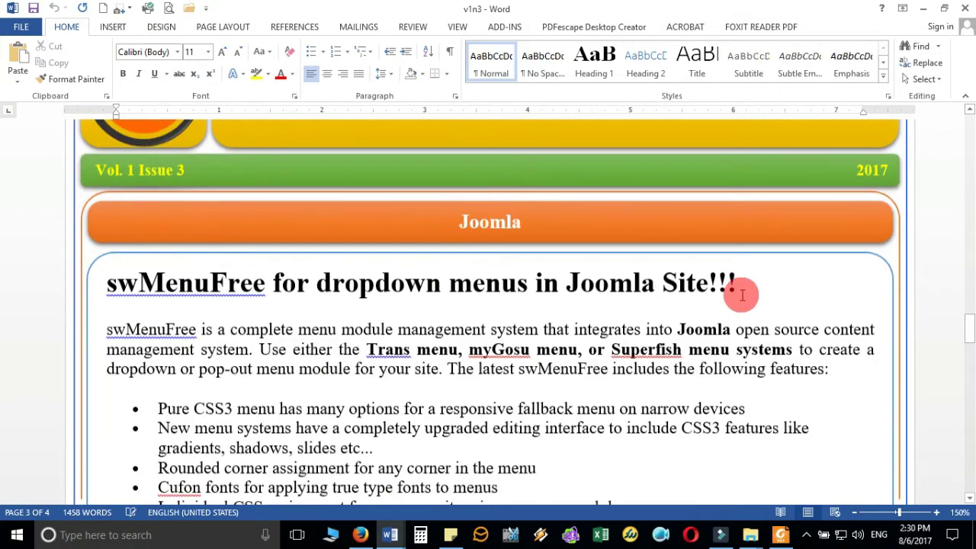
- Examine the "Tools for Librarian" article and closing note with QR code on page 4, then return to the newsletter's first page
scroll(629, 334, "down", 15)
scroll(630, 334, "down", 7)
scroll(628, 336, "up", 5)
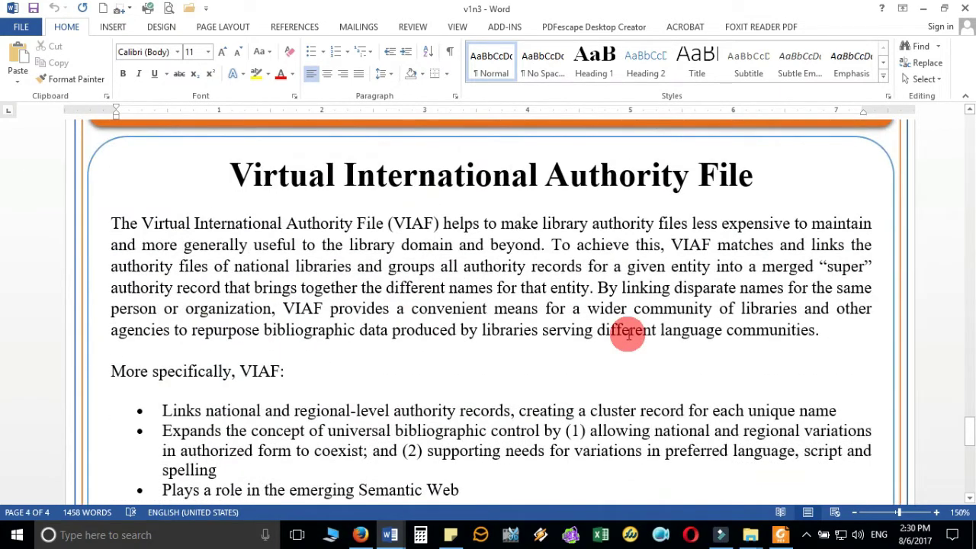
scroll(628, 336, "up", 3)
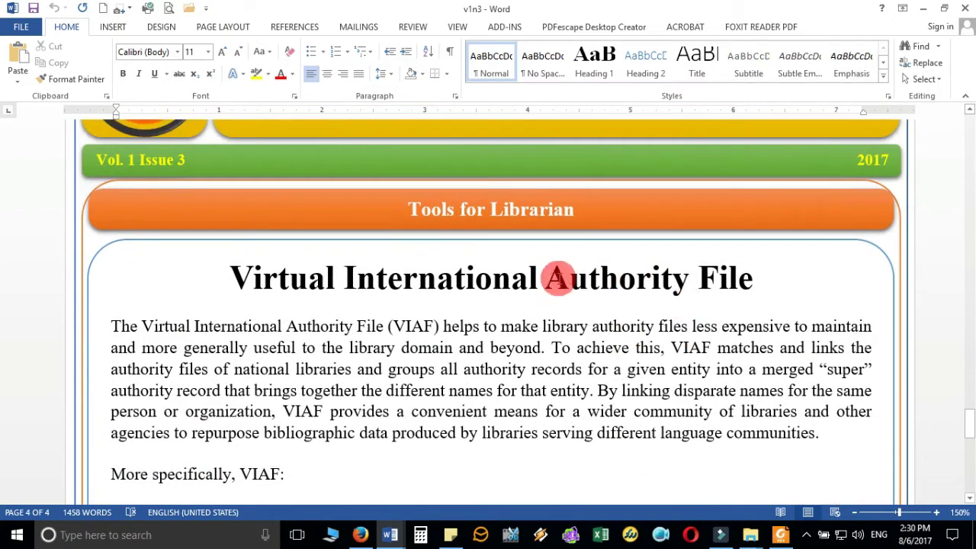
scroll(593, 286, "up", 6)
scroll(556, 331, "down", 3)
scroll(558, 332, "down", 10)
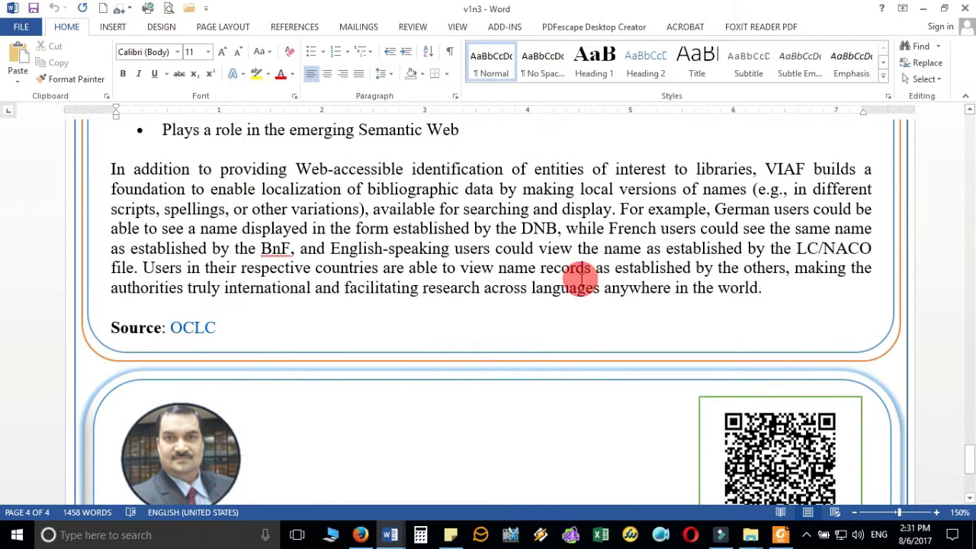
scroll(581, 280, "down", 5)
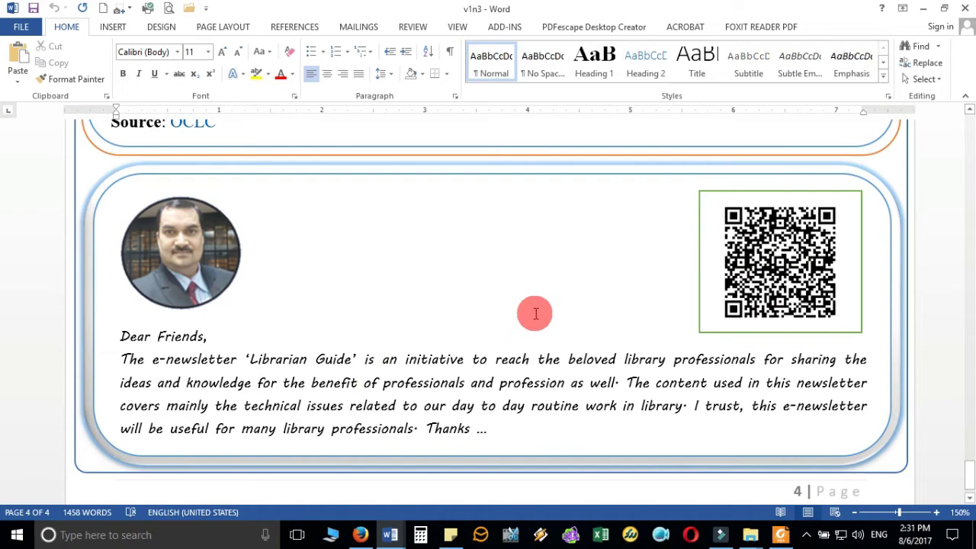
scroll(559, 318, "up", 20)
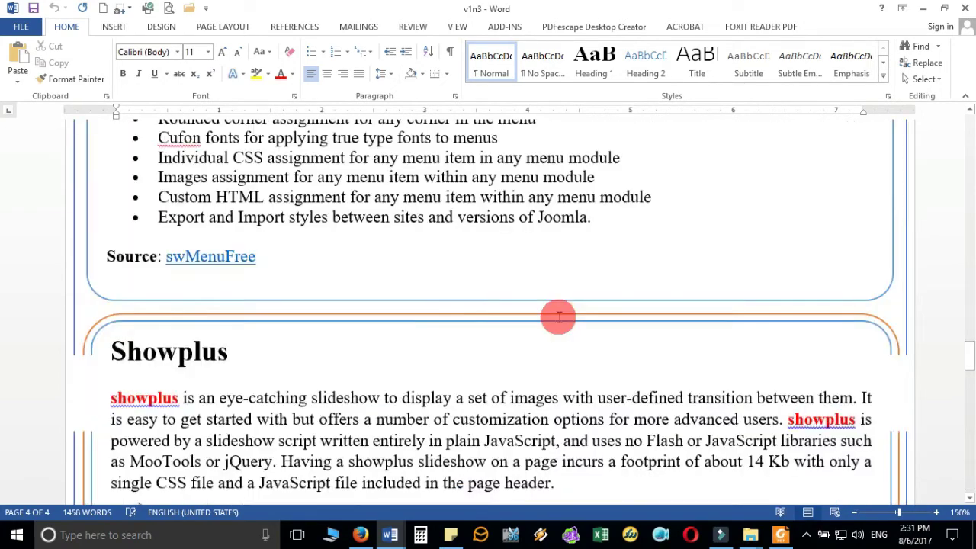
scroll(559, 317, "down", 10)
scroll(559, 318, "up", 15)
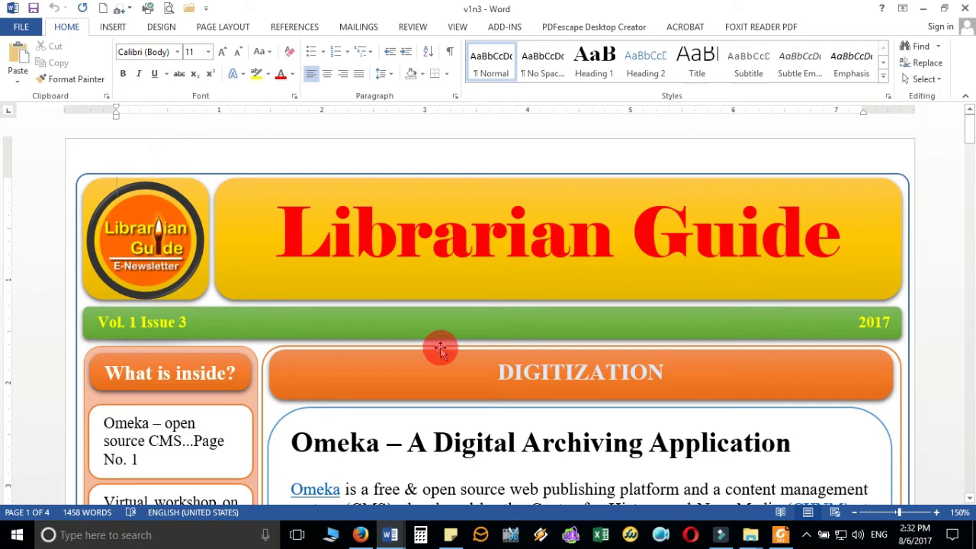
- Switch to the LibrarianGuide folder in File Explorer and select the wide lg banner image among the newsletter's files
mouse_move(751, 536)
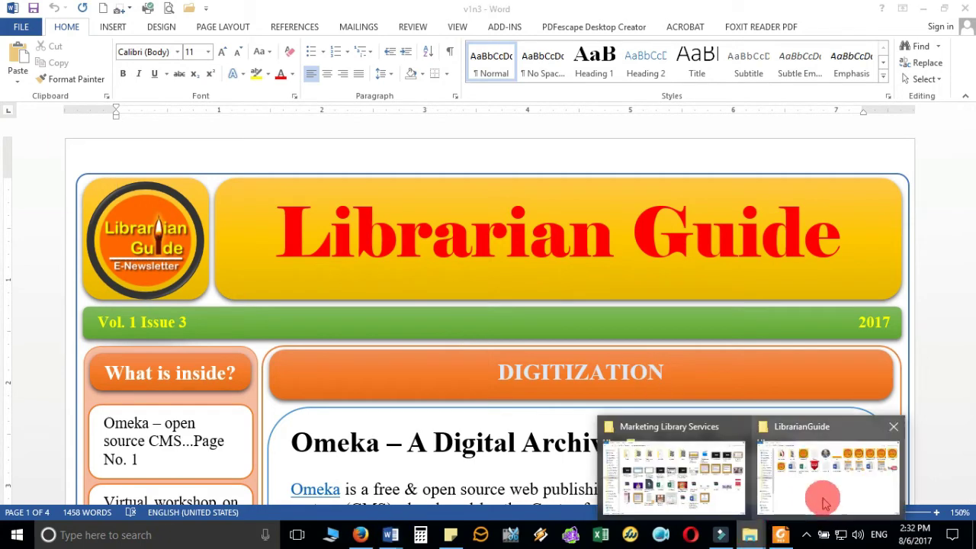
left_click(824, 497)
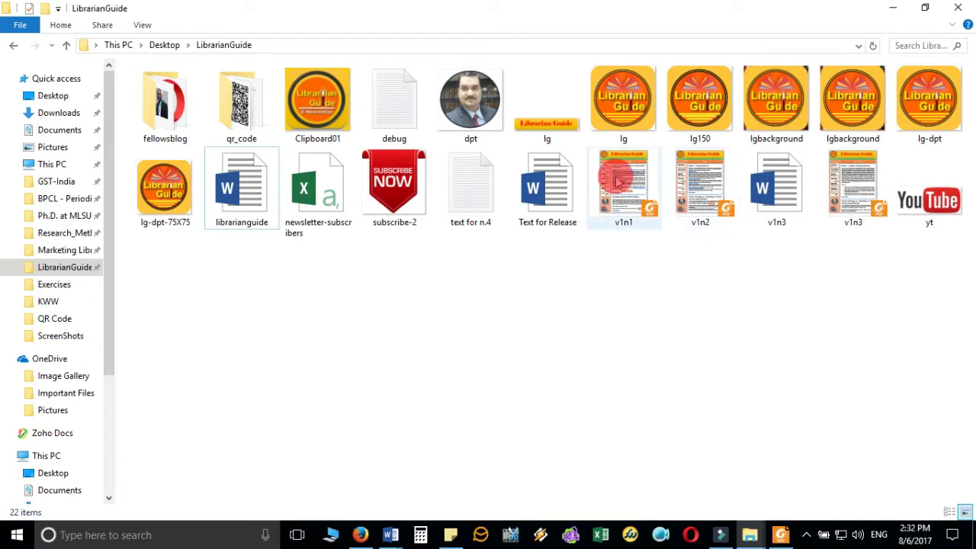
left_click(543, 114)
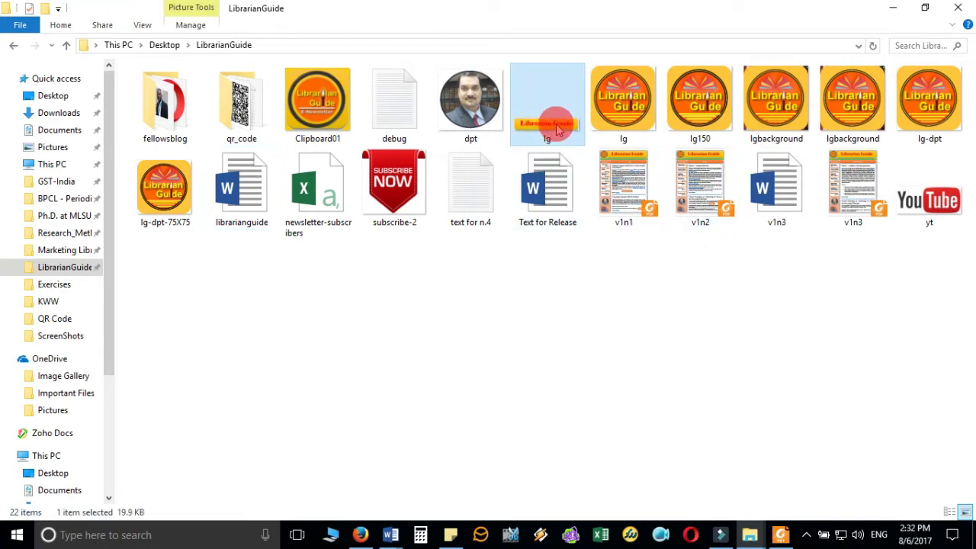
- Return to Document1 in Word and create a new blank document
left_click(392, 534)
left_click(437, 485)
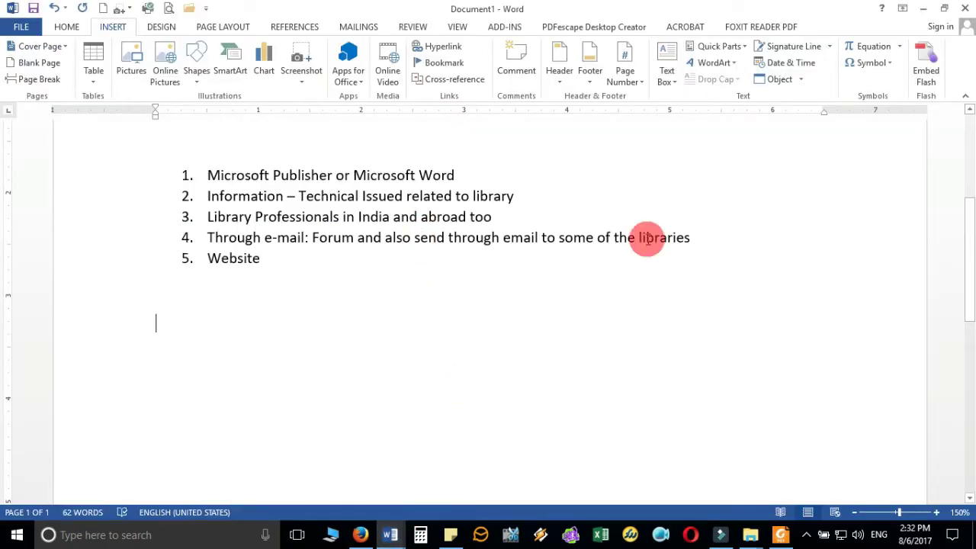
scroll(484, 295, "up", 5)
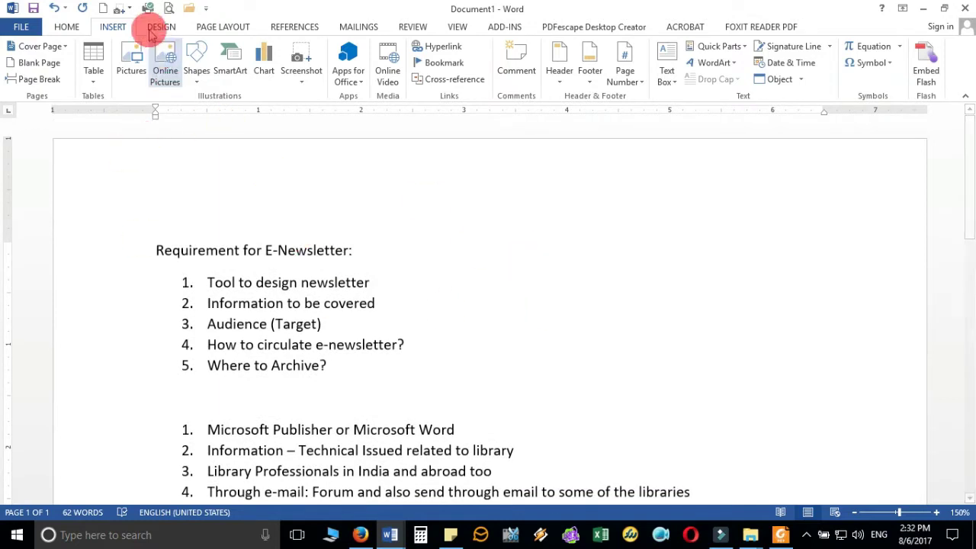
left_click(102, 9)
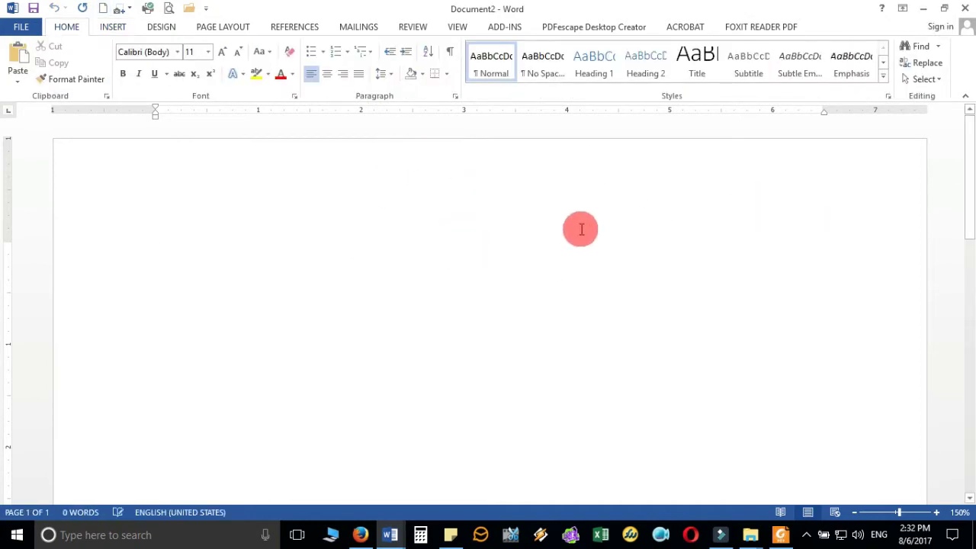
- Set the blank document's top, bottom, left and right margins to 0.5" for the whole document
left_click(224, 27)
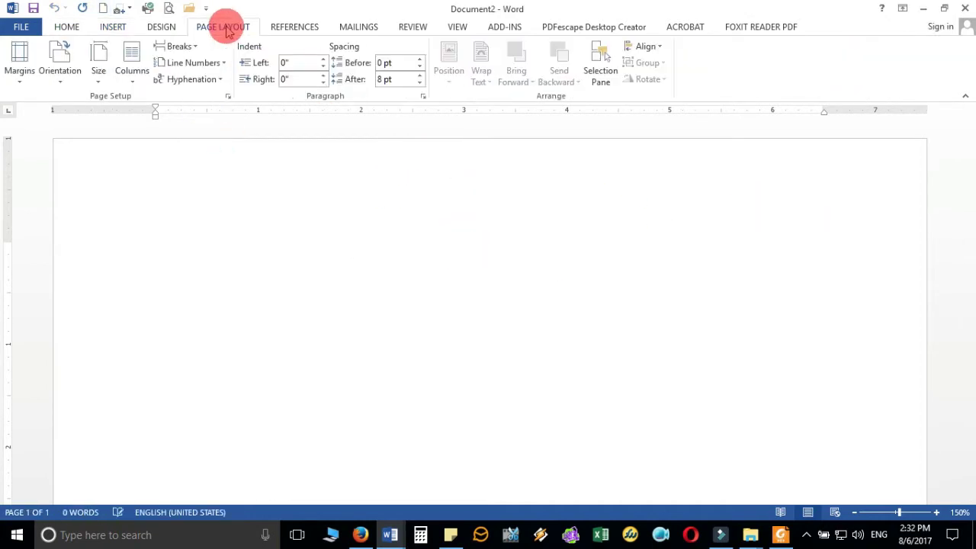
left_click(21, 72)
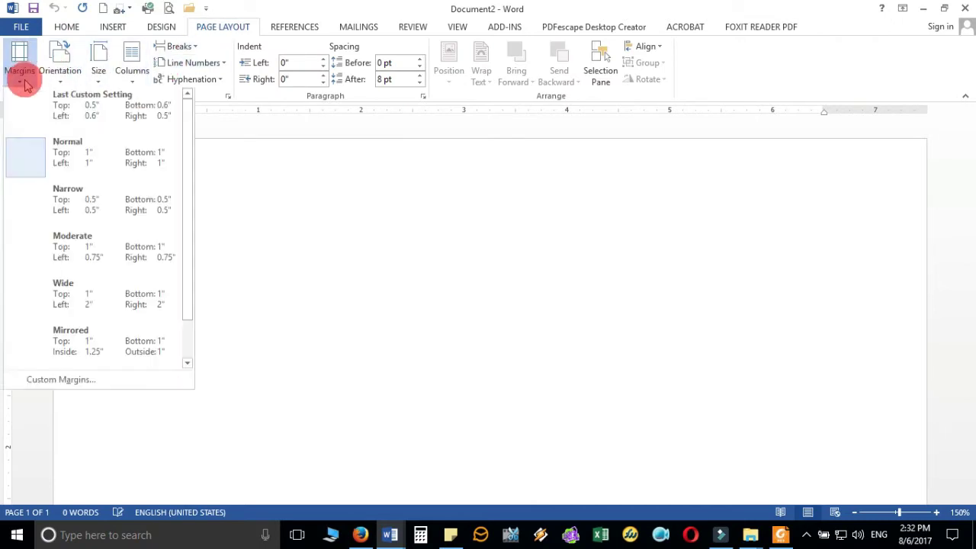
left_click(95, 383)
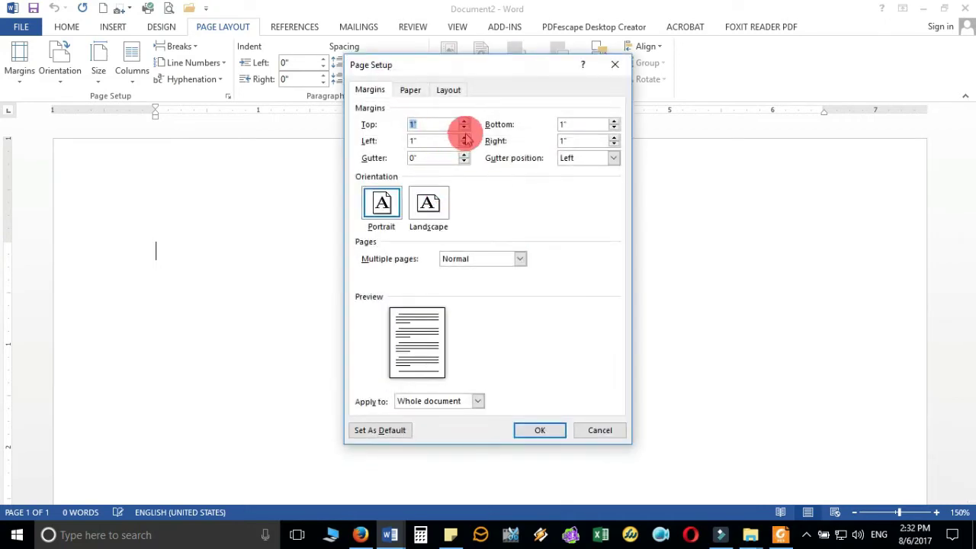
left_click(465, 128)
left_click(465, 128)
left_click(465, 128)
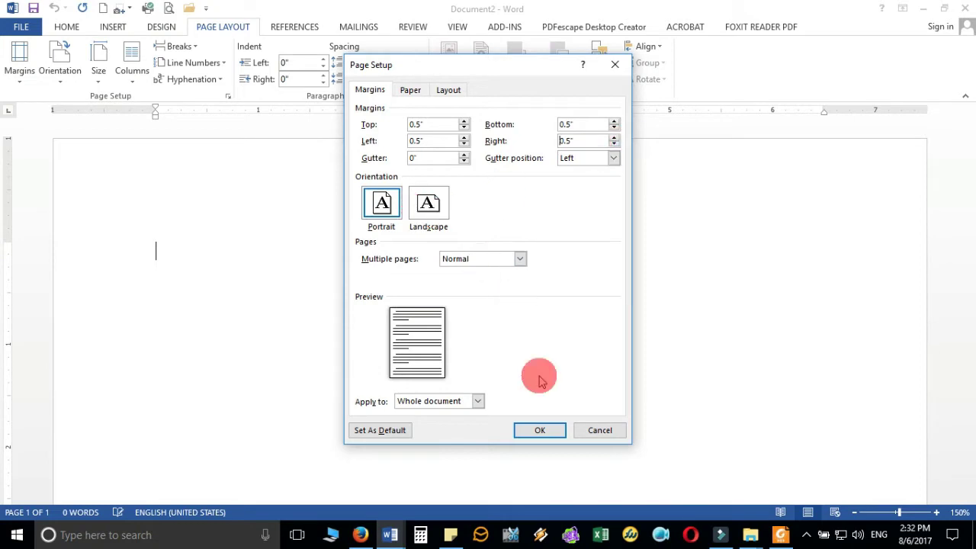
left_click(550, 430)
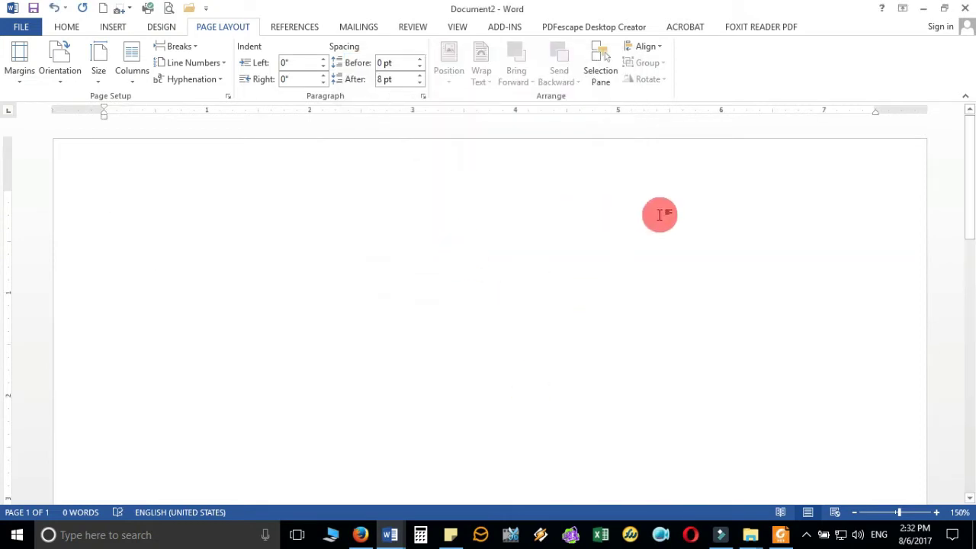
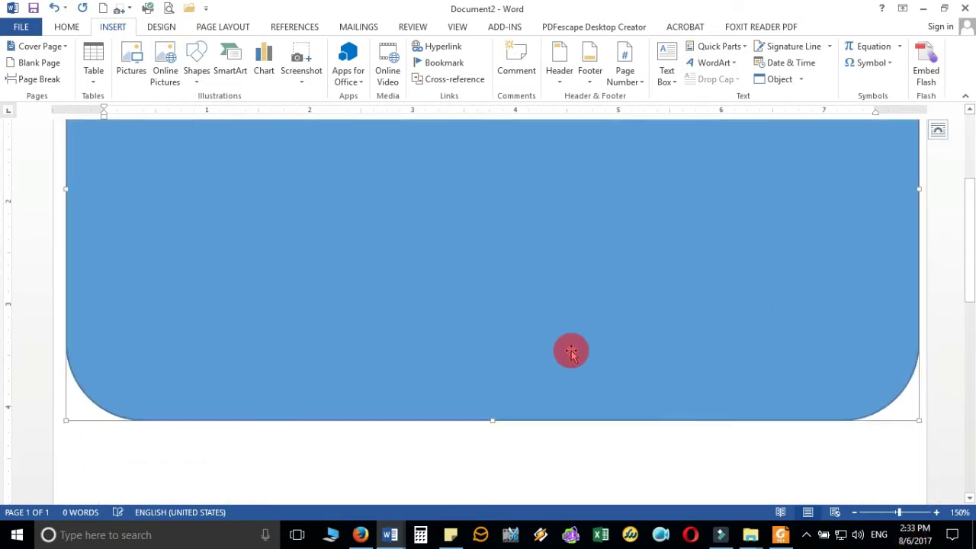
- Stretch the blue rounded rectangle's lower edge down to just above the page bottom, making the shape 10.66" high
scroll(572, 328, "down", 5)
scroll(423, 220, "up", 3)
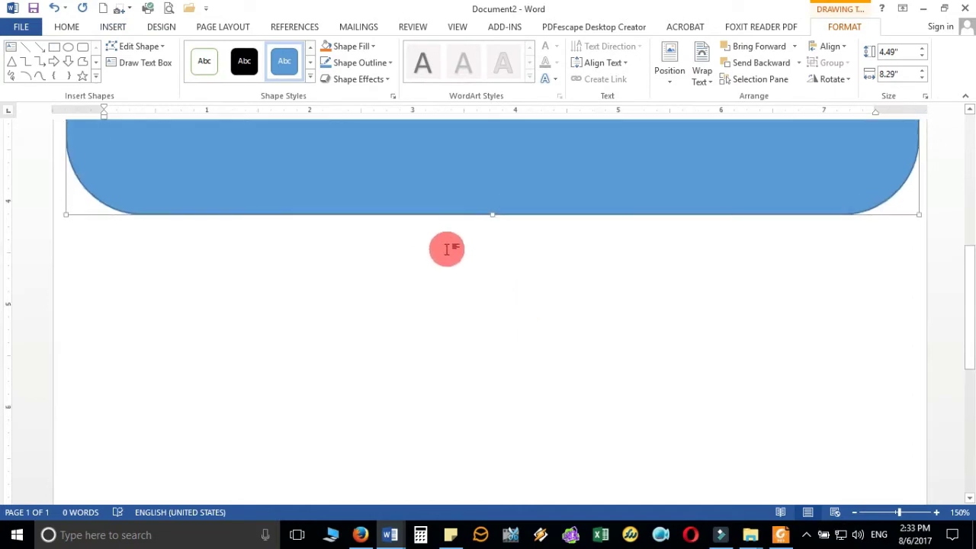
left_click_drag(492, 215, 523, 330)
scroll(523, 329, "down", 7)
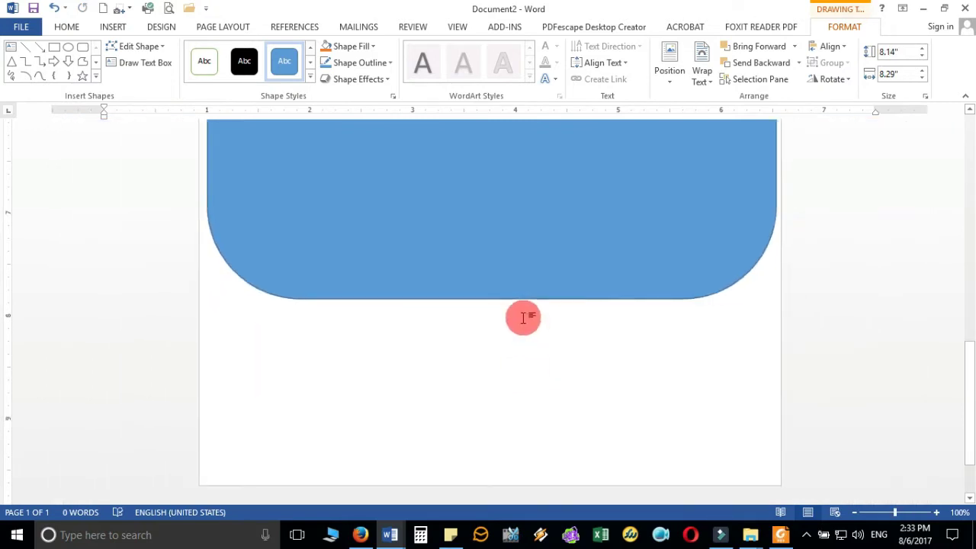
scroll(531, 309, "down", 5)
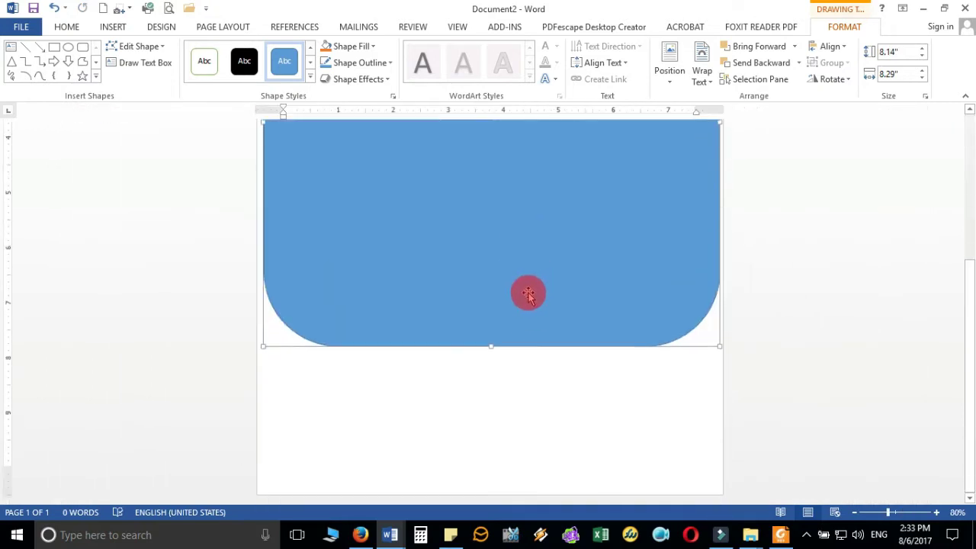
left_click_drag(490, 347, 477, 485)
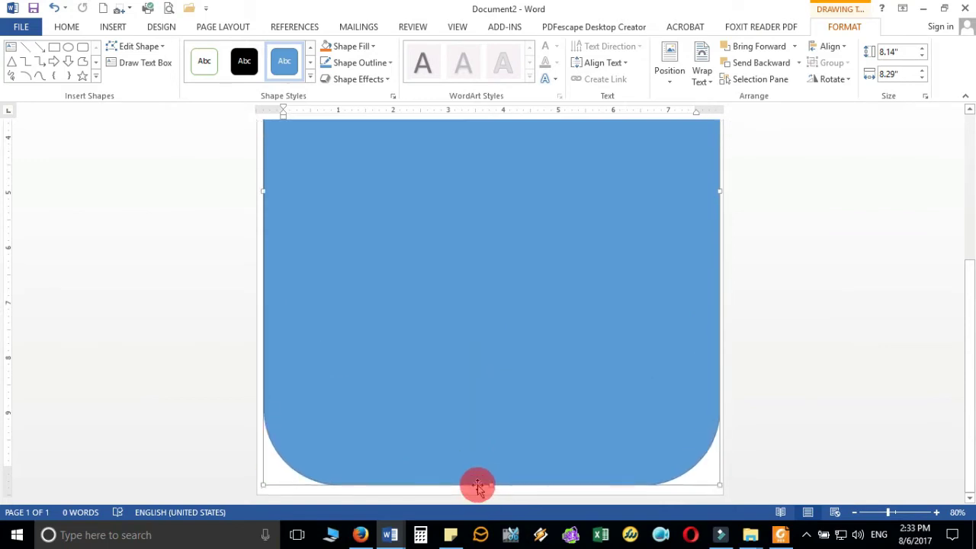
- Reduce the rectangle's corner rounding to a slight curve and narrow the shape to 8.22" from its right edge
scroll(575, 354, "up", 5)
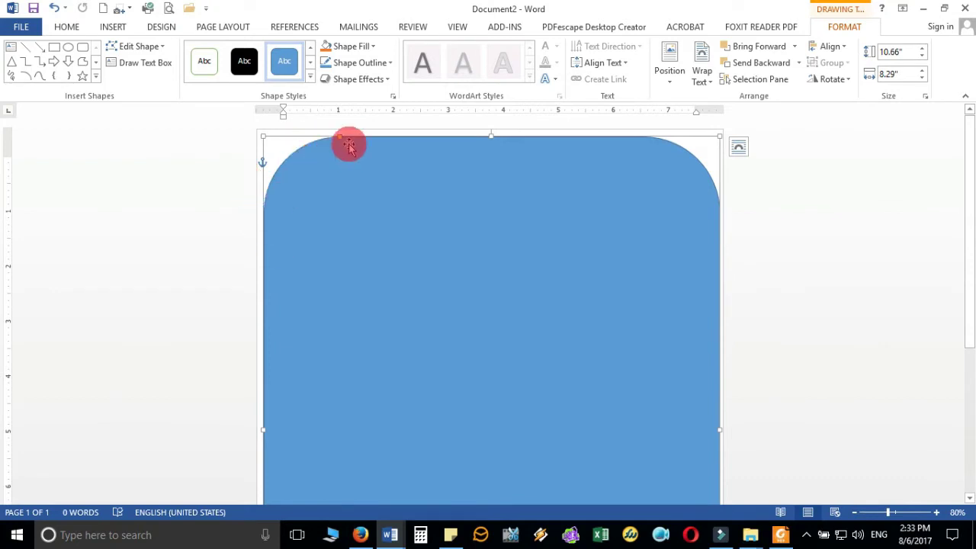
left_click_drag(340, 140, 270, 148)
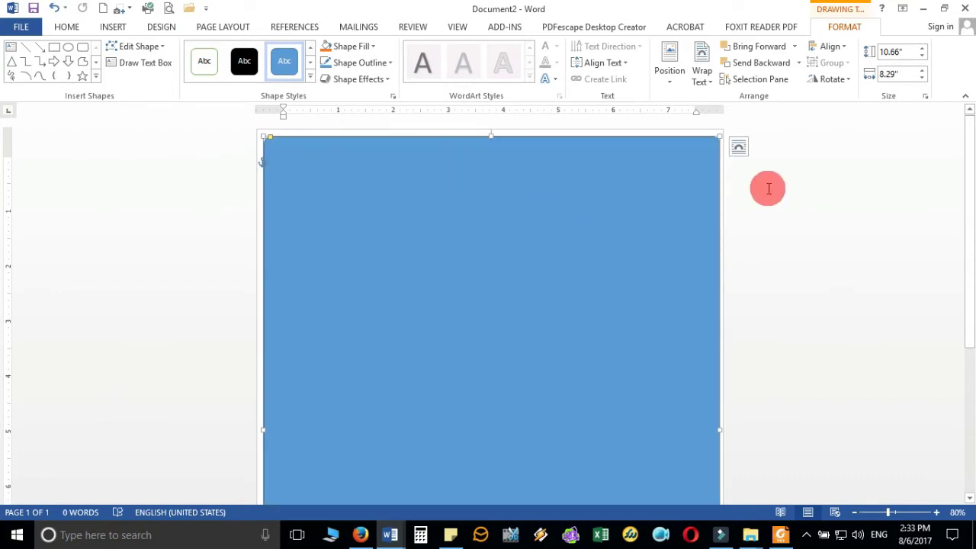
left_click_drag(721, 432, 716, 432)
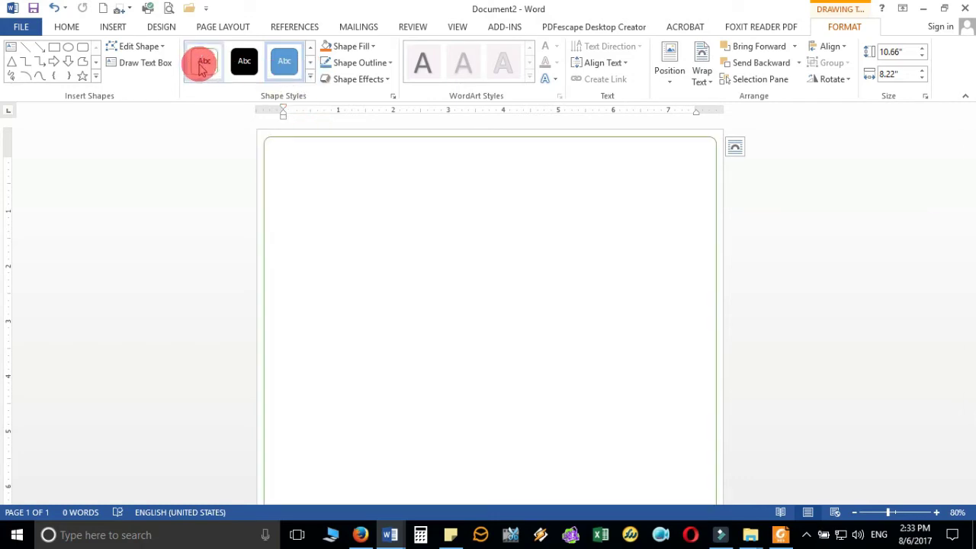
- Apply the preset shape style with white fill and orange outline to the page-sized rectangle
left_click(202, 65)
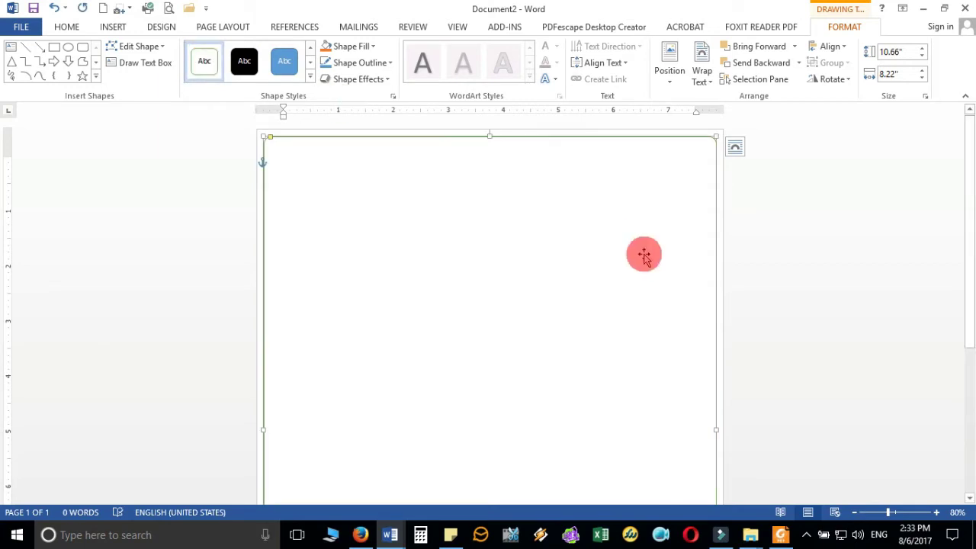
left_click(310, 77)
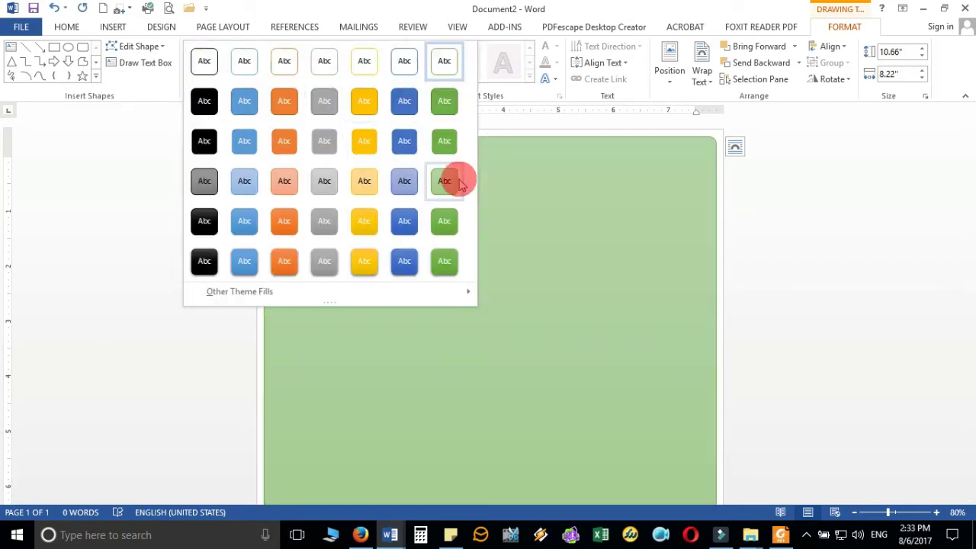
left_click(212, 67)
left_click(286, 64)
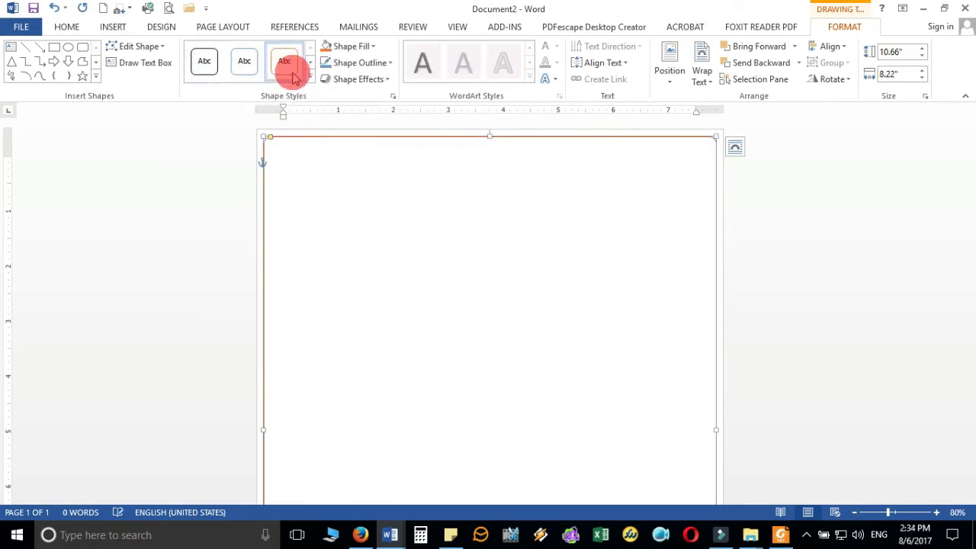
left_click(813, 242)
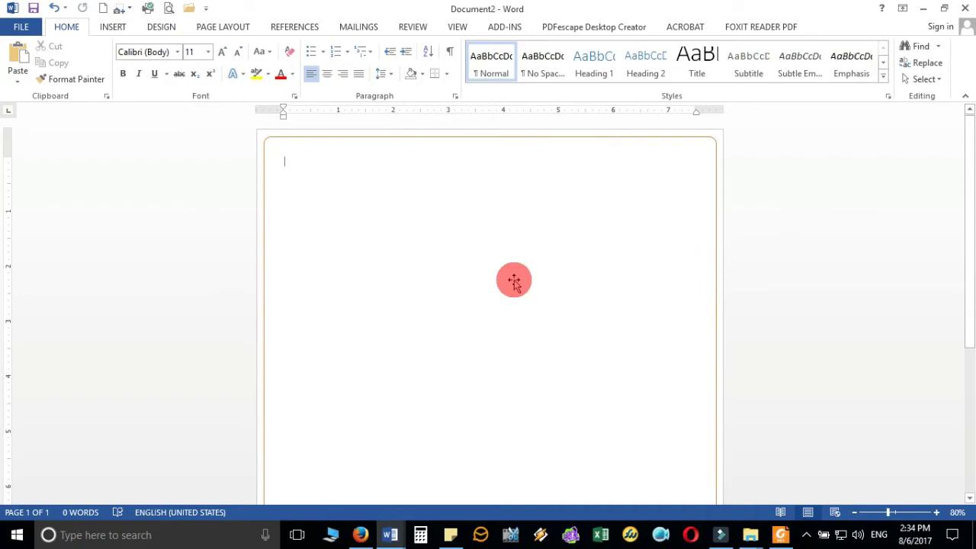
- Increase the corner rounding of the orange page border slightly
left_click(376, 140)
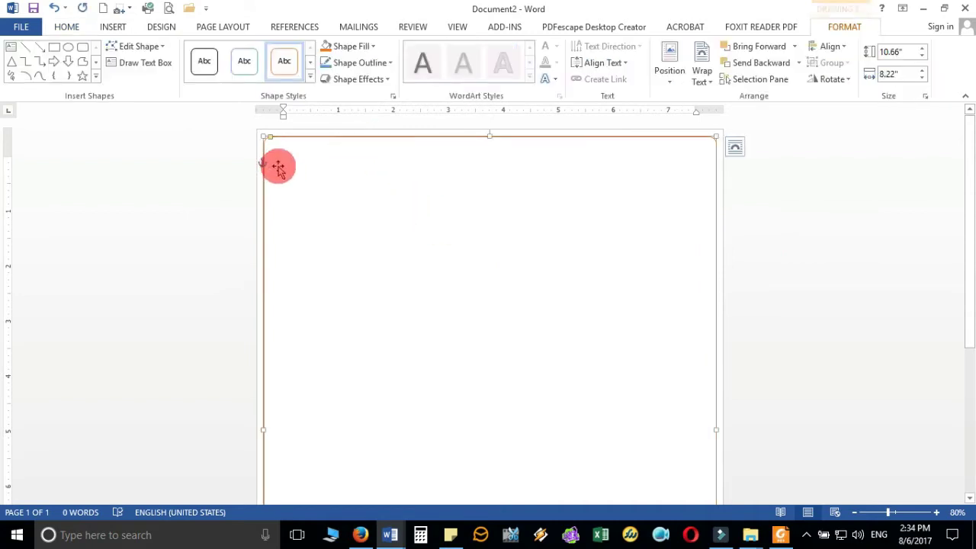
left_click_drag(274, 139, 279, 139)
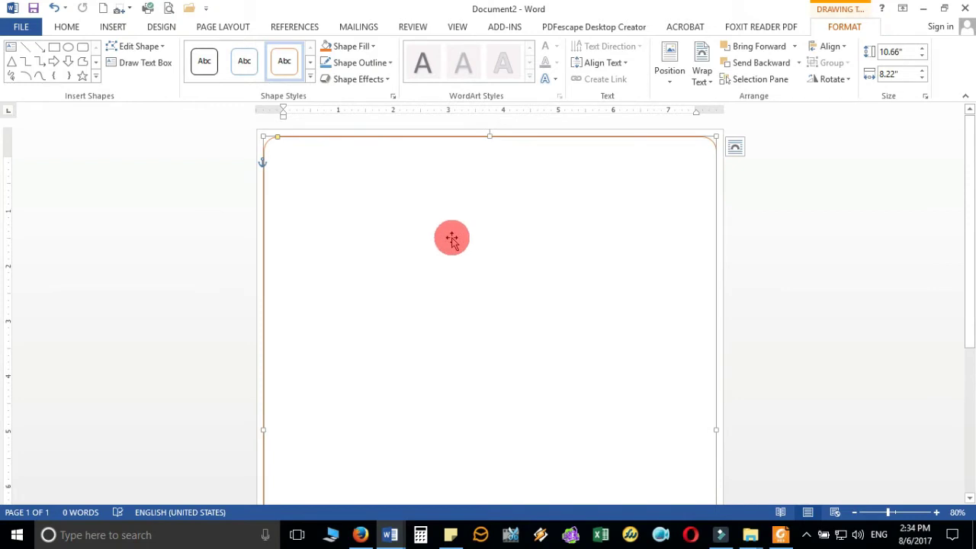
left_click(945, 275)
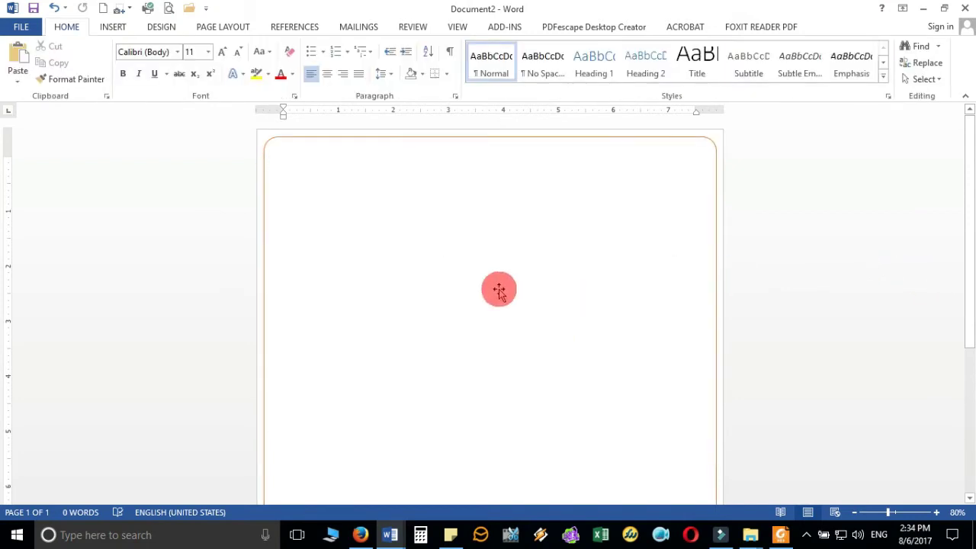
- Set the orange page border's text wrapping to Behind Text after trying the other wrapping options
left_click(412, 152)
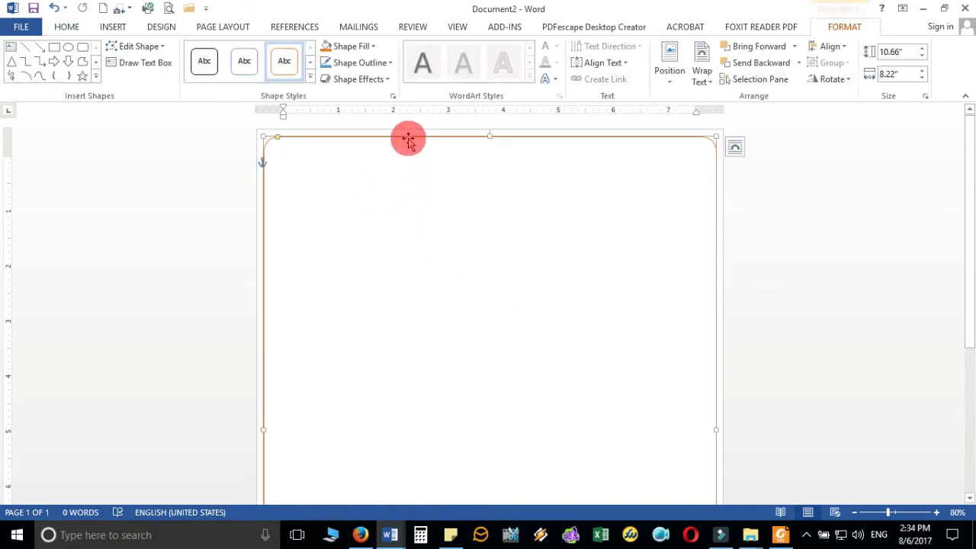
left_click(736, 152)
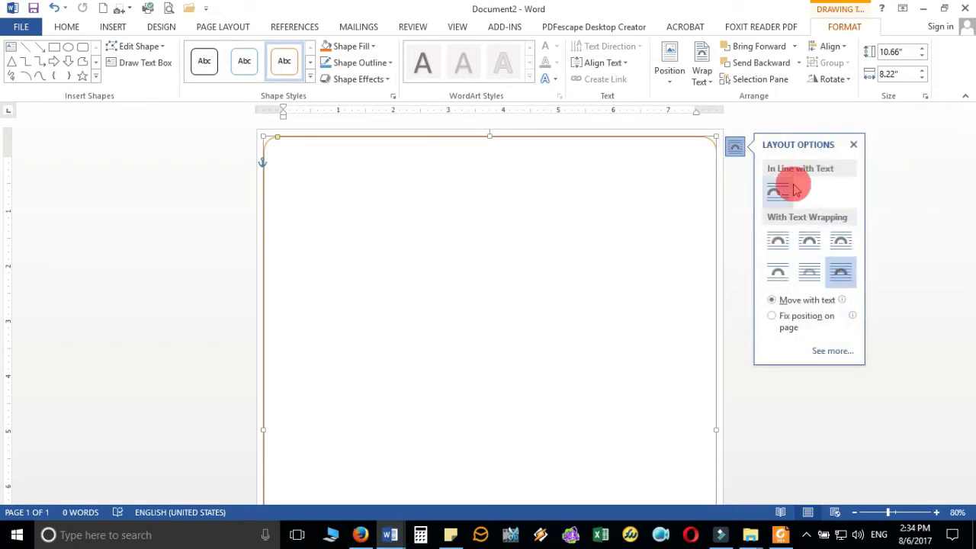
left_click(810, 278)
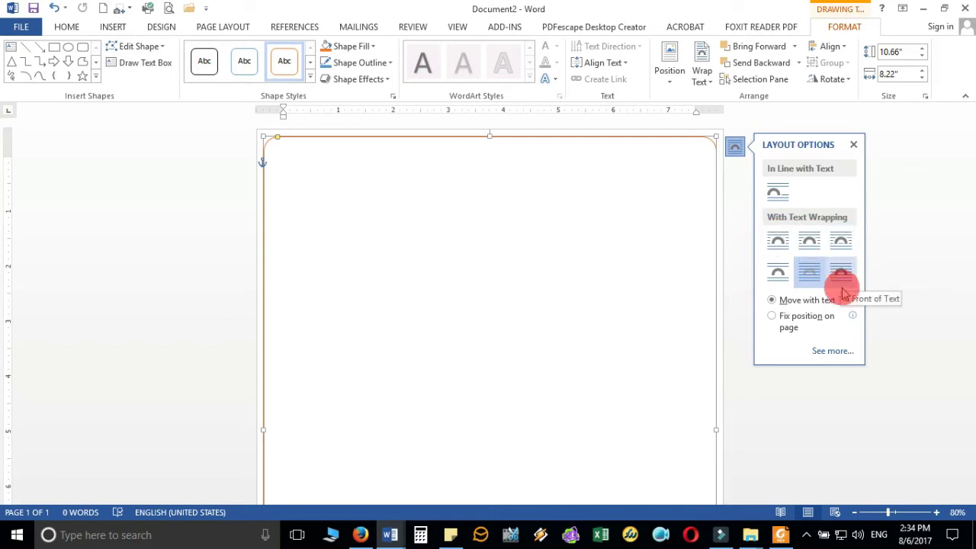
left_click(841, 245)
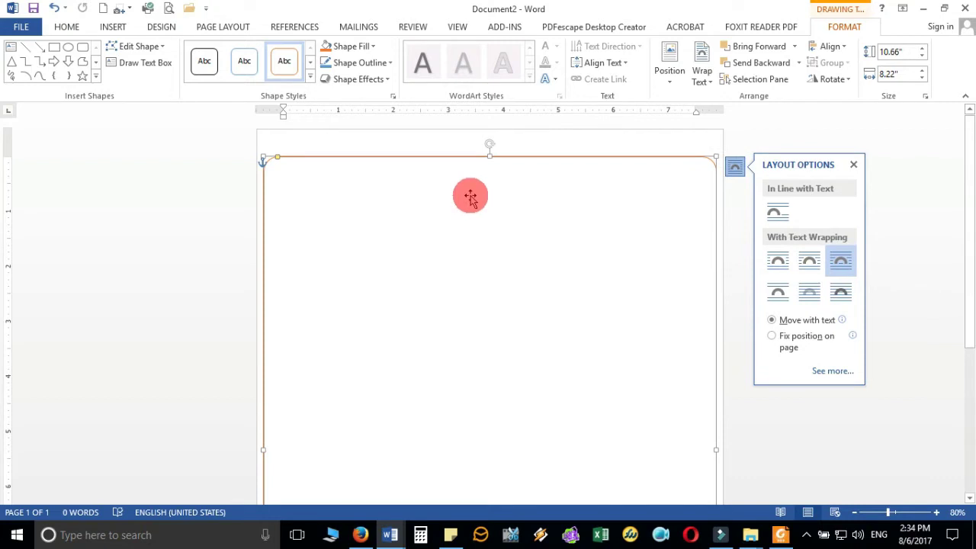
left_click(810, 273)
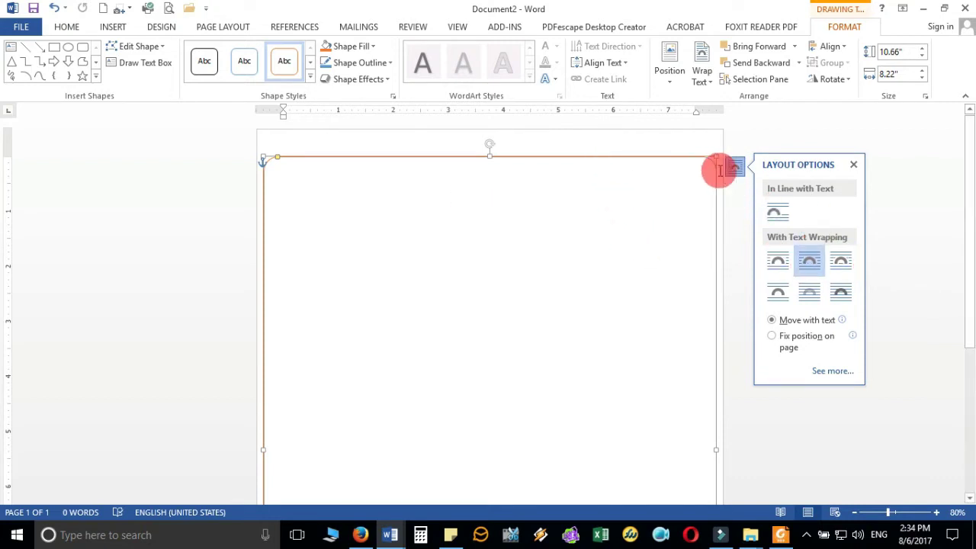
left_click(809, 298)
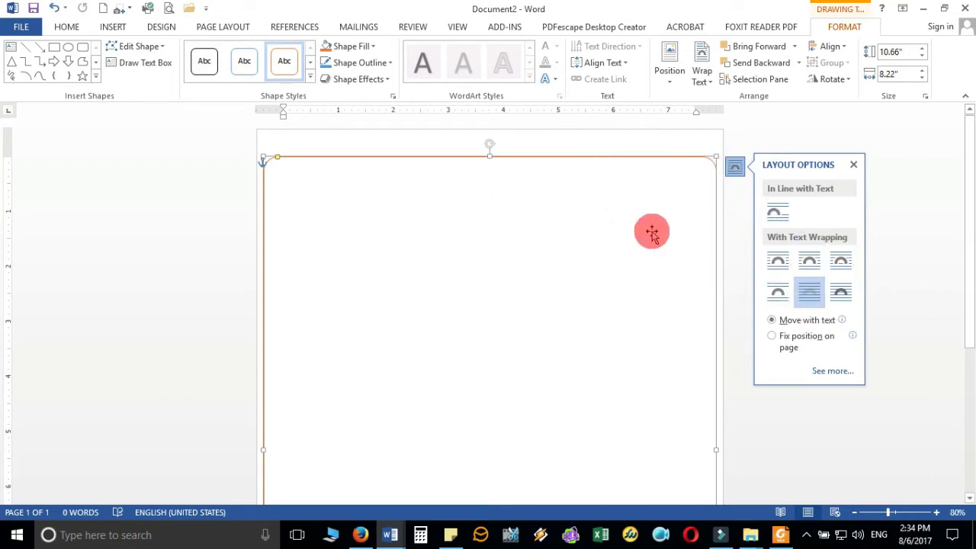
left_click(776, 291)
left_click(813, 296)
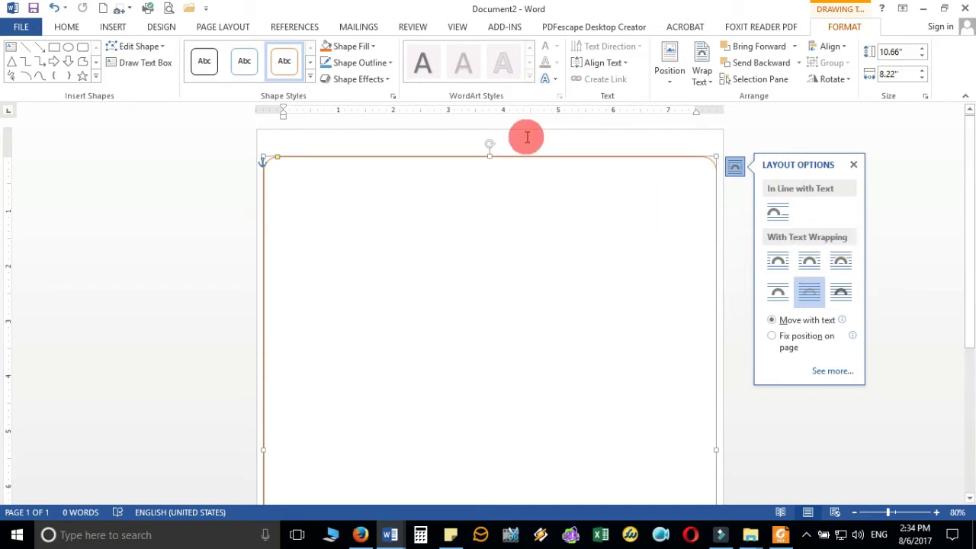
- Adjust the page border's top edge and height to 10.67" so that its top and bottom edges fit inside the page
mouse_move(489, 155)
left_mouse_down()
mouse_move(499, 131)
mouse_move(500, 140)
left_mouse_up()
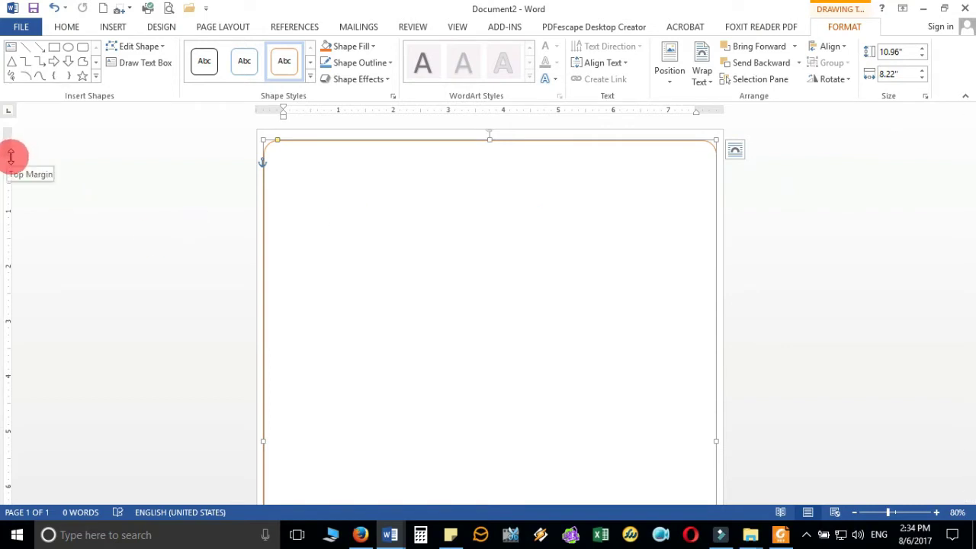
scroll(384, 204, "down", 5)
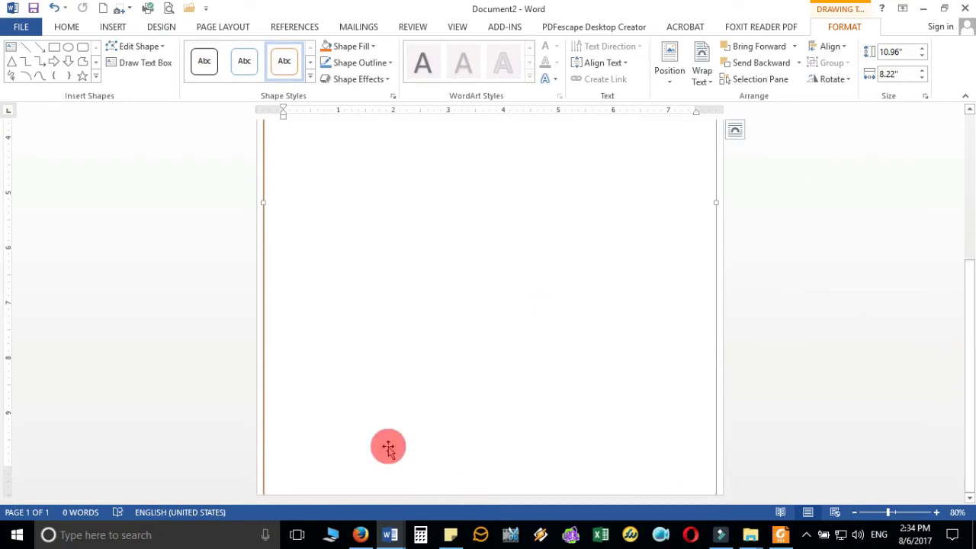
scroll(389, 442, "up", 5)
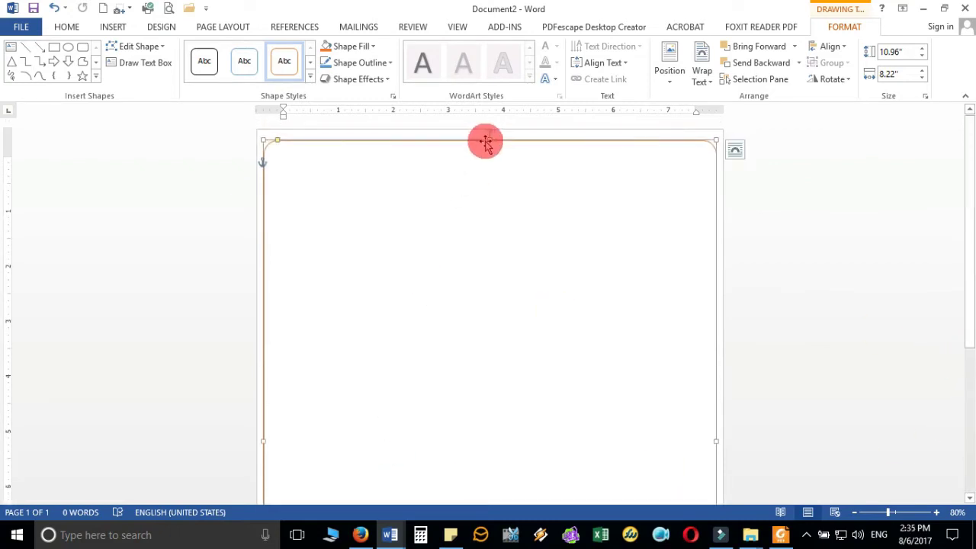
left_click_drag(489, 138, 511, 138)
scroll(544, 267, "down", 5)
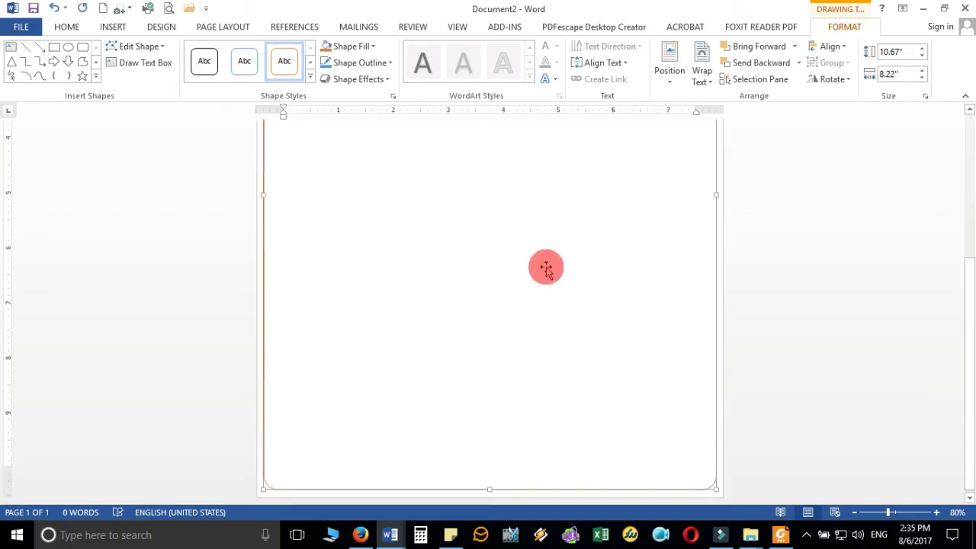
scroll(630, 267, "up", 5)
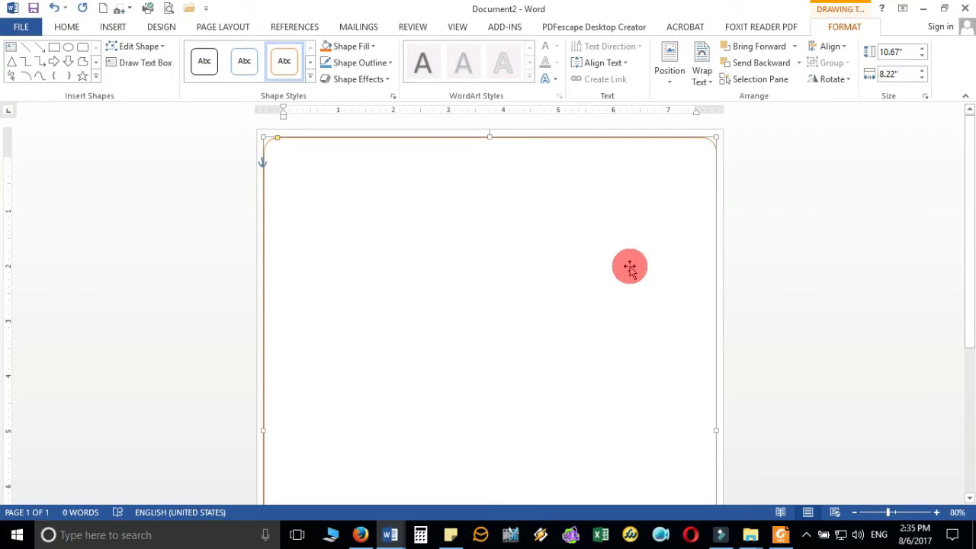
left_click(830, 236)
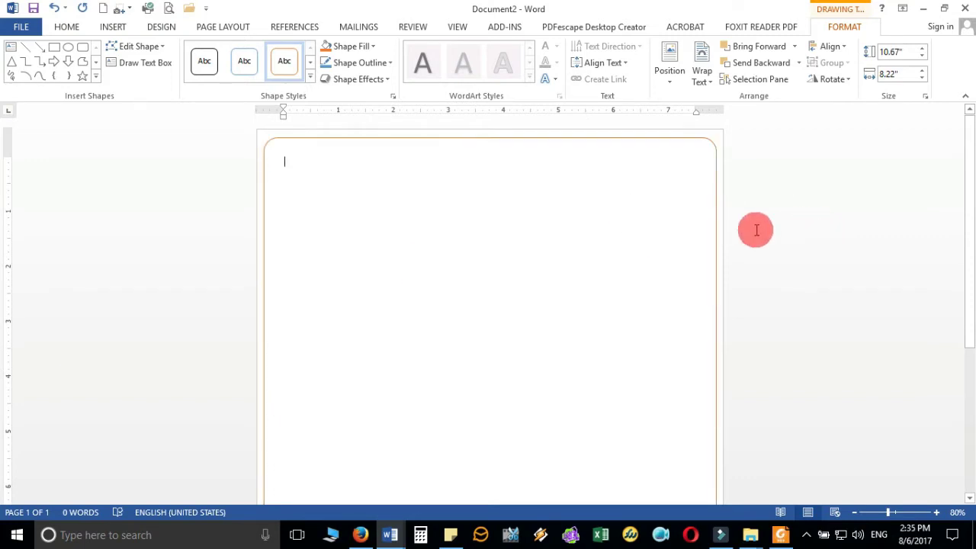
- Draw a rounded rectangle about 1.29" high and 1.74" wide in the upper-left corner inside the page border
left_click(111, 27)
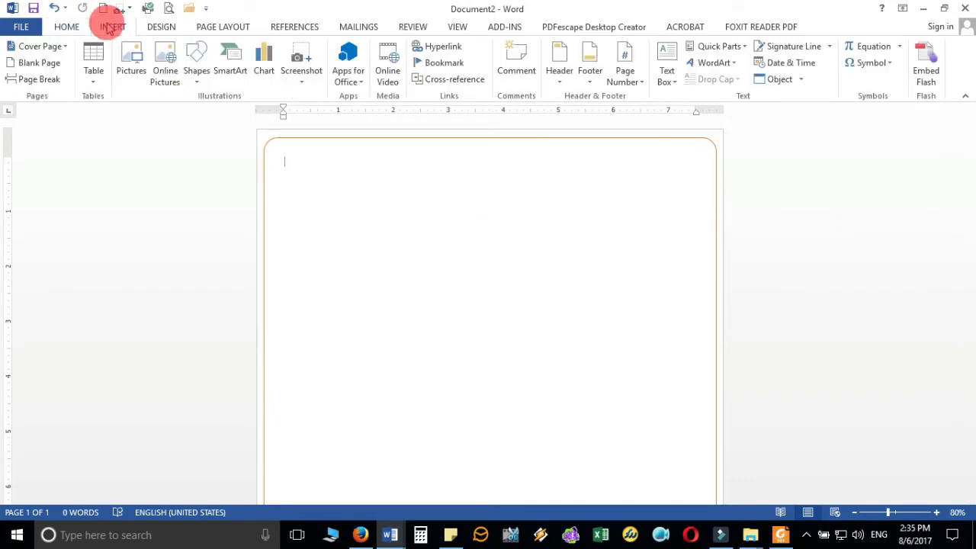
left_click(195, 65)
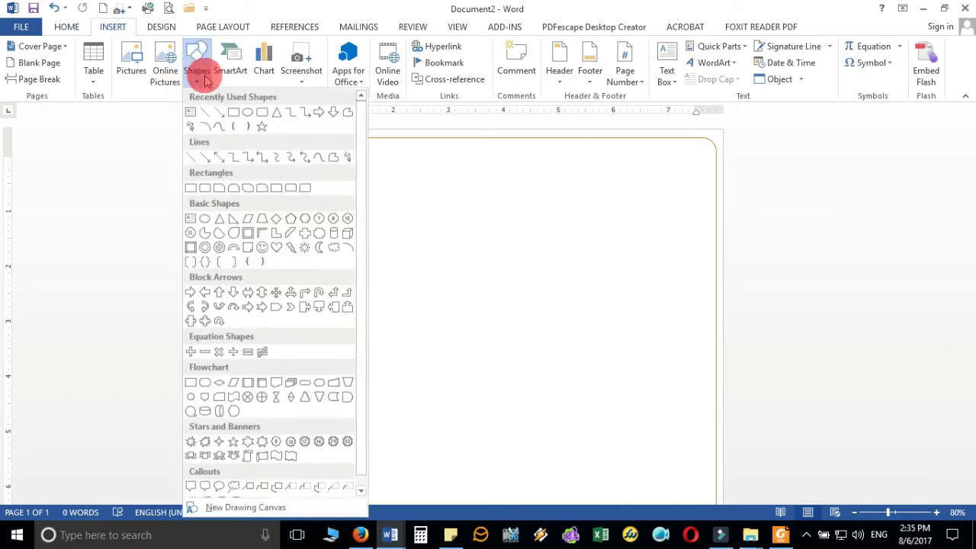
left_click(262, 112)
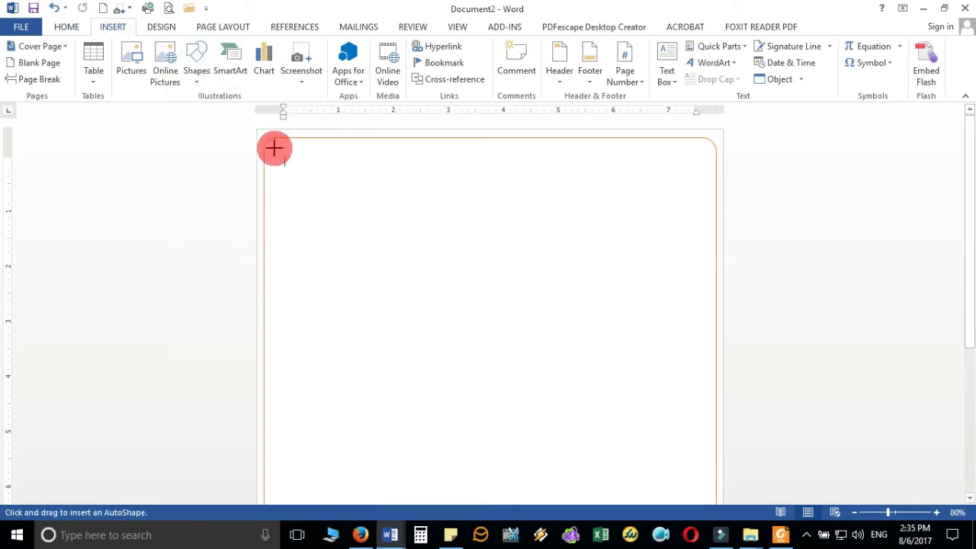
left_click_drag(275, 148, 370, 218)
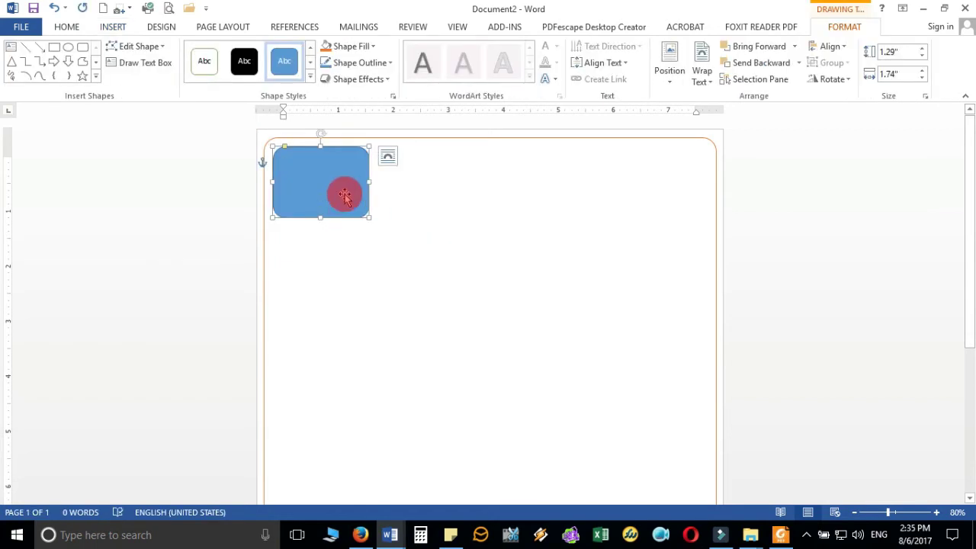
- Give the small rounded rectangle the white-fill, green-outline style and set its text wrapping to Behind Text
left_click(204, 60)
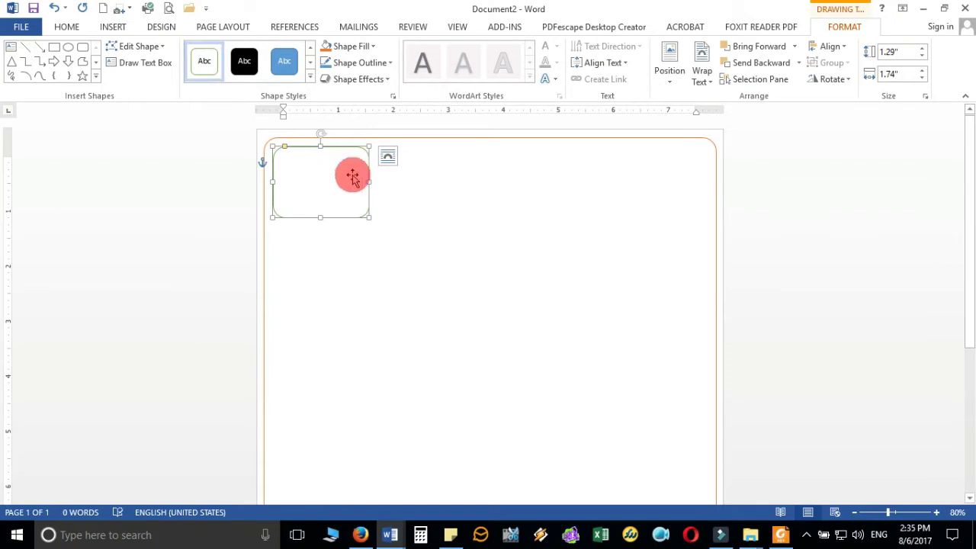
left_click(387, 157)
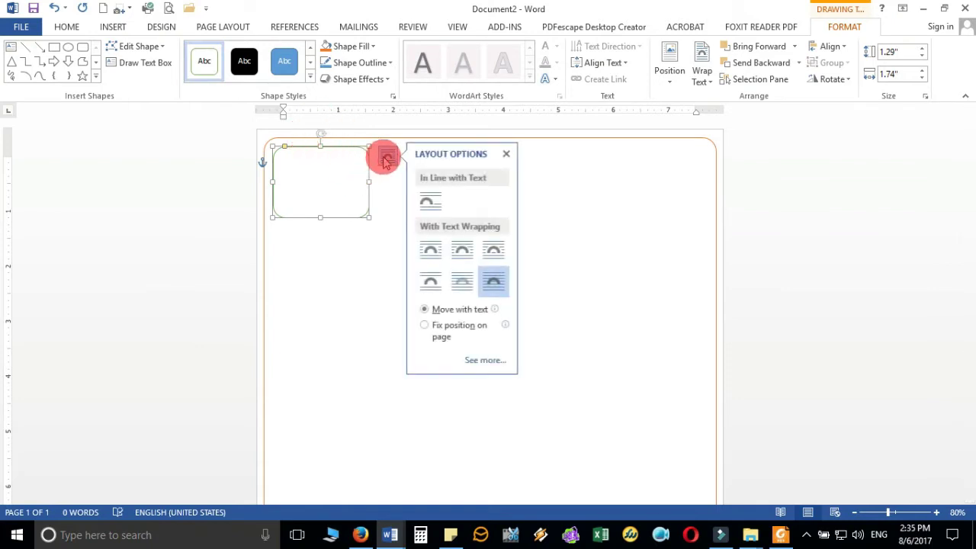
left_click(462, 284)
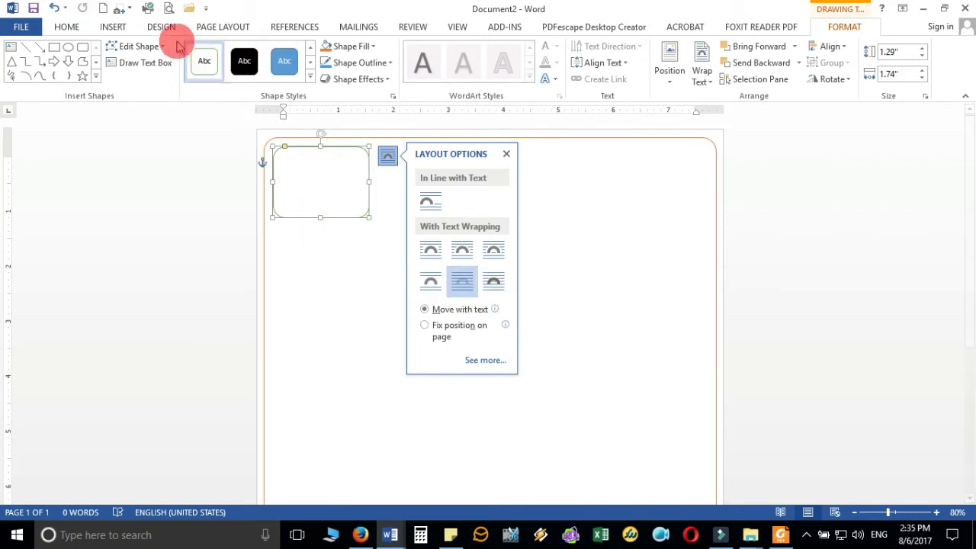
- Insert the lg150 logo picture from the LibrarianGuide folder on the Desktop
left_click(114, 26)
left_click(136, 58)
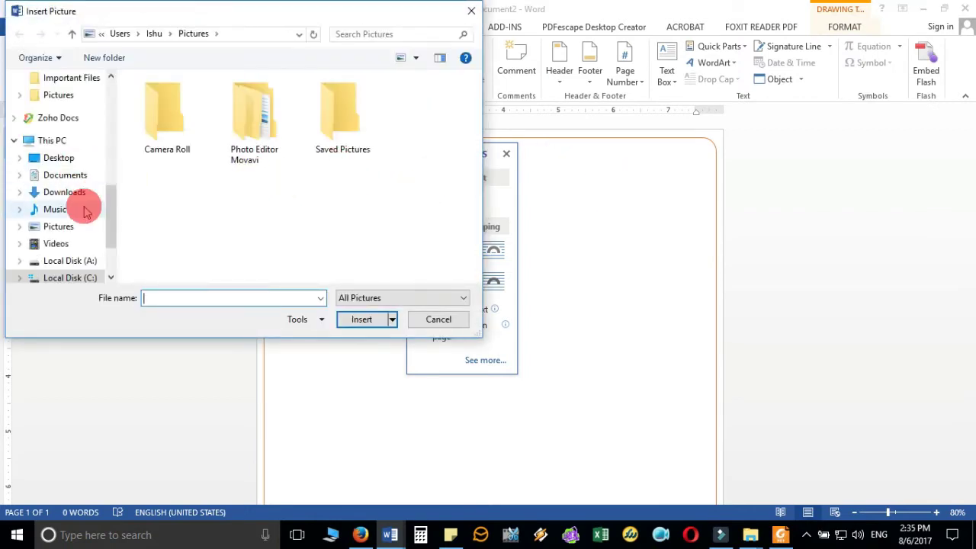
left_click(50, 140)
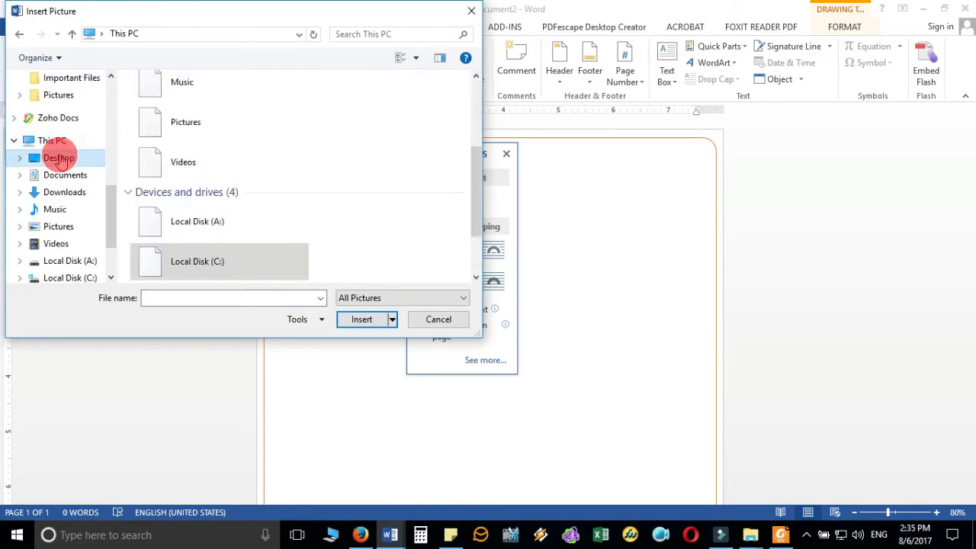
left_click(59, 158)
scroll(231, 221, "down", 2)
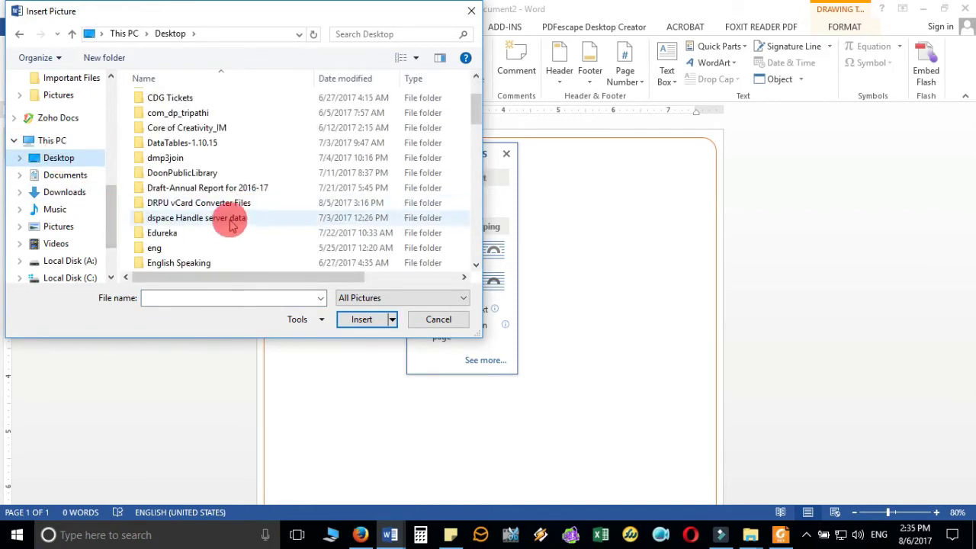
scroll(232, 221, "down", 8)
left_click(188, 174)
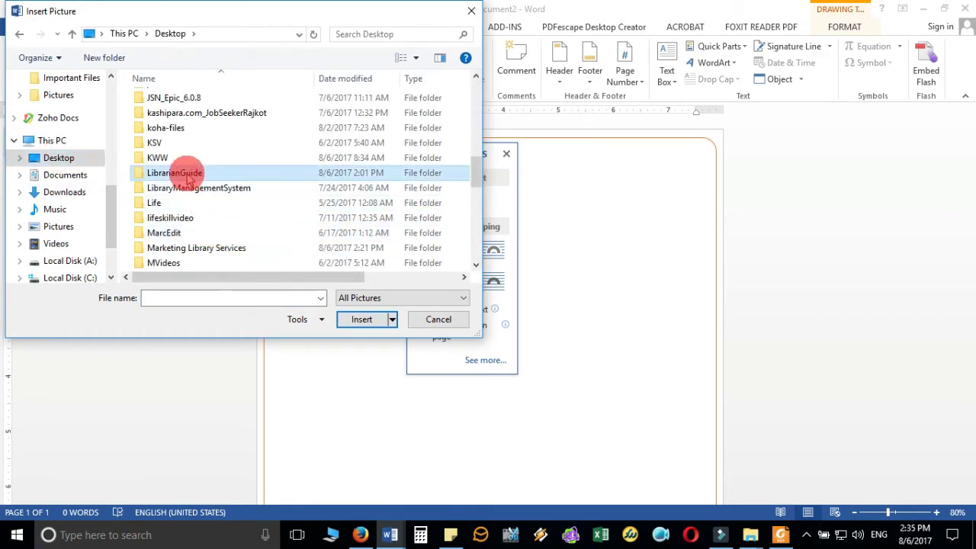
double_click(187, 175)
left_click_drag(475, 137, 486, 234)
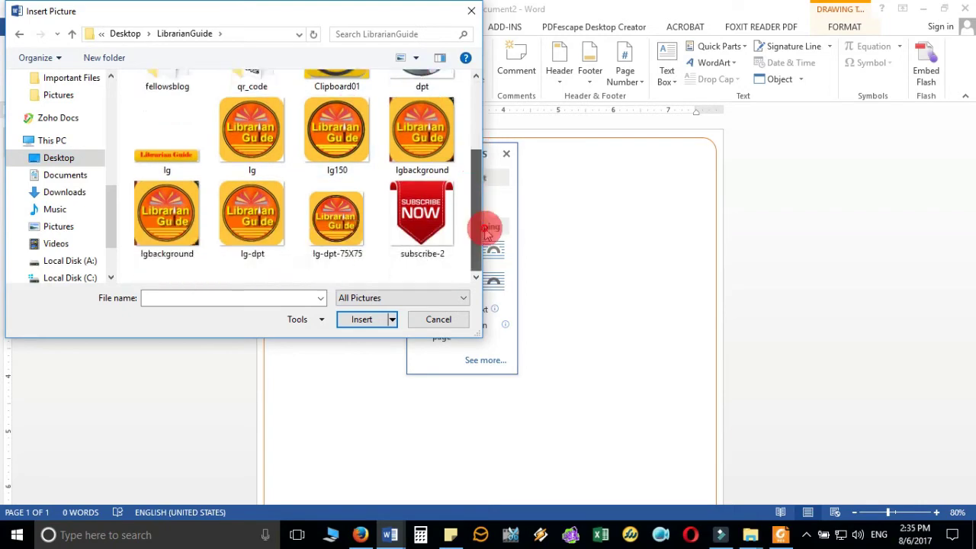
double_click(331, 155)
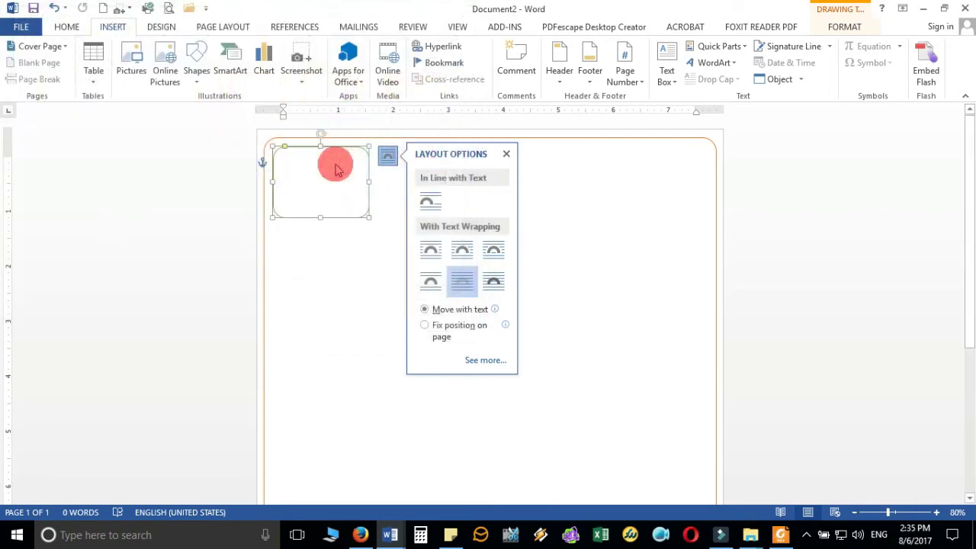
- Resize the small rounded rectangle to about 1.32" high and 1.38" wide, and centre the logo inside it with Behind Text wrapping
left_click(369, 203)
left_click_drag(369, 220, 349, 219)
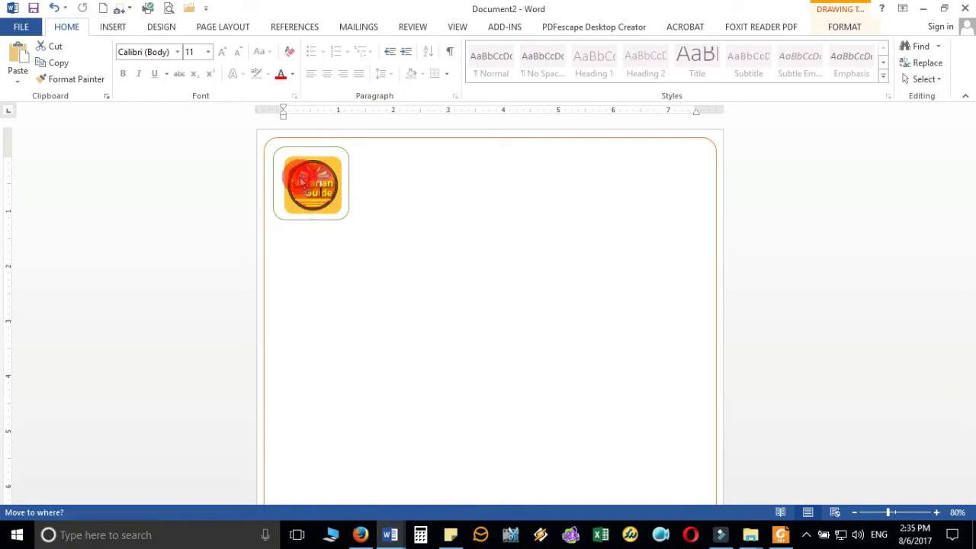
left_click(319, 191)
left_click(359, 168)
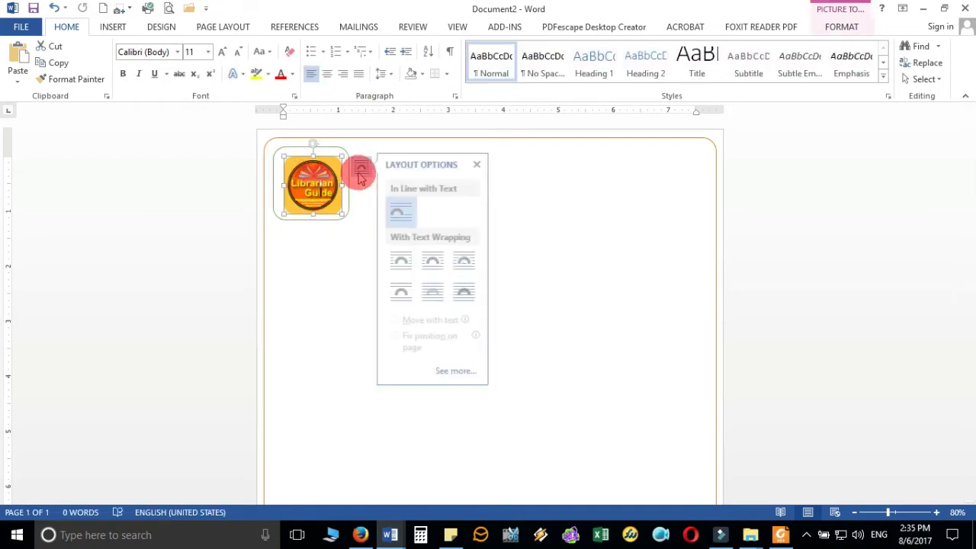
left_click(435, 263)
left_click_drag(312, 186, 310, 158)
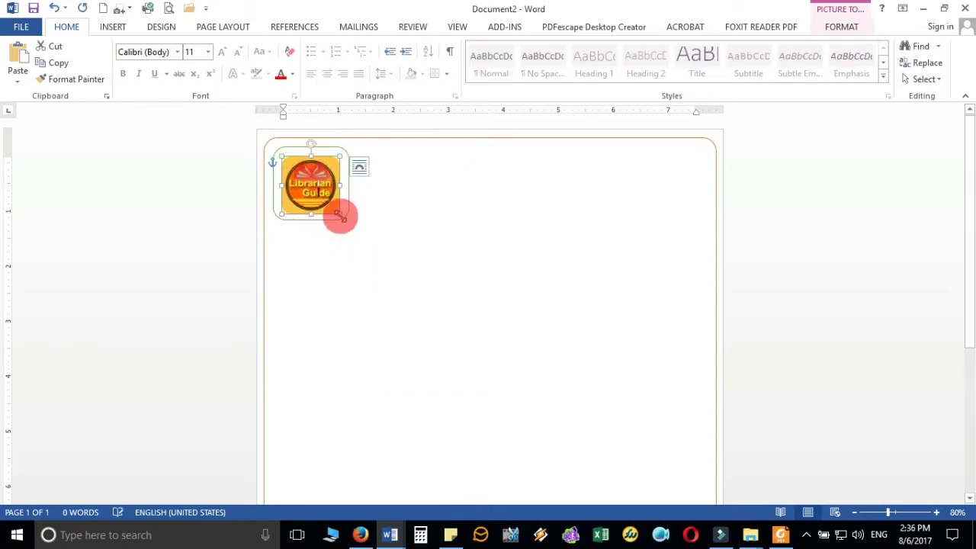
left_click(359, 168)
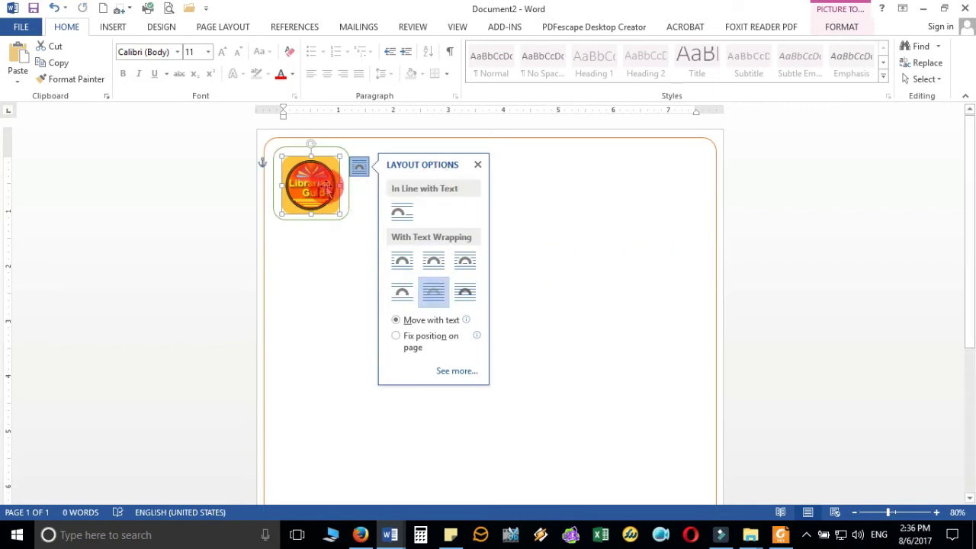
left_click_drag(312, 183, 312, 163)
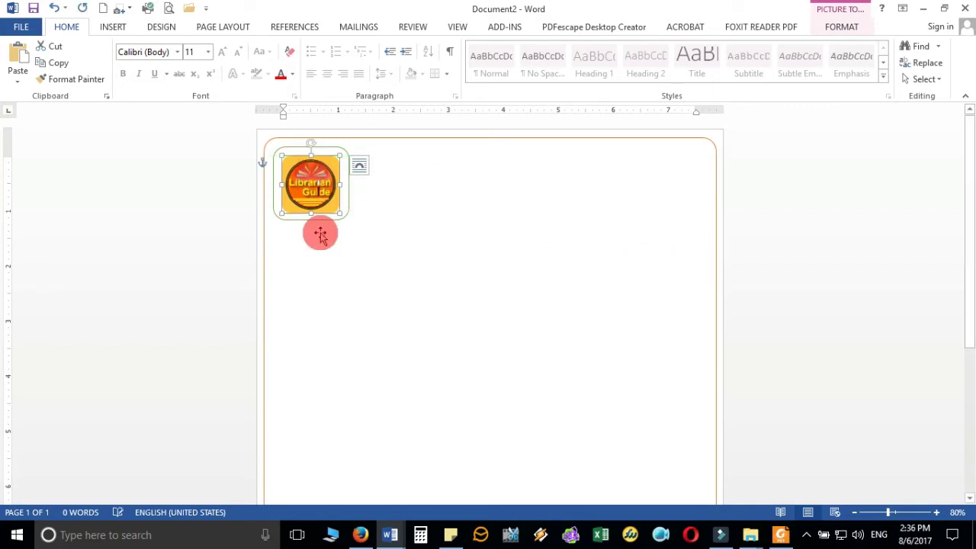
left_click(310, 218)
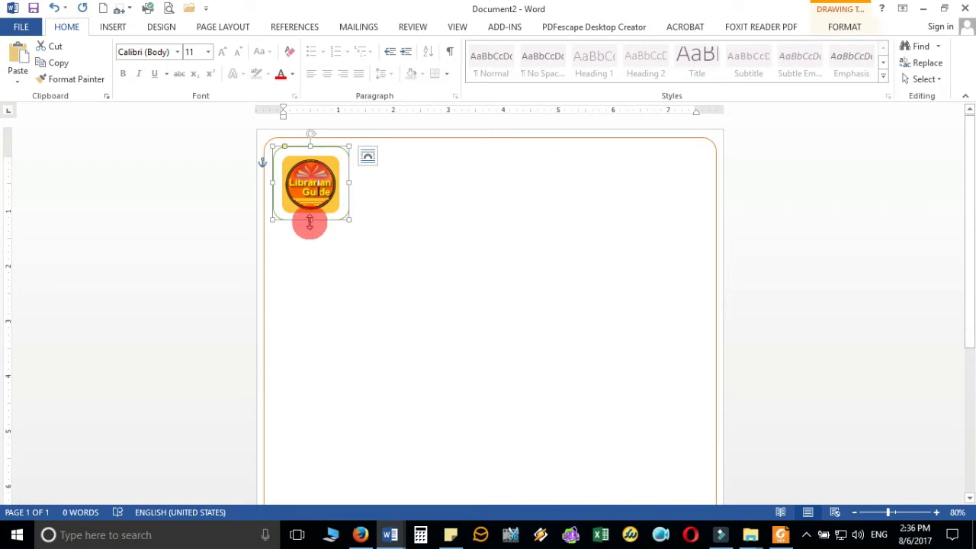
left_click(420, 205)
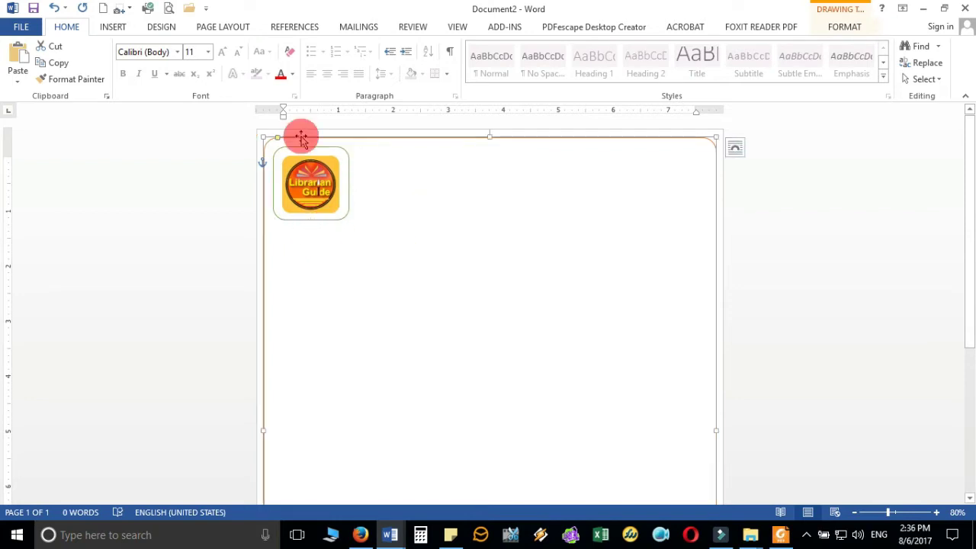
- Draw a rounded rectangle about 1.34" high and 6.47" wide beside the logo box and give it the white-fill, green-outline style
left_click(113, 27)
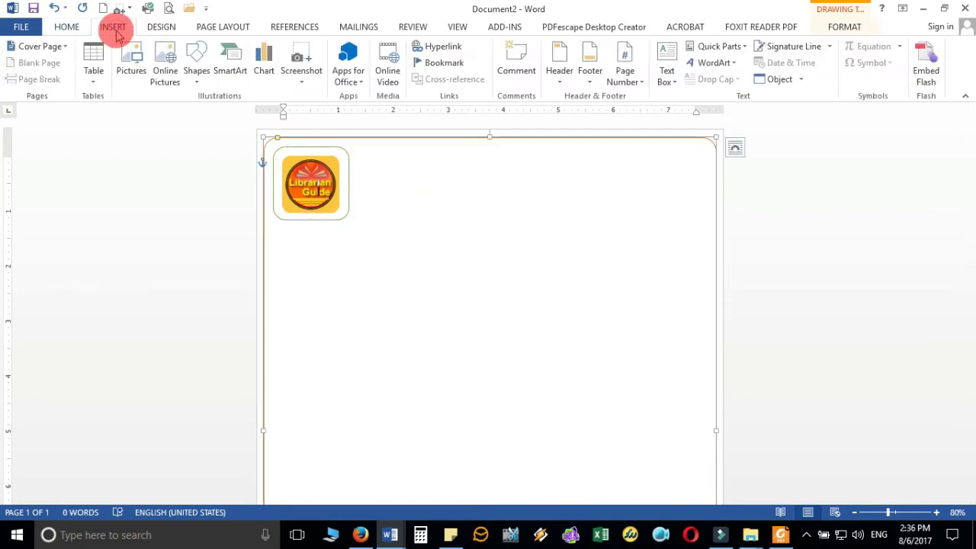
left_click(193, 73)
left_click(259, 109)
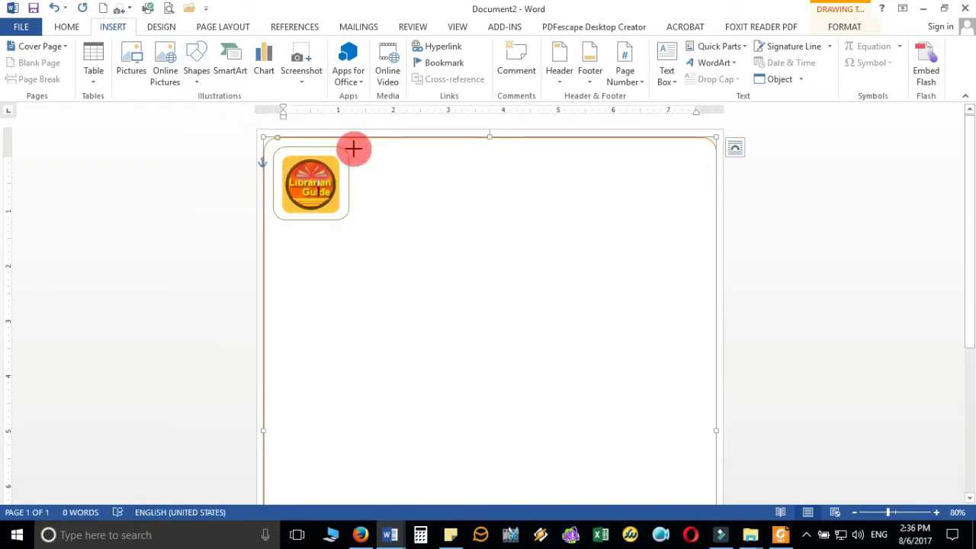
mouse_move(353, 149)
left_mouse_down()
mouse_move(527, 242)
mouse_move(709, 219)
left_mouse_up()
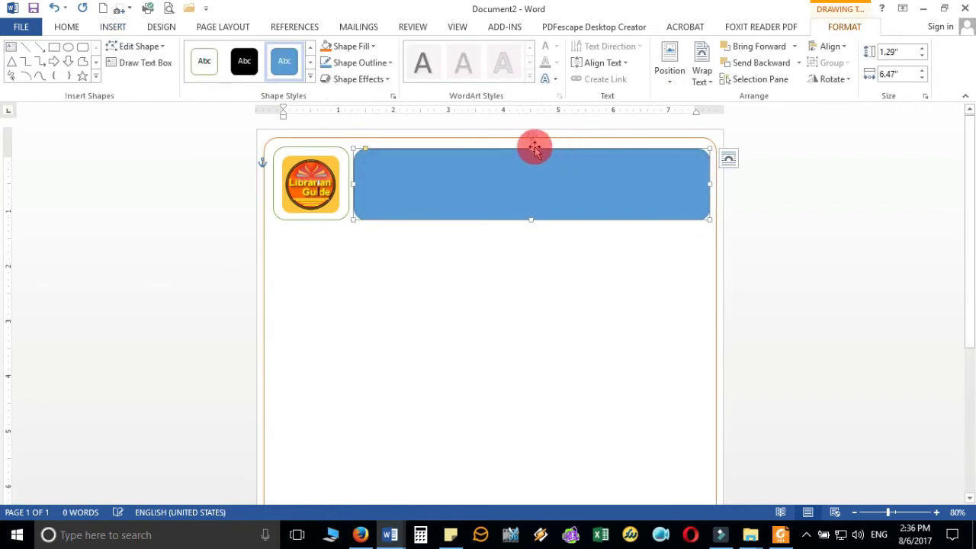
left_click_drag(532, 146, 532, 143)
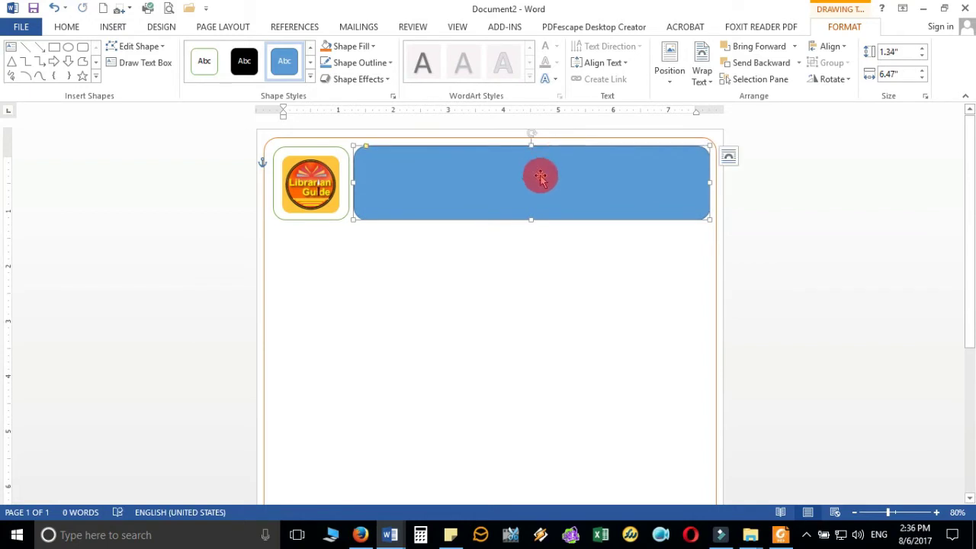
left_click(204, 61)
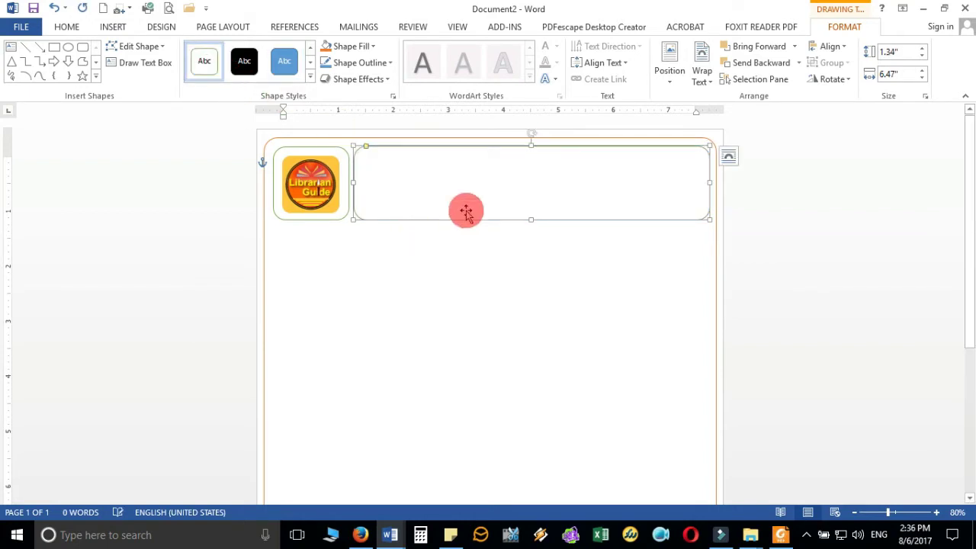
- Set the wide header rectangle's text wrapping to In Front of Text after trying Tight, and move it level with the logo box
left_click(729, 158)
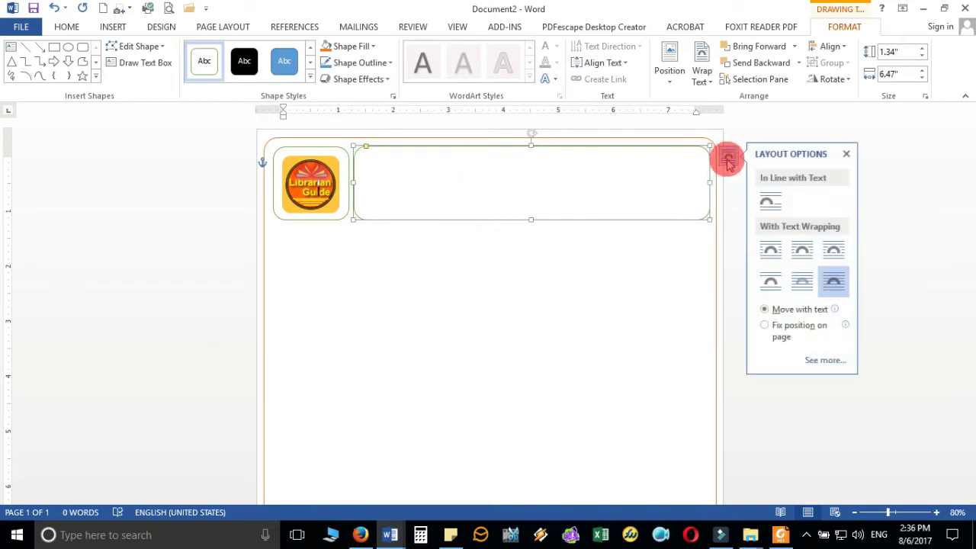
left_click(807, 252)
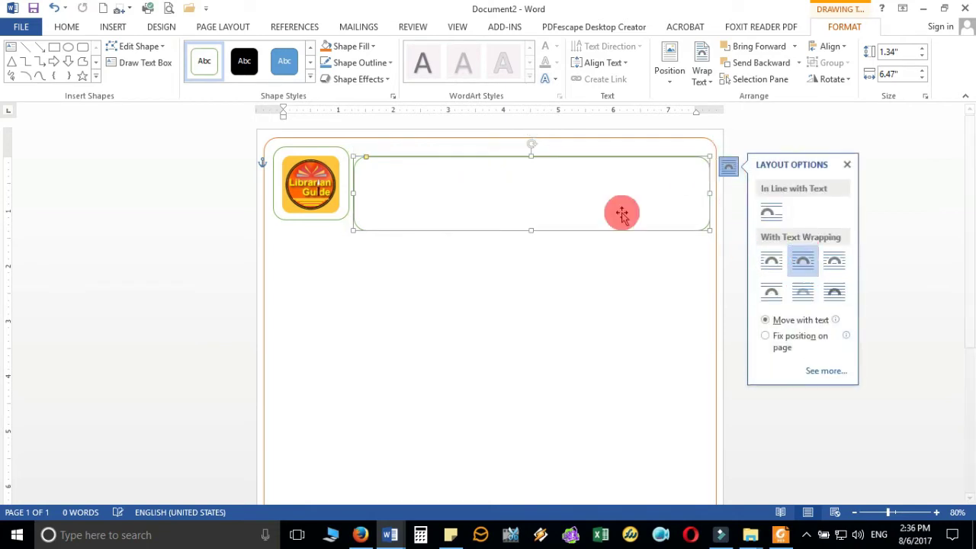
left_click(546, 158)
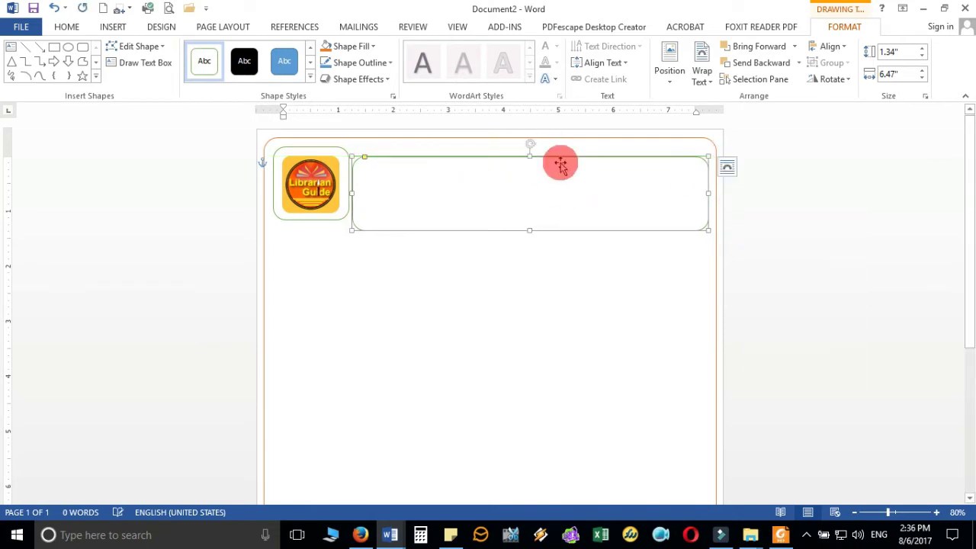
left_click(732, 167)
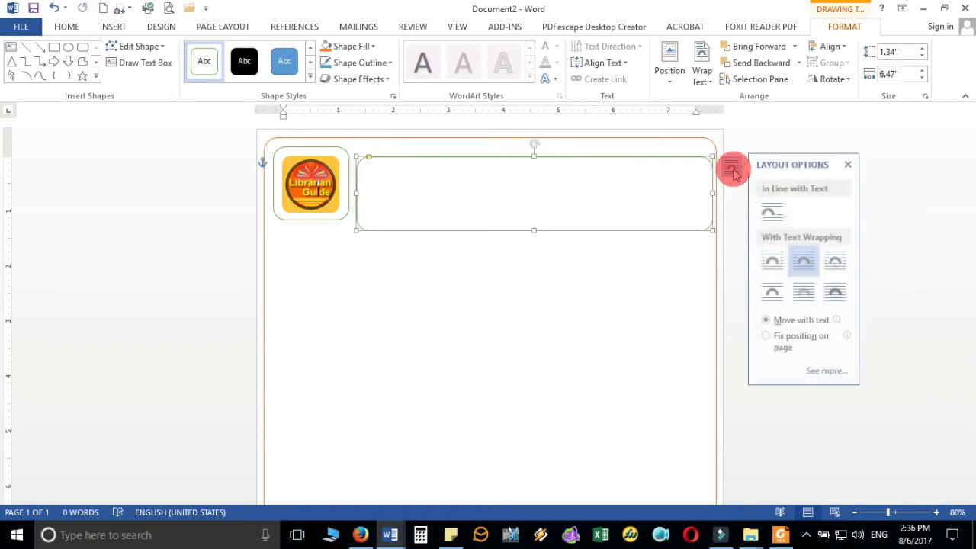
left_click(838, 292)
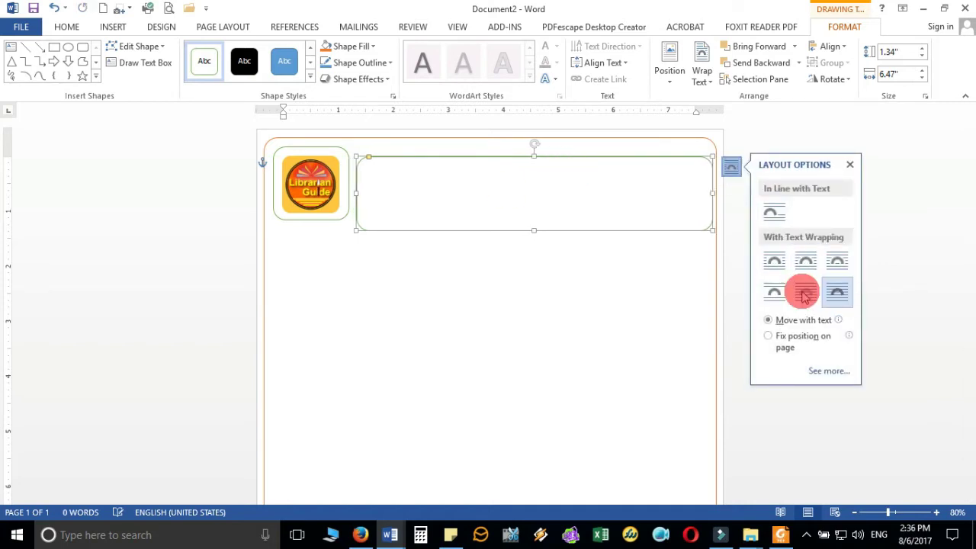
mouse_move(514, 192)
left_mouse_down()
mouse_move(516, 163)
mouse_move(510, 182)
left_mouse_up()
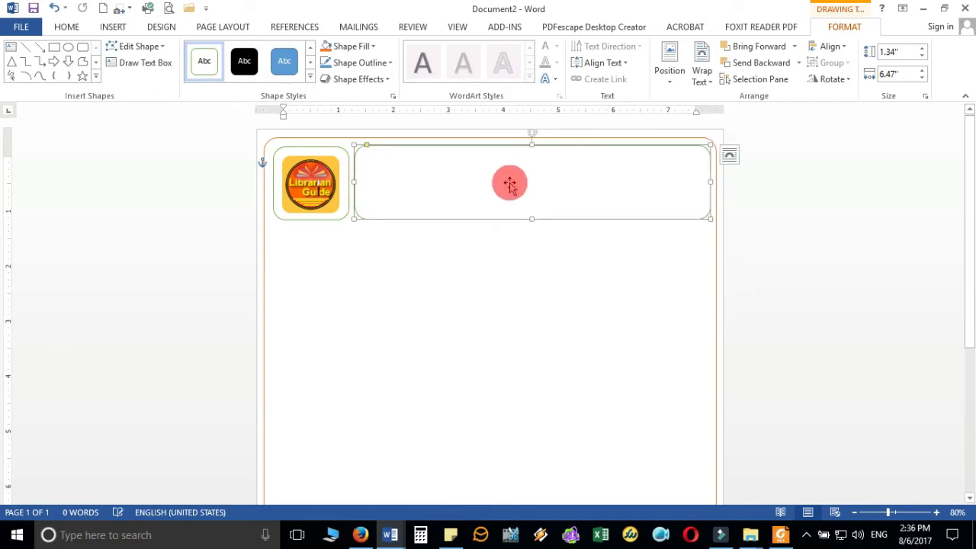
- Set the small rounded rectangle's text wrapping to In Front of Text and move it below the logo
left_click(323, 149)
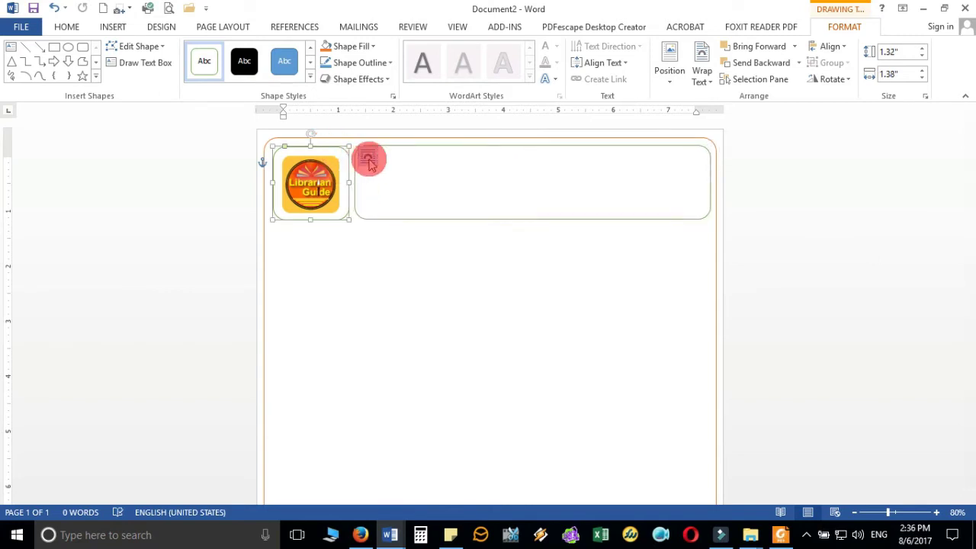
left_click(367, 156)
left_click(472, 281)
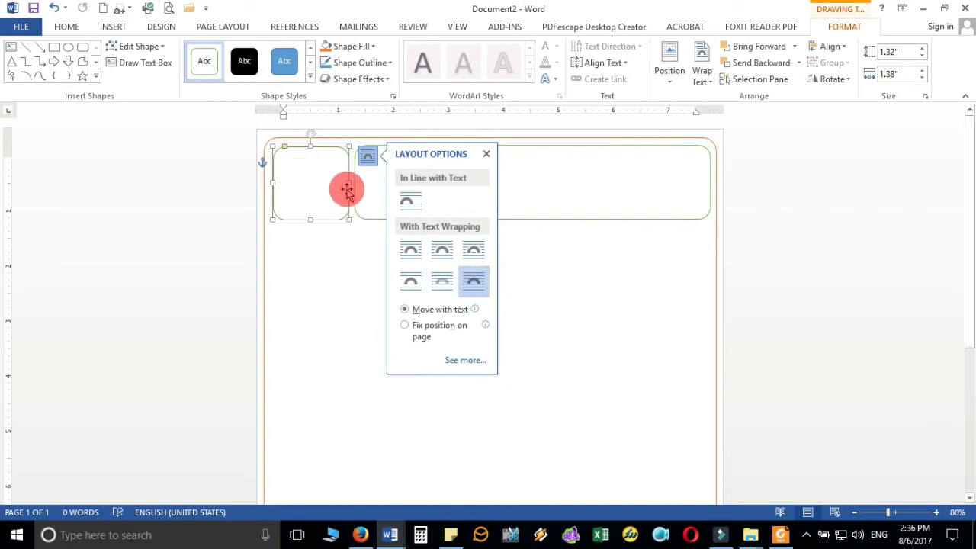
left_click_drag(346, 200, 349, 275)
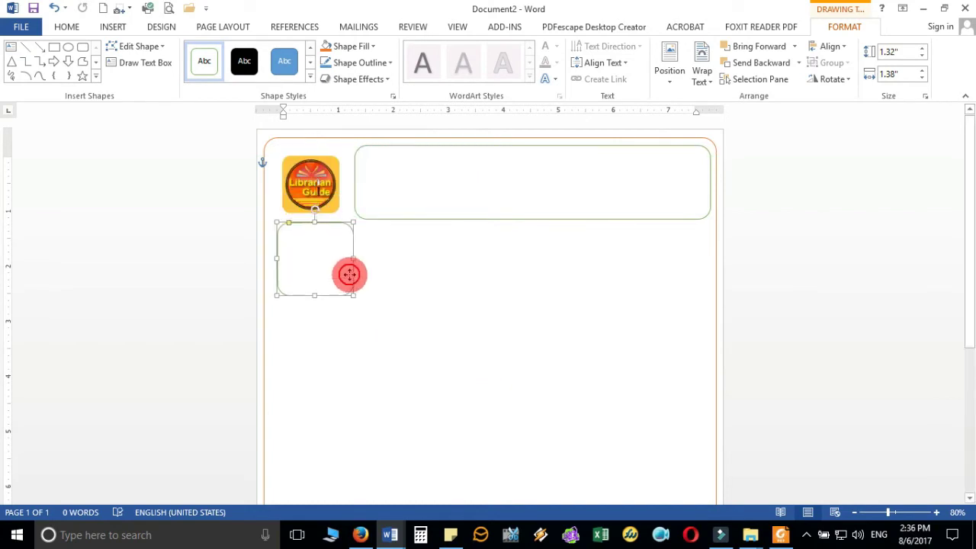
- Bring the logo picture to the front of the stacking order
left_click(319, 177)
right_click(319, 177)
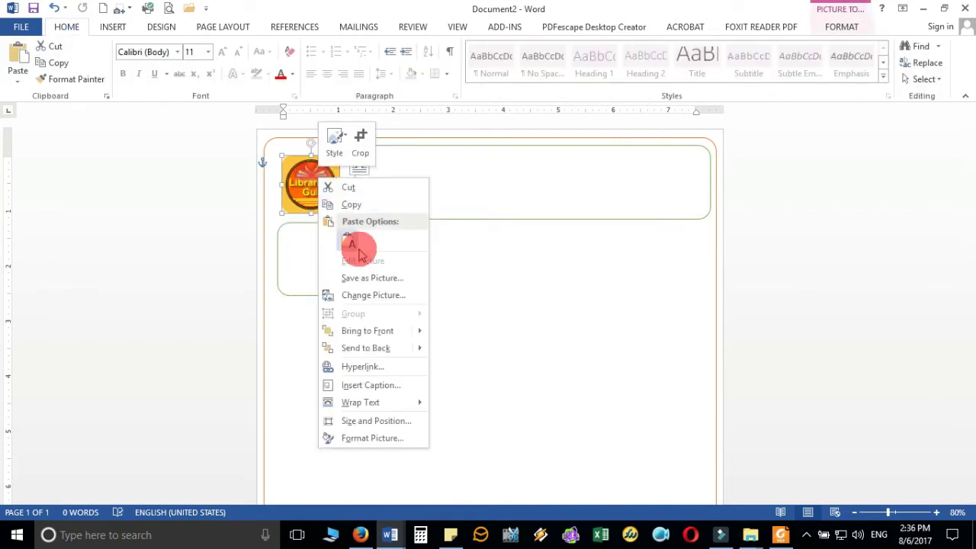
mouse_move(396, 336)
left_click(458, 332)
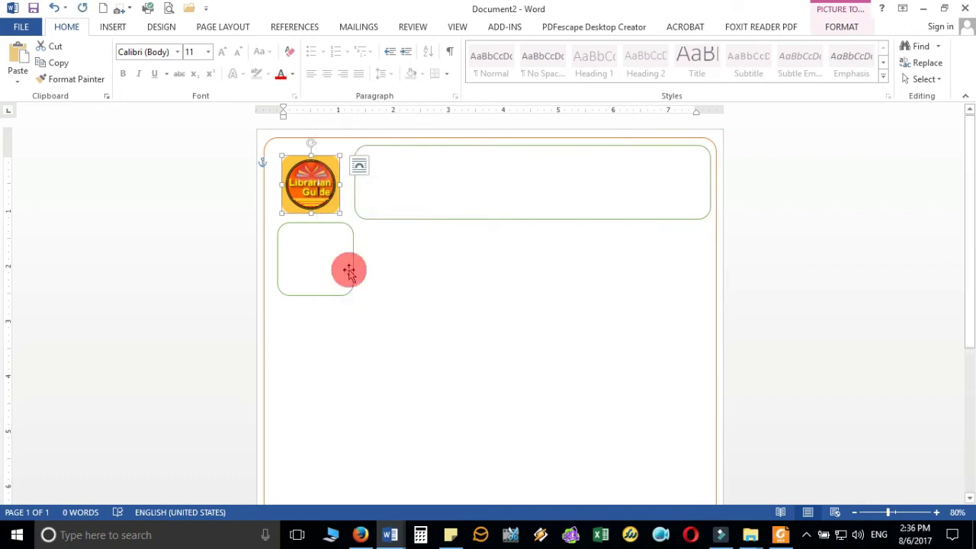
- Nudge the logo slightly down and bring it forward one level
mouse_move(313, 196)
left_mouse_down()
mouse_move(317, 270)
mouse_move(314, 190)
left_mouse_up()
right_click(317, 201)
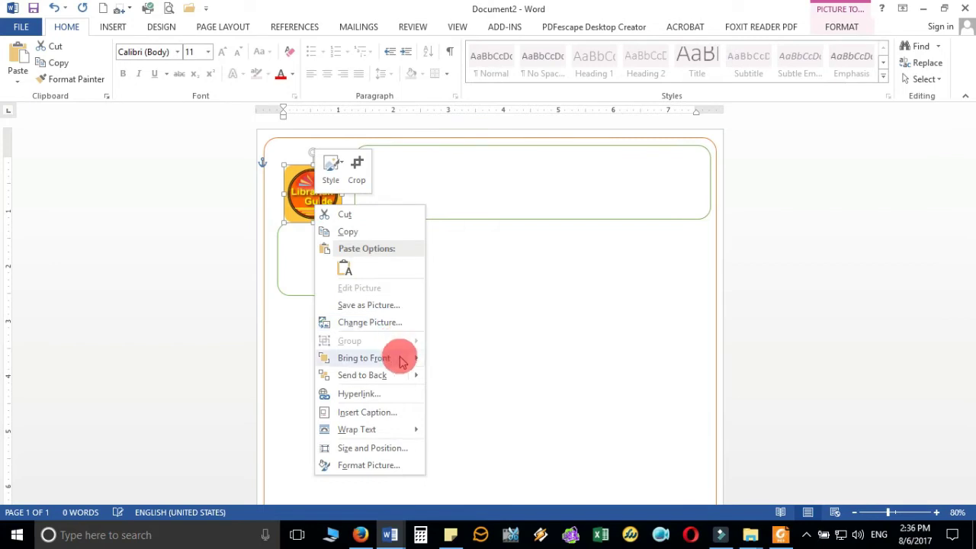
mouse_move(407, 377)
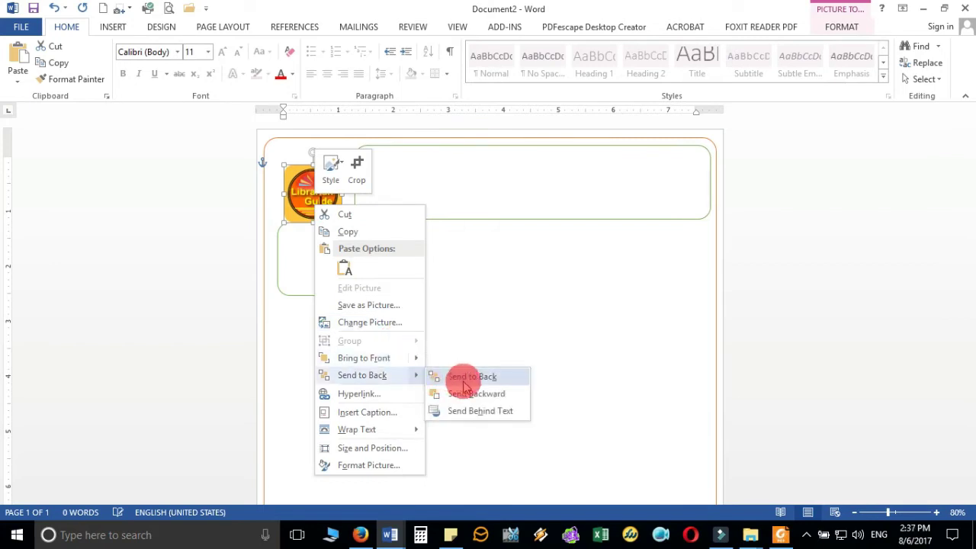
mouse_move(402, 358)
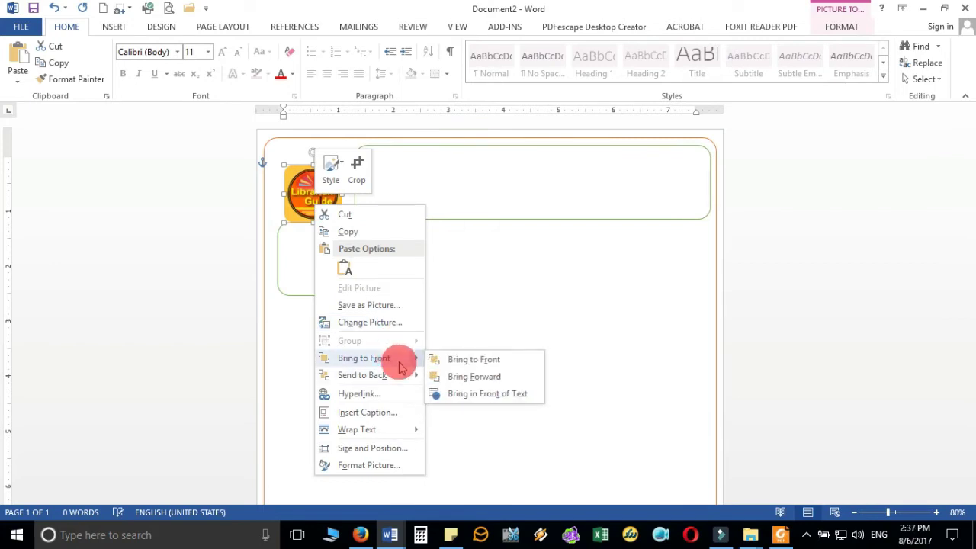
left_click(456, 374)
- Swap the positions of the logo and the small rounded rectangle, and send the rectangle backward one level
left_click_drag(324, 198, 324, 265)
left_click_drag(325, 227, 318, 147)
right_click(318, 148)
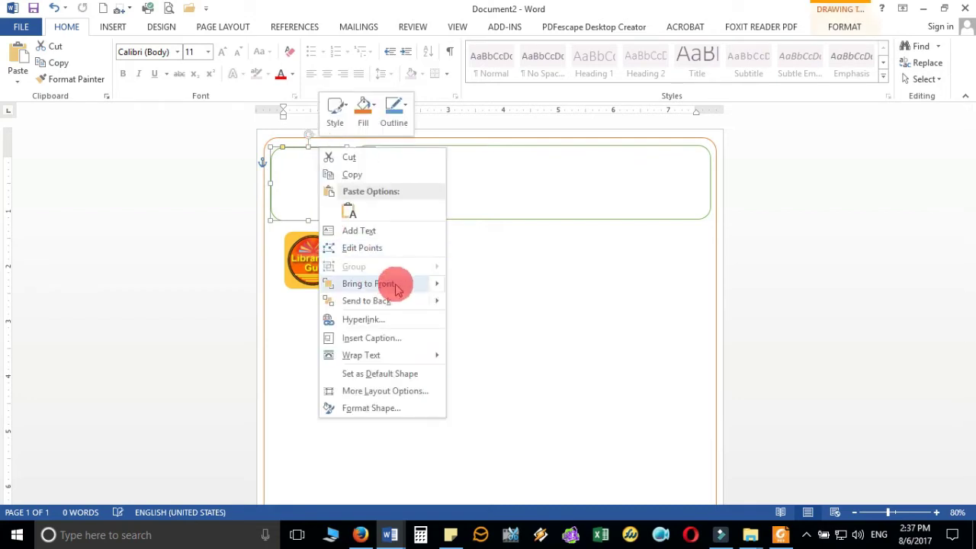
mouse_move(408, 288)
mouse_move(422, 304)
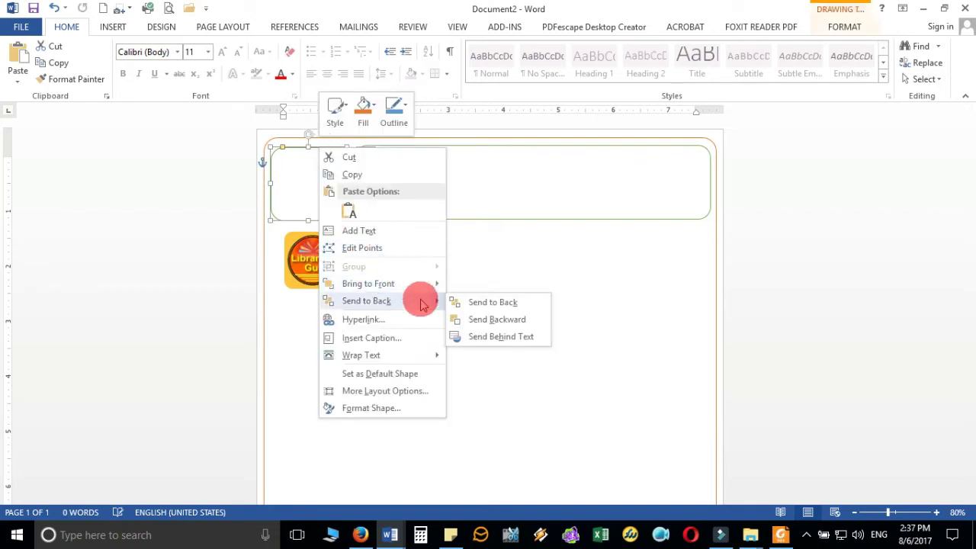
left_click(482, 320)
- Try to place the logo over the small rounded rectangle and change the rectangle's stacking order
left_click_drag(309, 259, 314, 191)
right_click(314, 190)
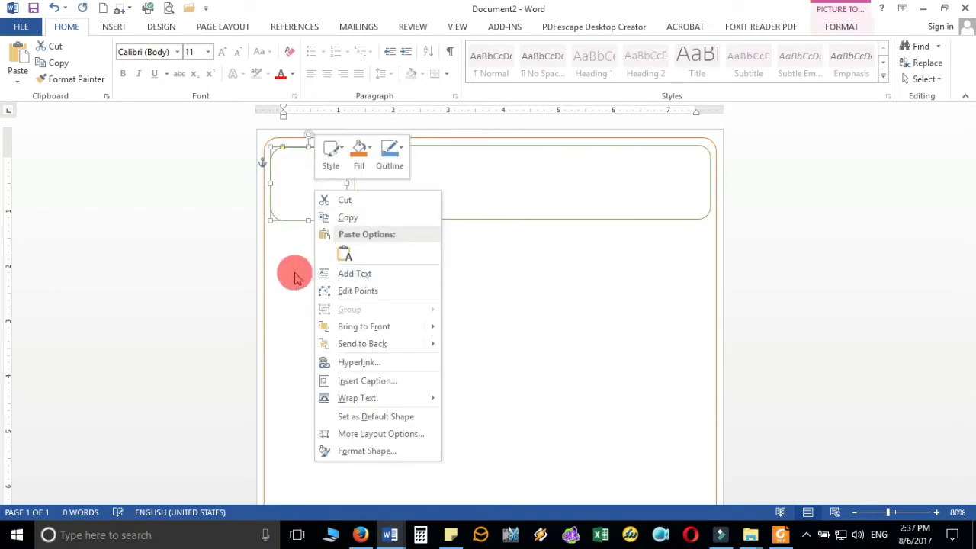
left_click(294, 220)
right_click(297, 221)
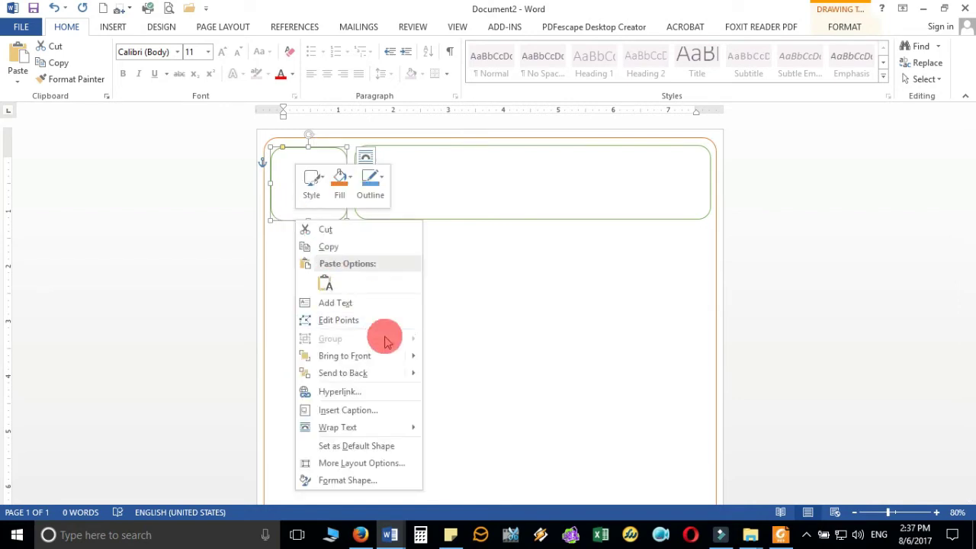
mouse_move(388, 371)
left_click(476, 357)
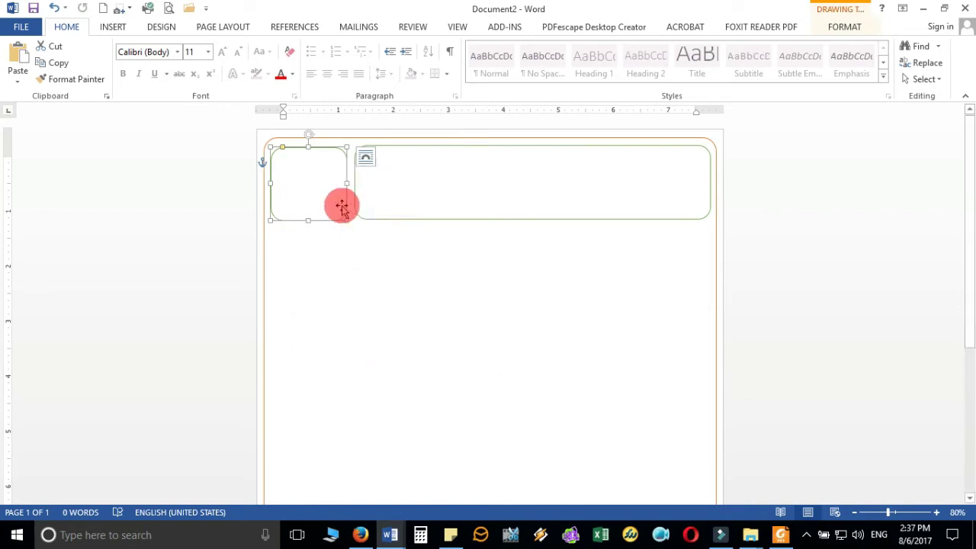
- Delete the small rounded rectangle and move the logo into the empty area below the header
left_click_drag(343, 206, 390, 320)
key("Delete")
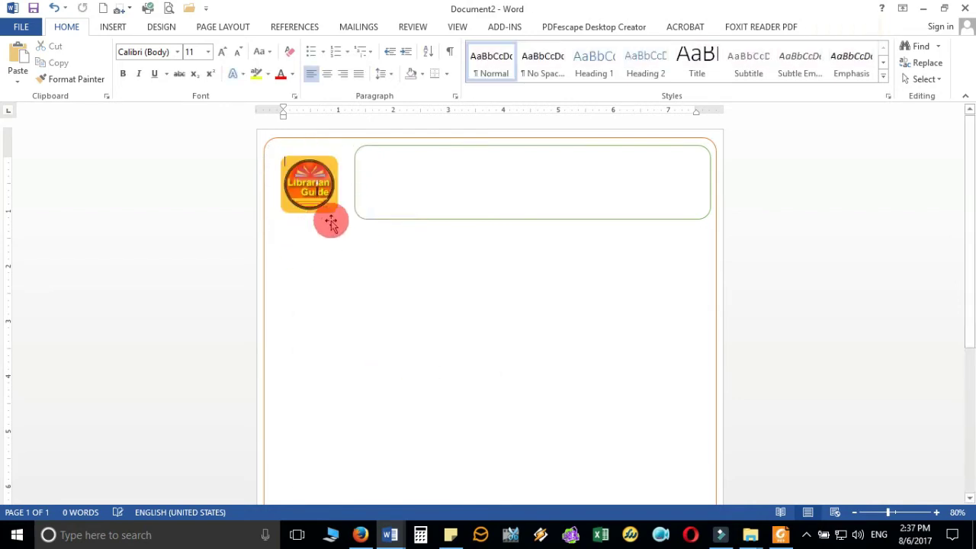
left_click_drag(324, 200, 282, 201)
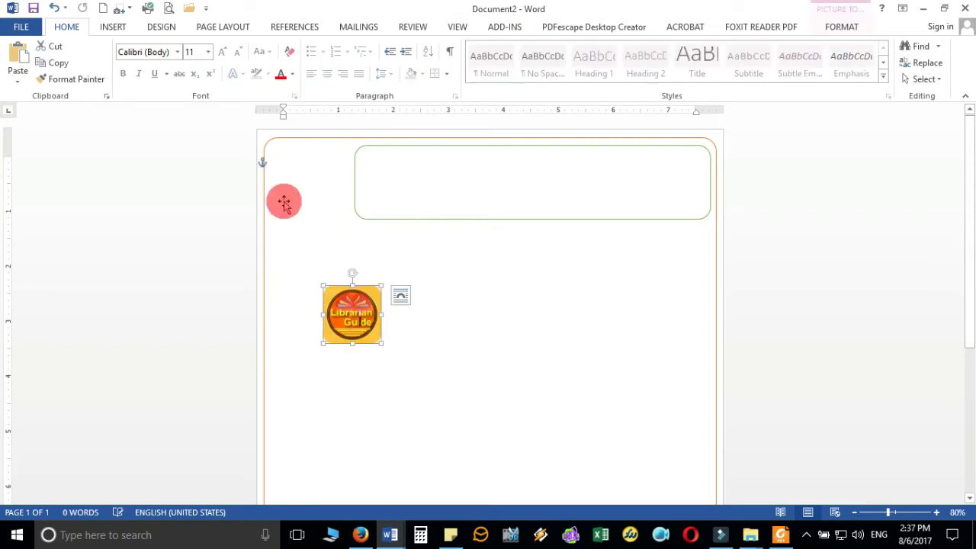
- Draw a rounded rectangle about 1.3" high and 1.34" wide beside the title box, with the white-fill, green-outline style
left_click(114, 27)
left_click(196, 63)
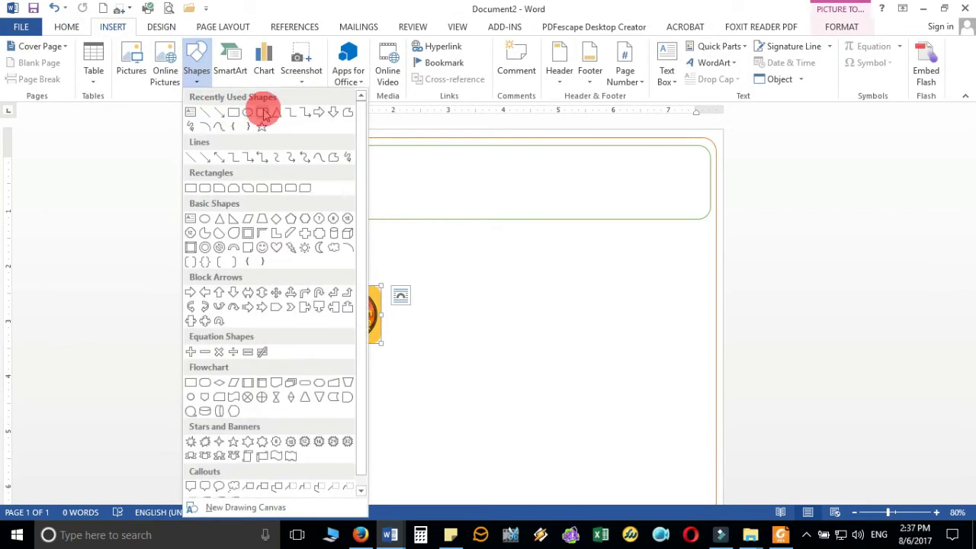
left_click(261, 118)
left_click_drag(276, 150, 349, 218)
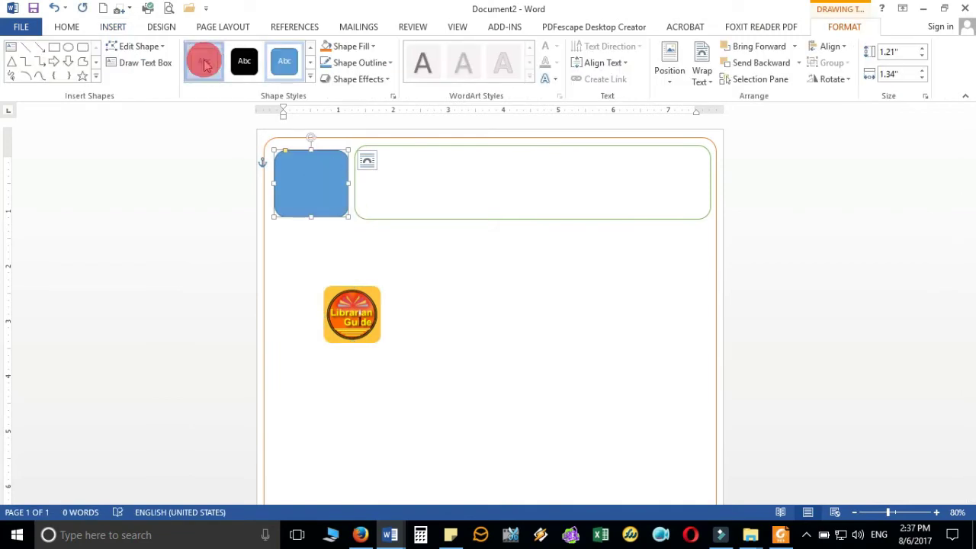
left_click(203, 60)
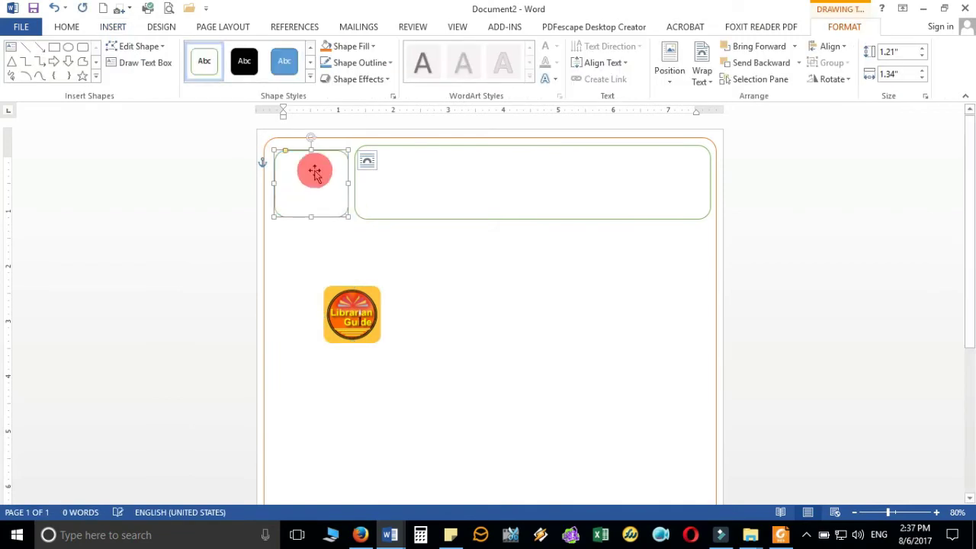
left_click(366, 163)
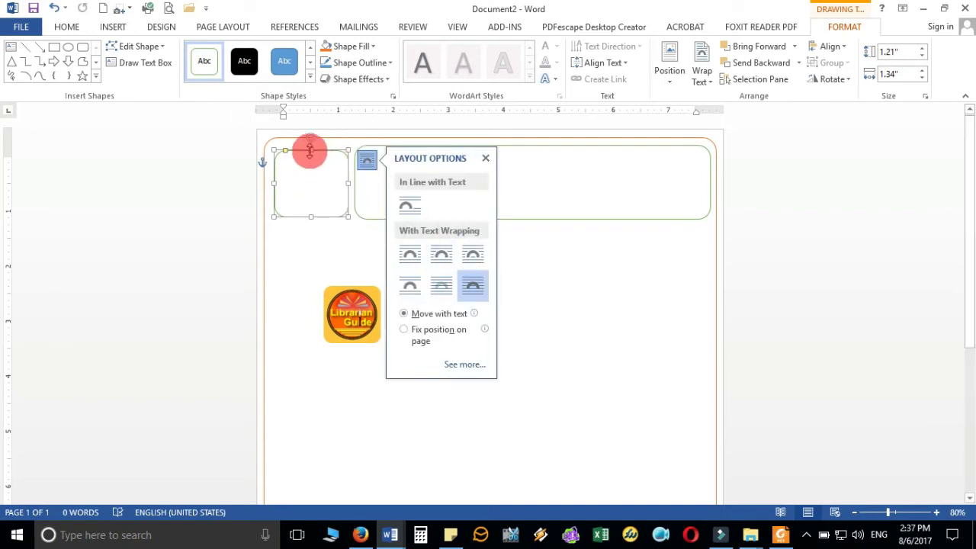
left_click_drag(310, 150, 314, 144)
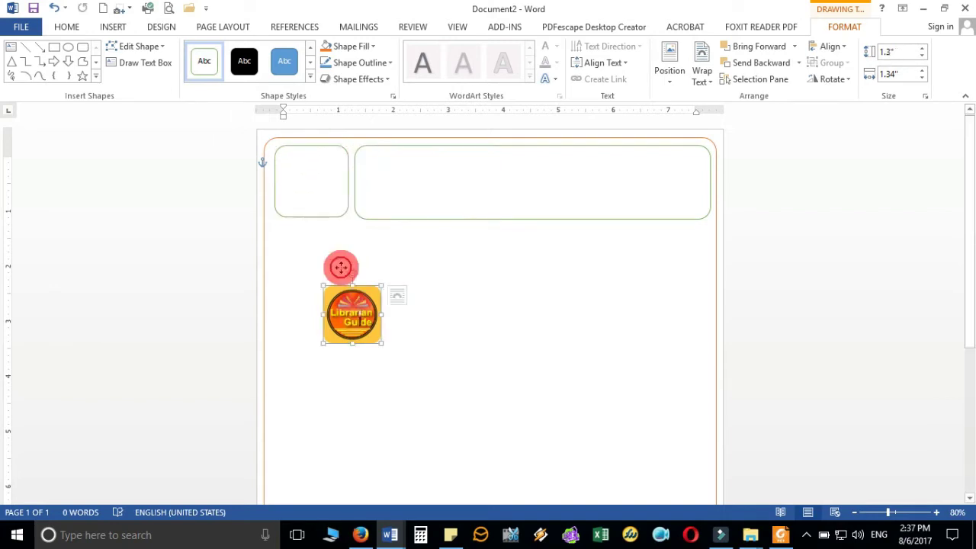
- Move the logo into the small rounded rectangle and set its text wrapping to Through
left_click_drag(338, 267, 303, 185)
left_click(363, 167)
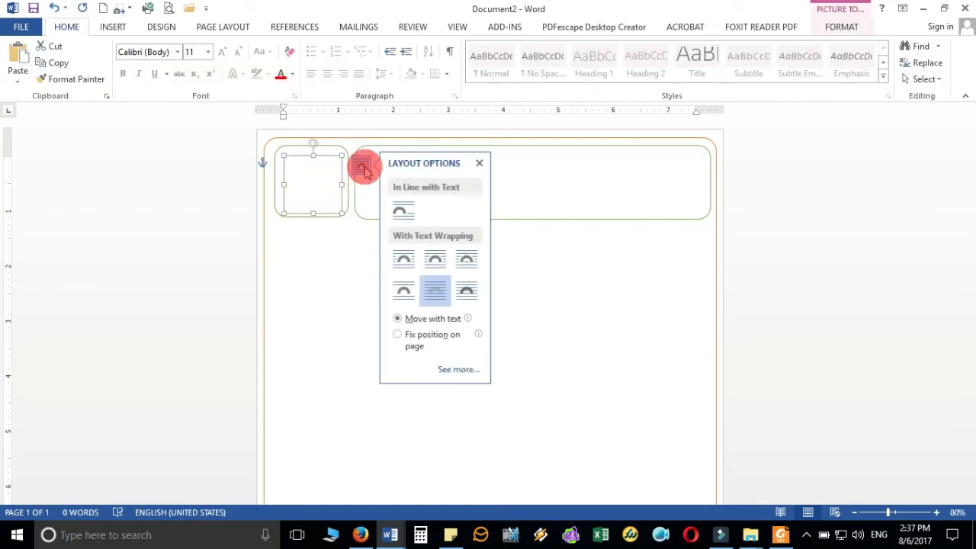
left_click(408, 317)
left_click(404, 297)
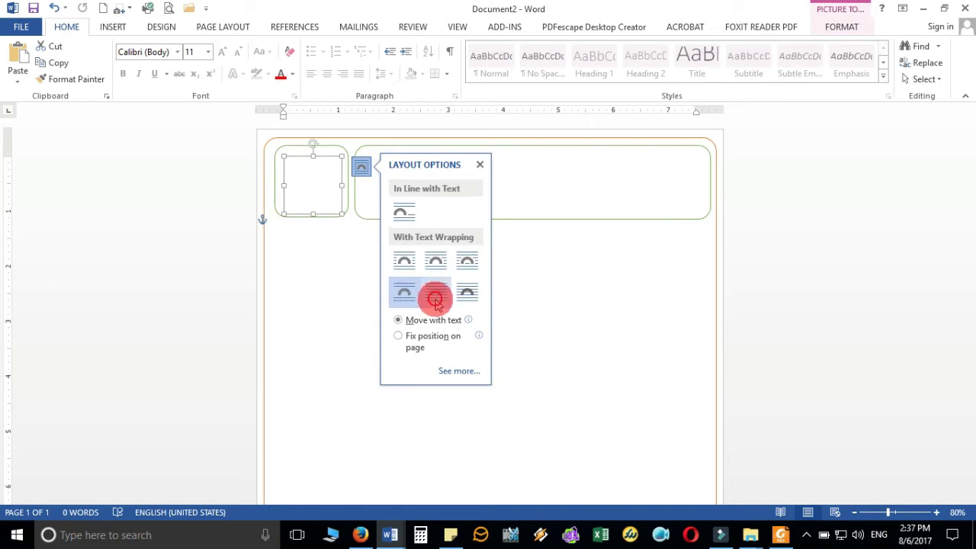
left_click(435, 300)
left_click(404, 261)
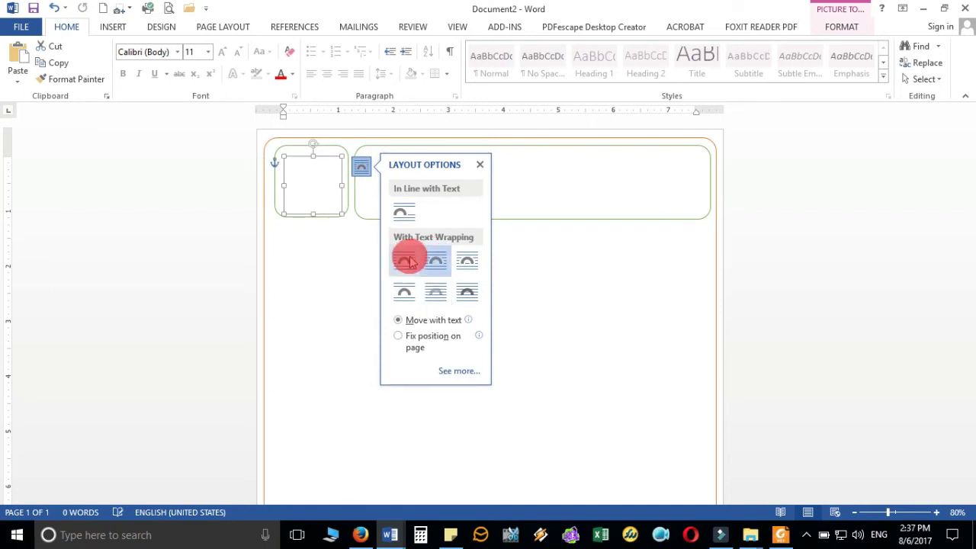
left_click(410, 215)
left_click(467, 260)
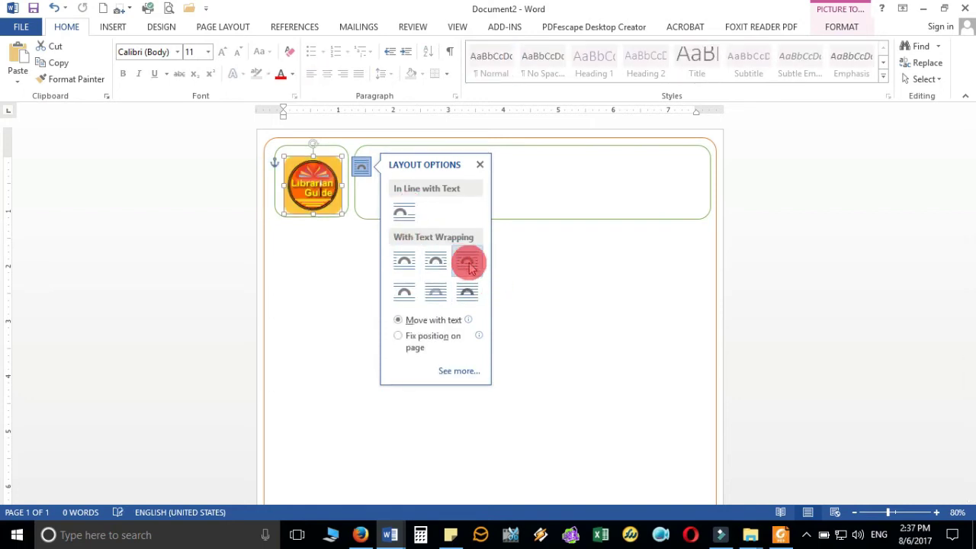
- Nudge the small rounded rectangle down around the logo and shift the wide title rectangle closer to it
mouse_move(313, 181)
left_mouse_down()
mouse_move(310, 172)
mouse_move(320, 224)
left_mouse_up()
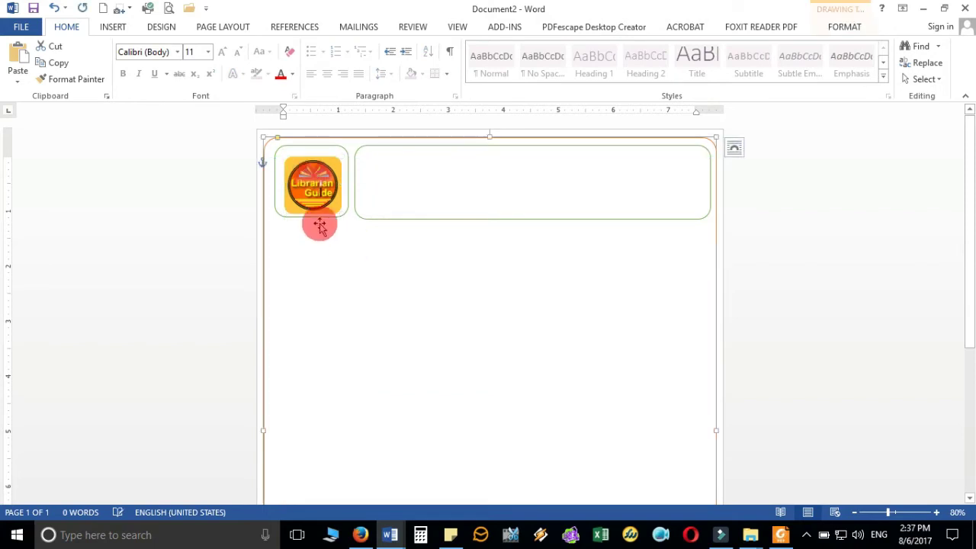
left_click(311, 162)
left_click(309, 150)
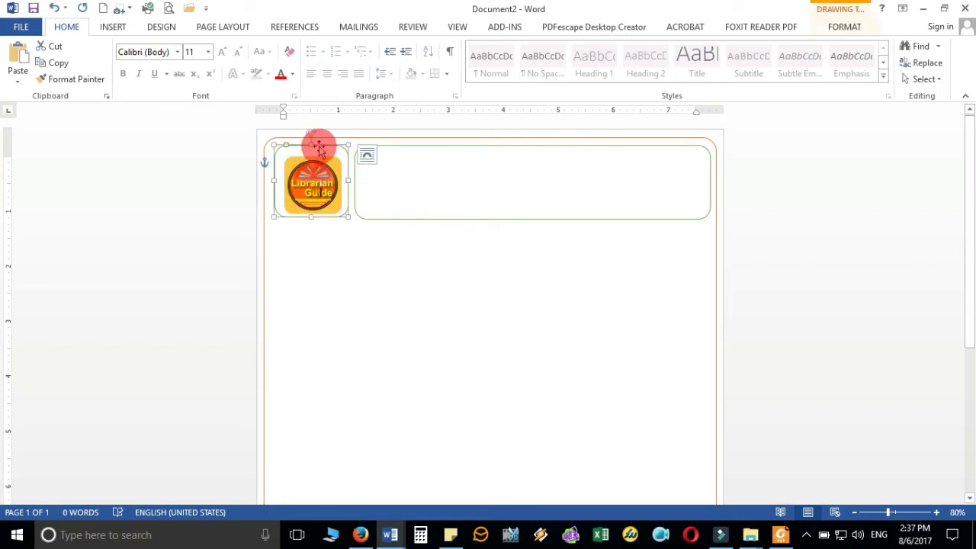
left_click_drag(316, 183, 305, 189)
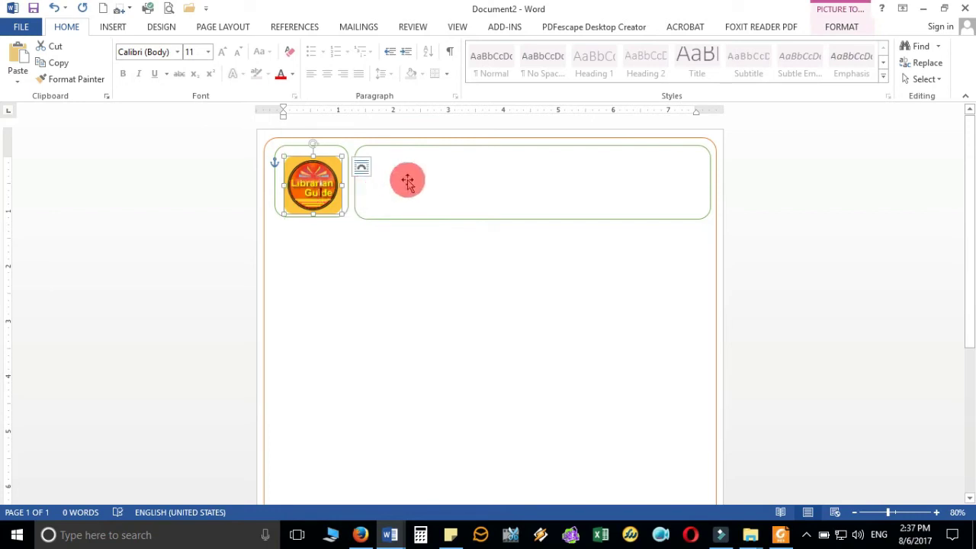
left_click_drag(300, 150, 298, 153)
left_click(393, 180)
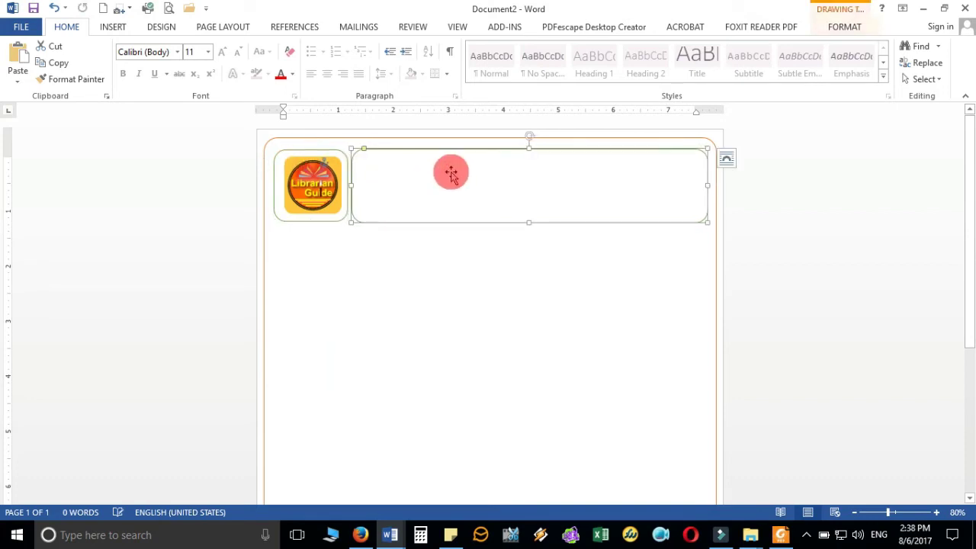
- Insert the Librarian Guide banner picture "lg" from the LibrarianGuide folder and shrink it to about the title rectangle's width
left_click(113, 26)
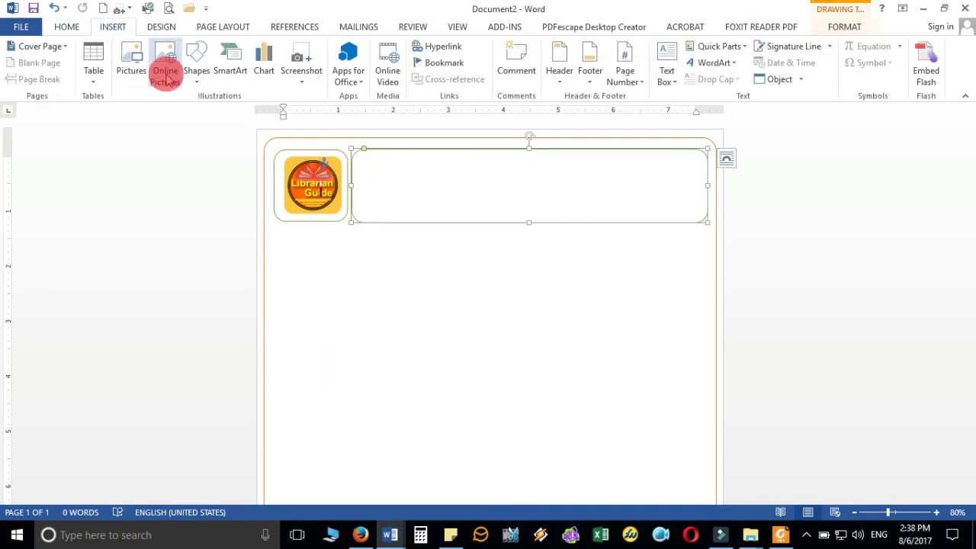
left_click(122, 70)
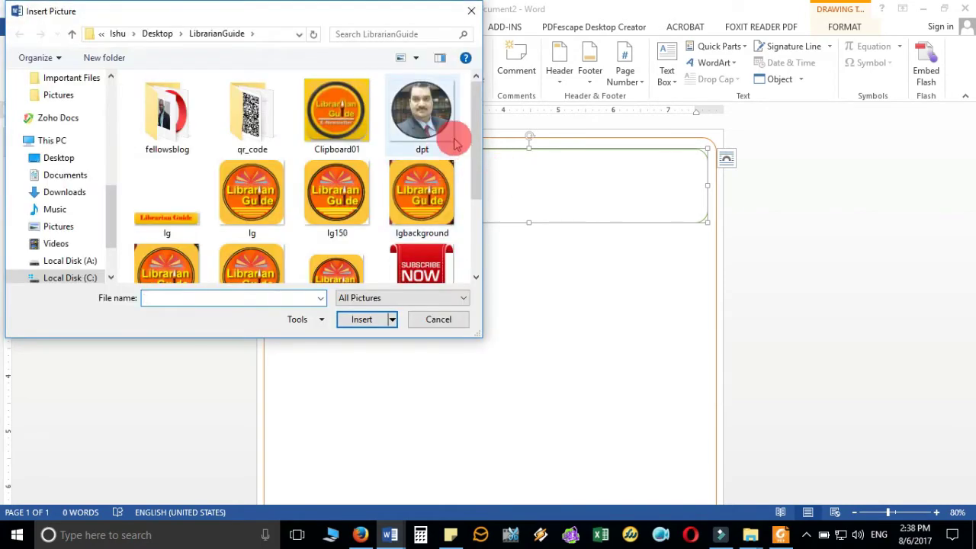
left_click_drag(478, 144, 481, 219)
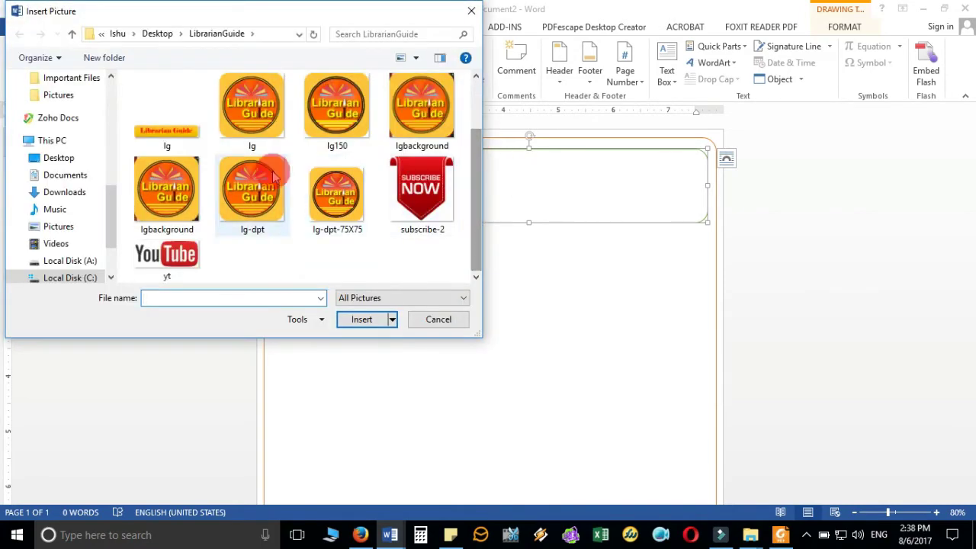
double_click(168, 128)
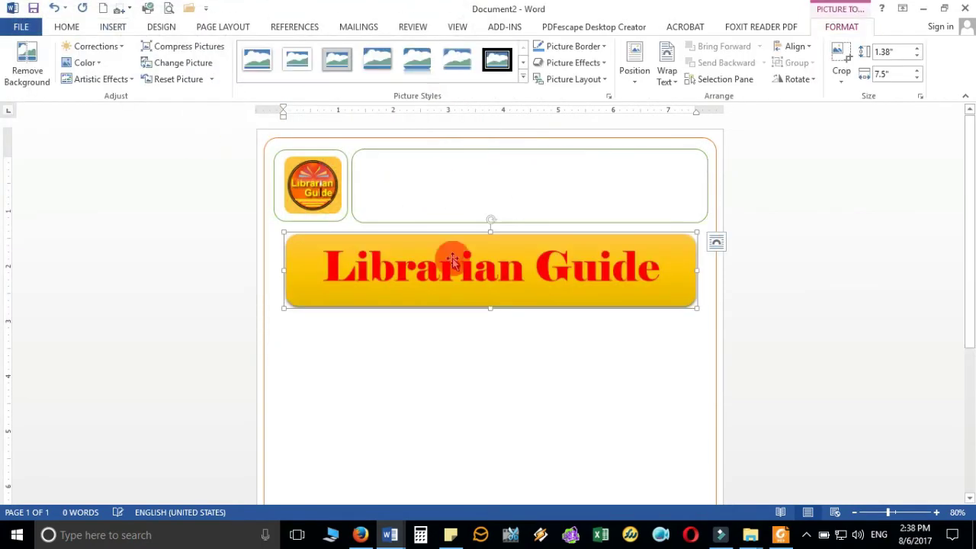
left_click_drag(283, 232, 337, 255)
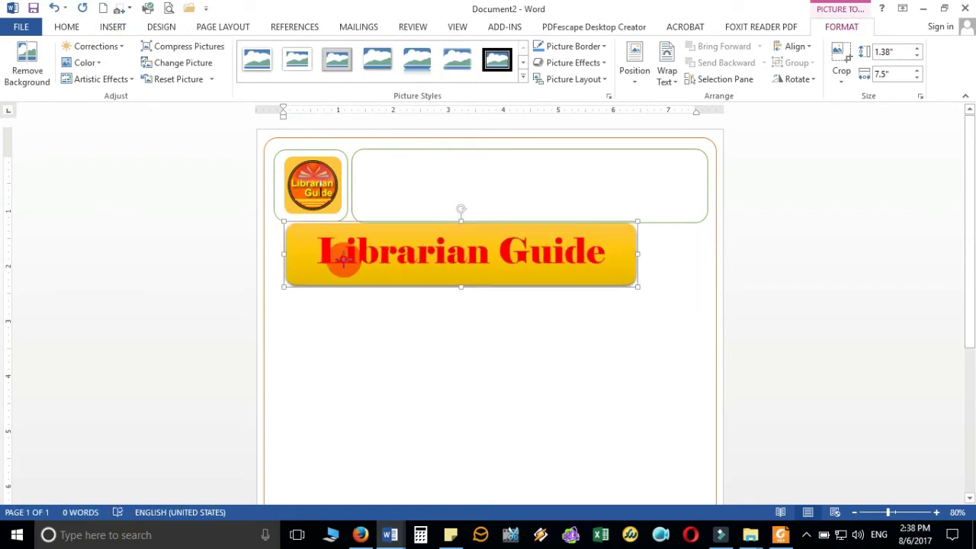
- Set the banner's text wrapping to In Front of Text and fit it inside the wide title rectangle
left_click(530, 191)
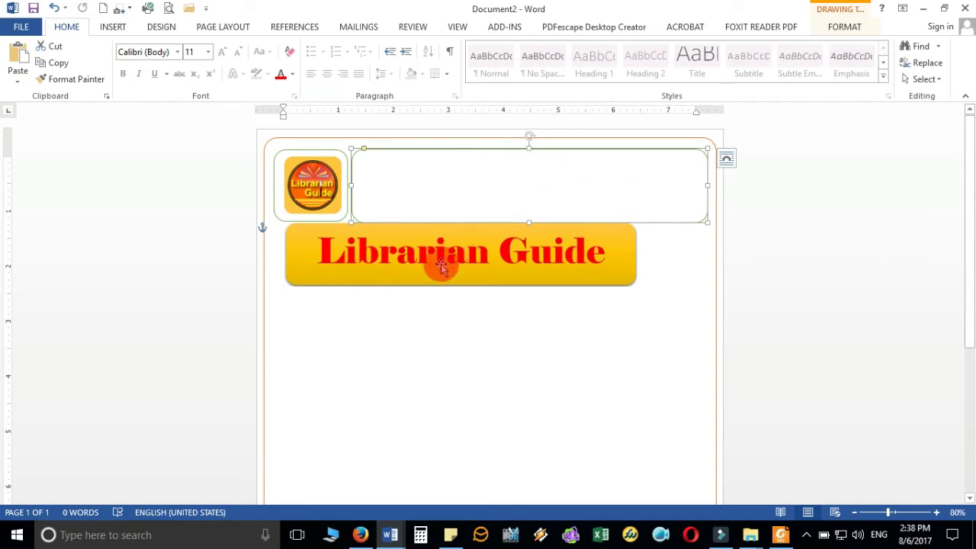
left_click(393, 264)
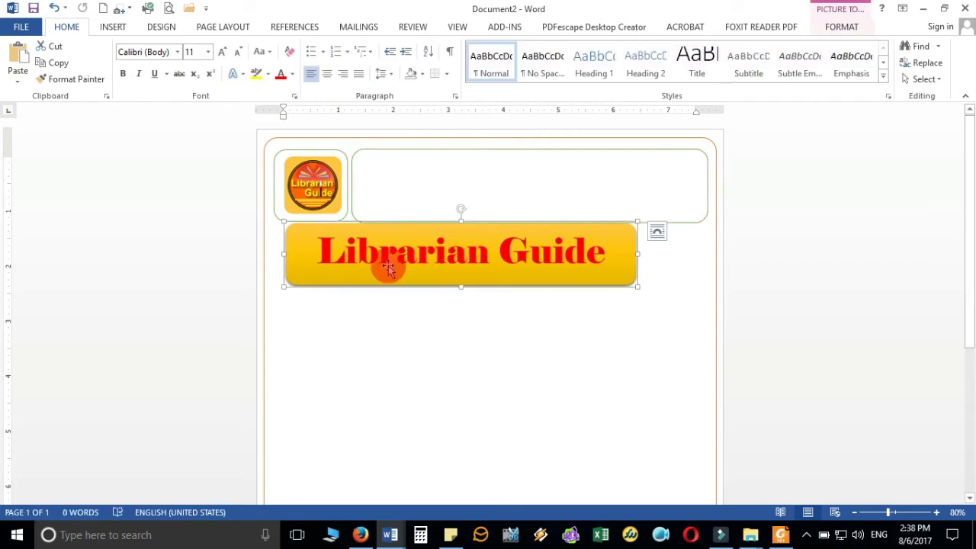
left_click(659, 234)
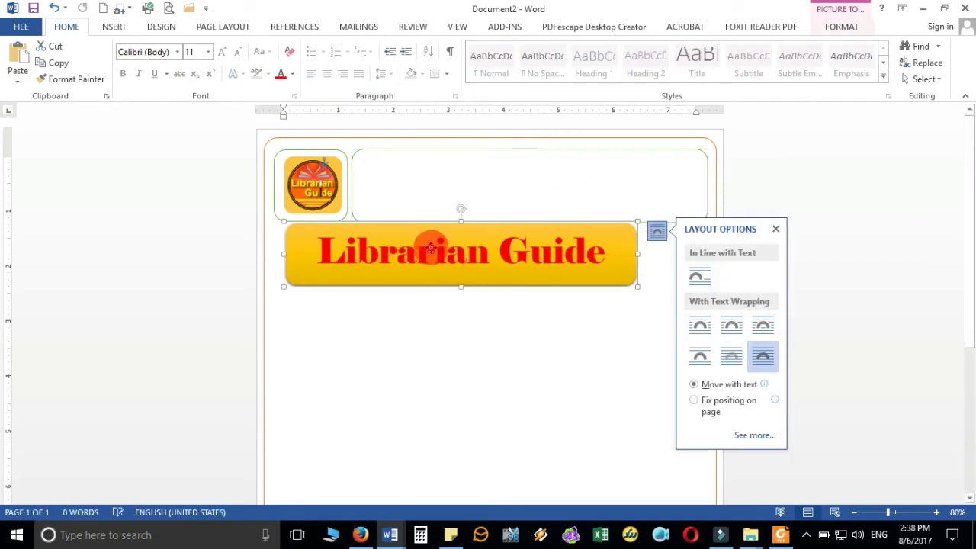
left_click_drag(430, 247, 498, 178)
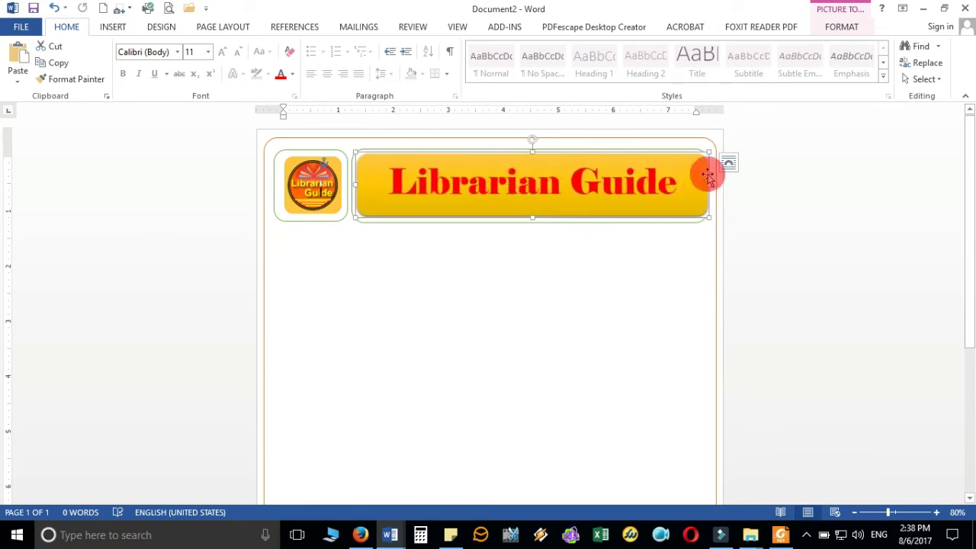
left_click_drag(709, 183, 702, 184)
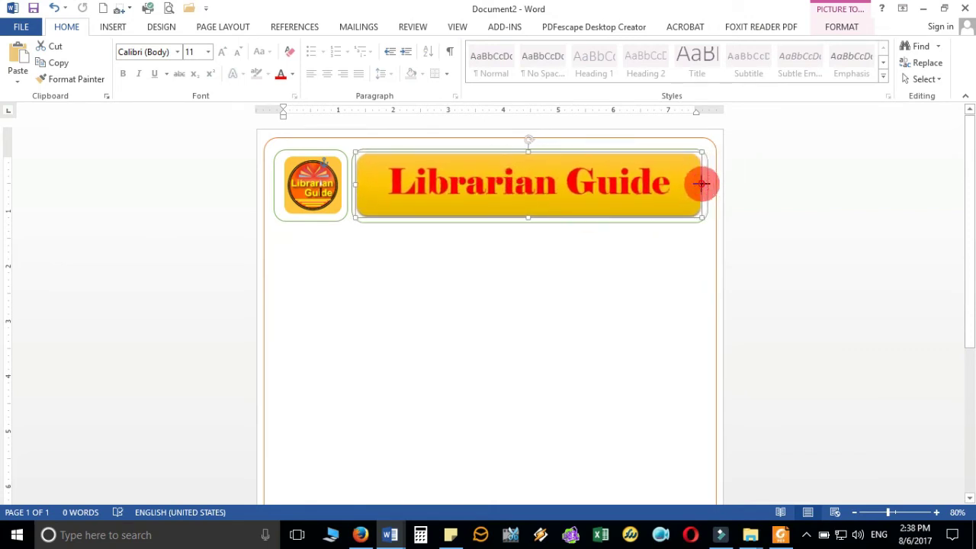
left_click(641, 265)
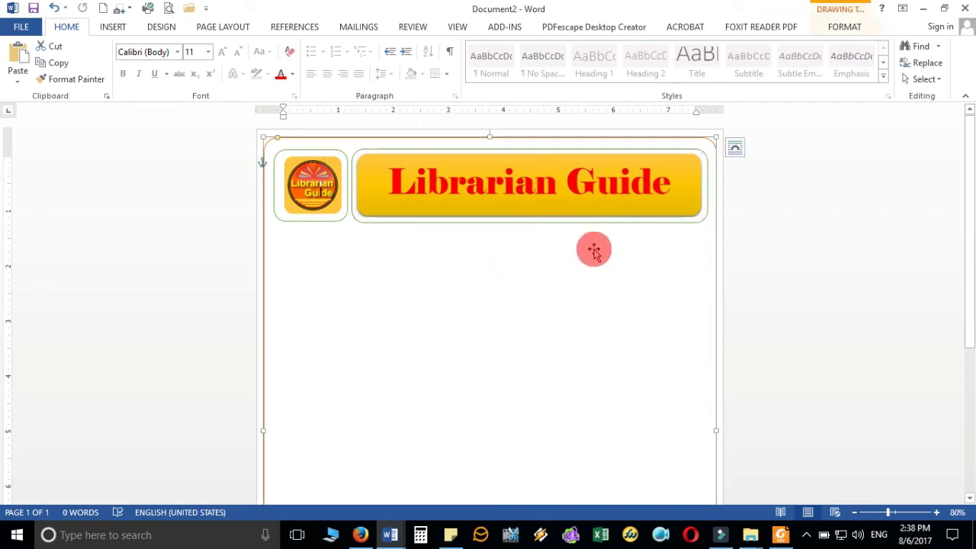
- Draw a rounded rectangle bar about 0.55" high and 8.05" wide across the page below the header boxes
left_click(115, 29)
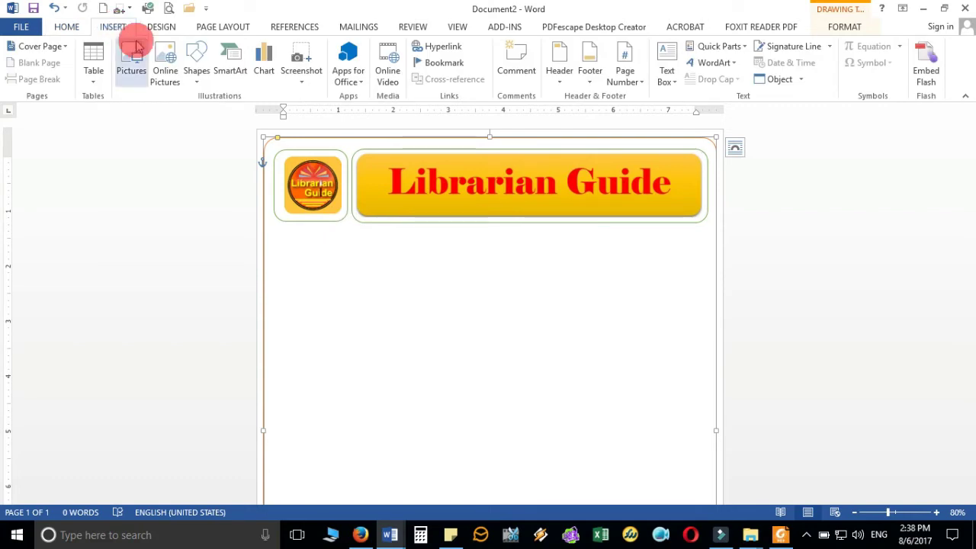
left_click(192, 63)
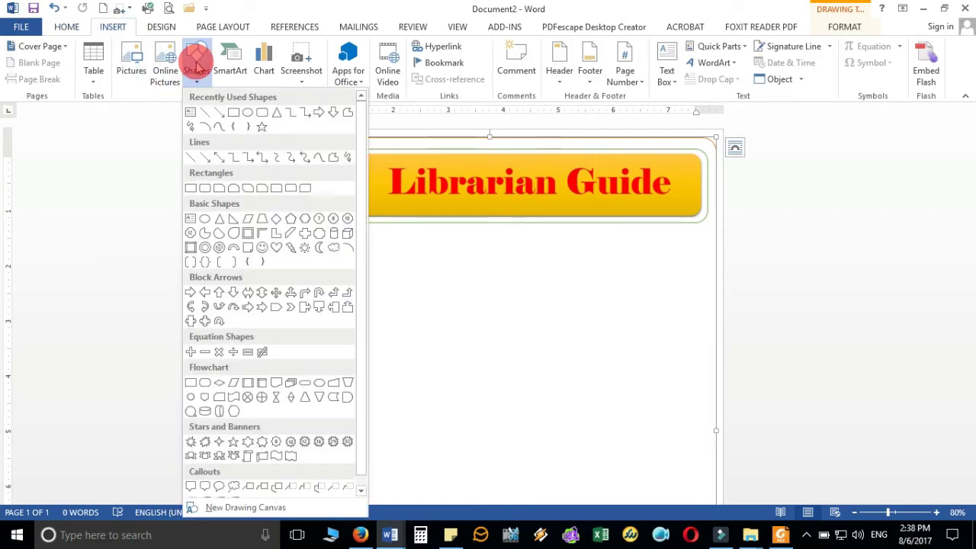
left_click(264, 114)
mouse_move(268, 226)
left_mouse_down()
mouse_move(396, 244)
mouse_move(709, 256)
left_mouse_up()
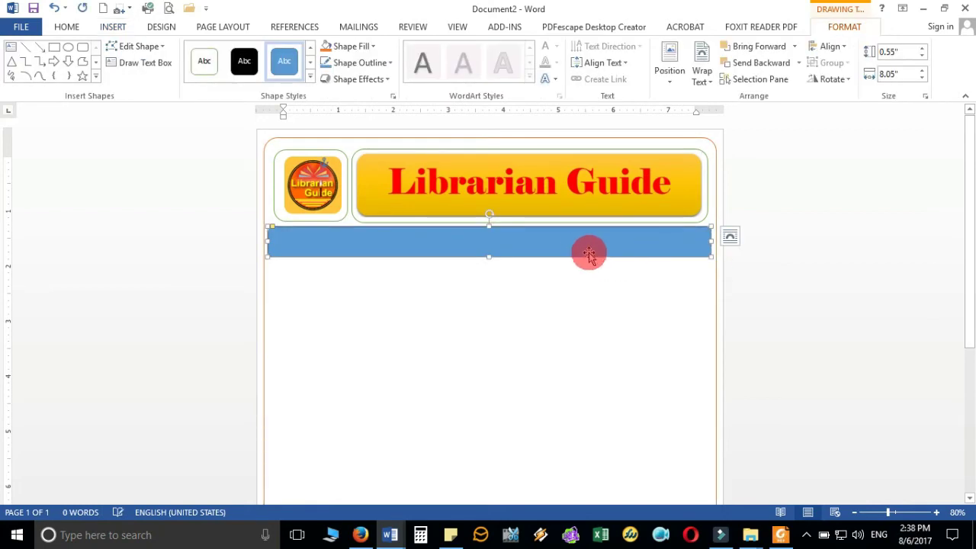
- Add the text "Vol. 1" and "Issue No. 1" at opposite ends of the blue bar below the header
left_click(737, 241)
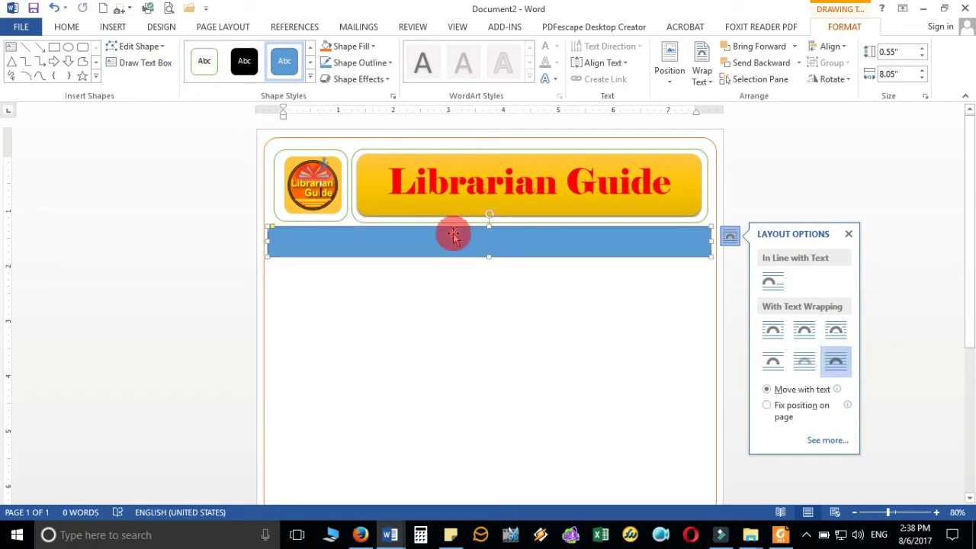
right_click(464, 239)
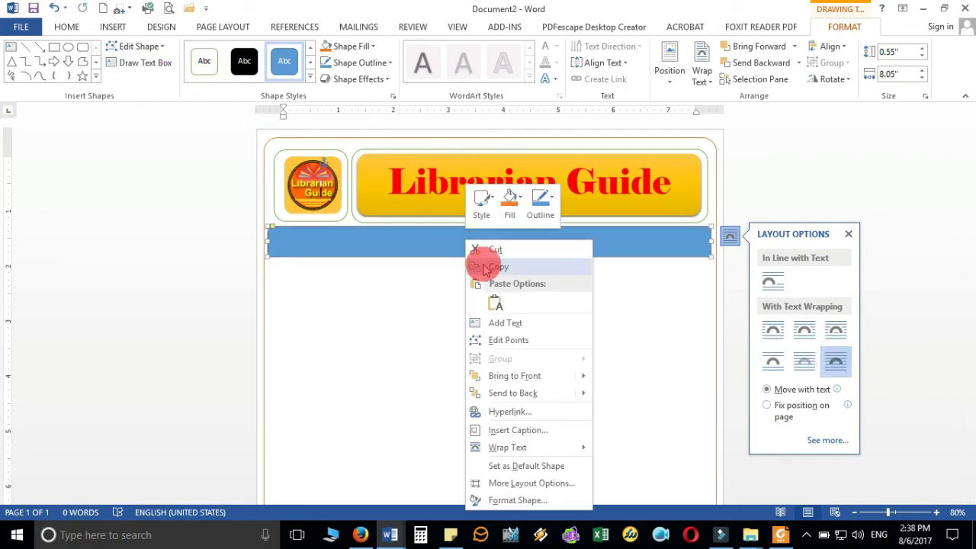
left_click(537, 327)
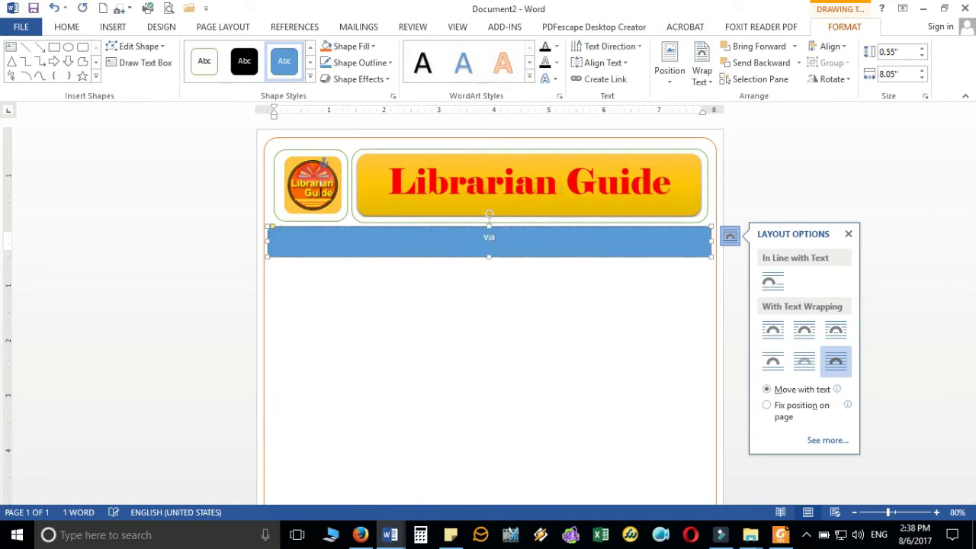
type("Vol. 1")
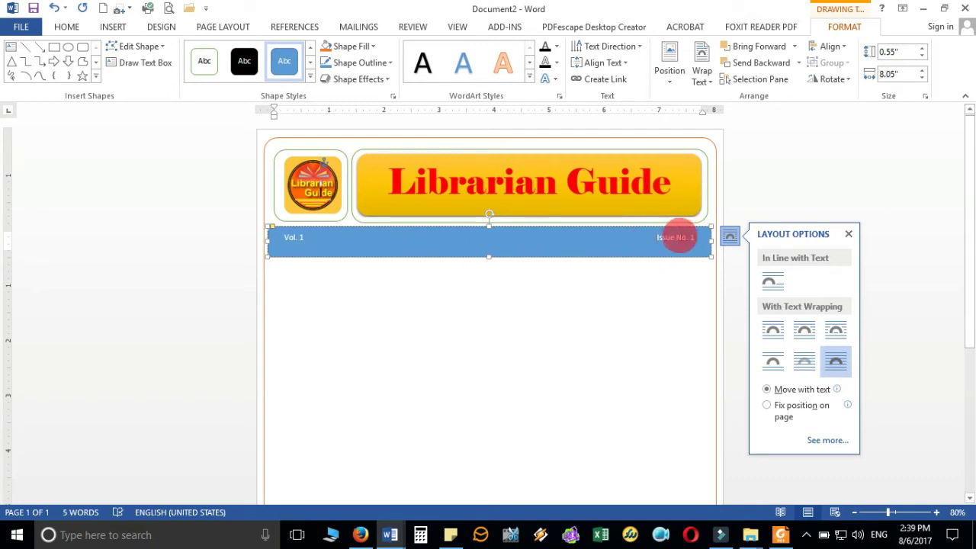
- Make the volume bar's text bold at 12 pt and reduce the bar's height to fit the single line
triple_click(673, 237)
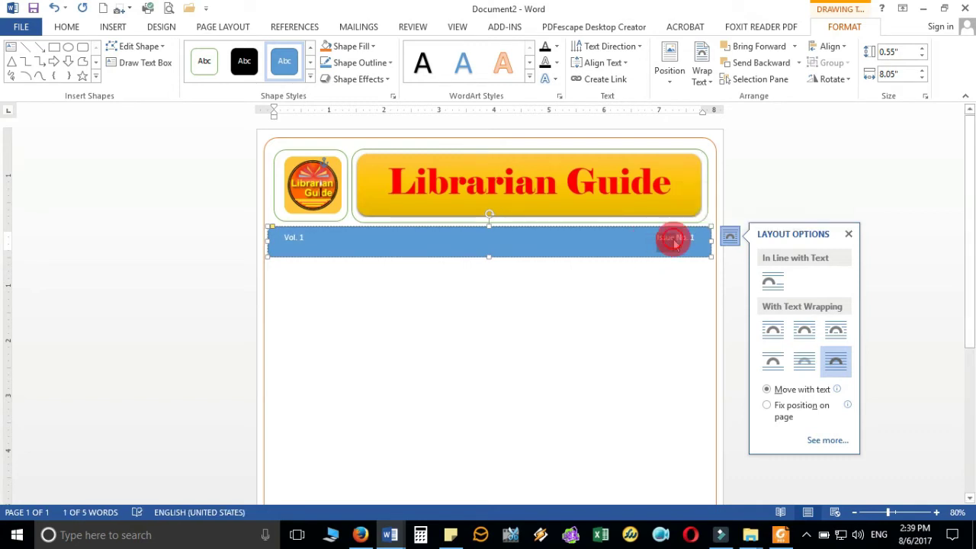
left_click(780, 197)
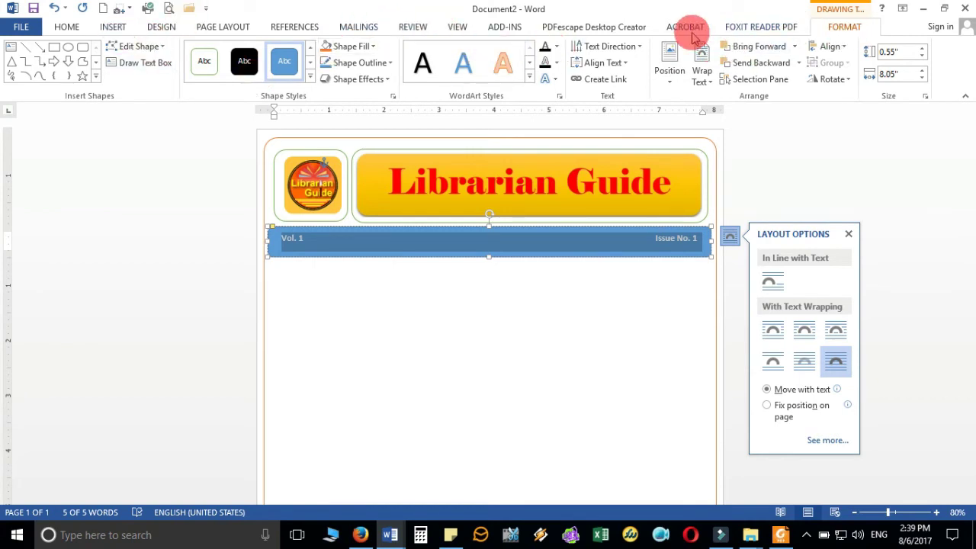
left_click(460, 28)
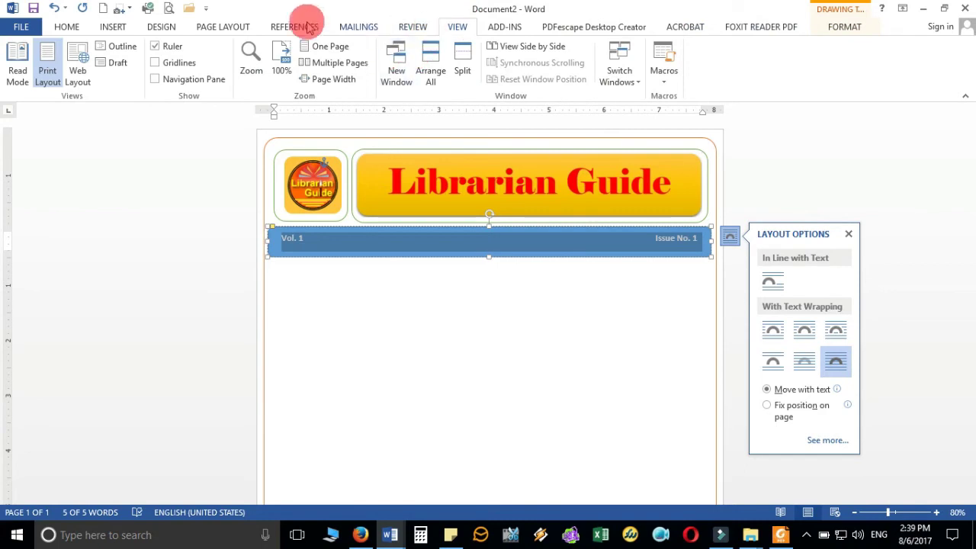
left_click(67, 27)
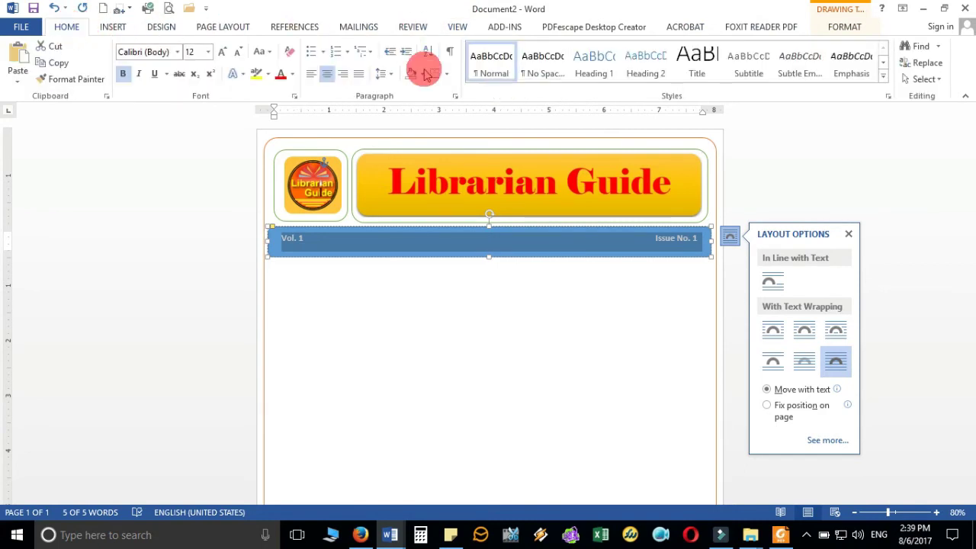
left_click(611, 255)
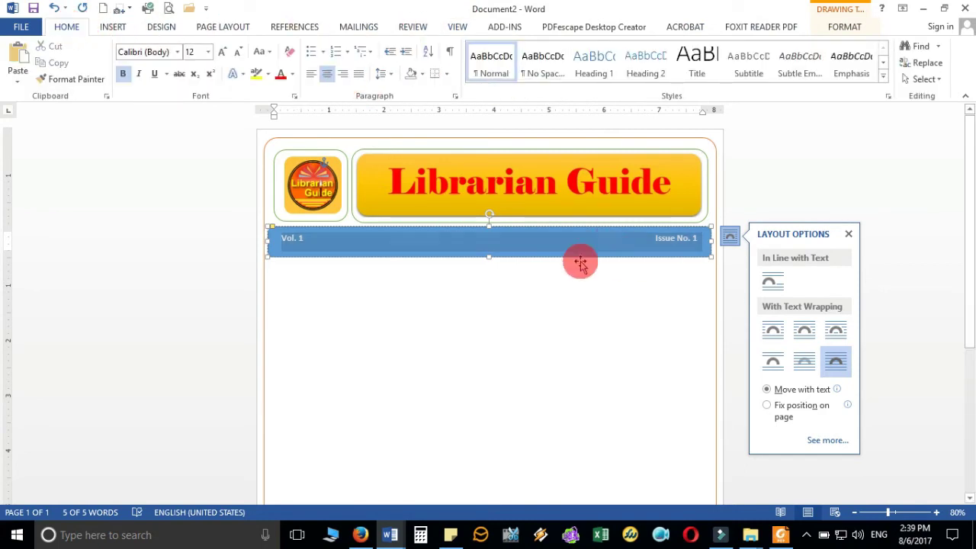
left_click_drag(487, 258, 489, 248)
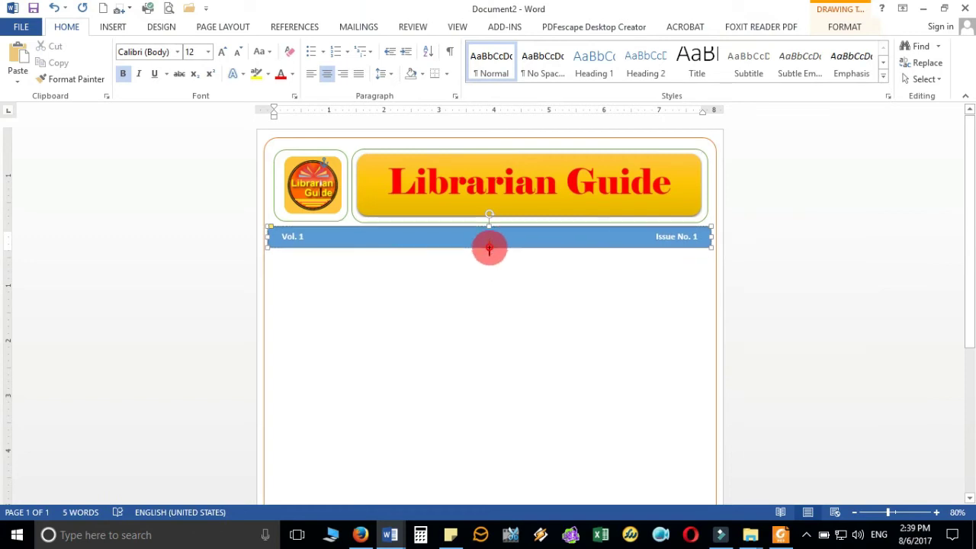
left_click(510, 273)
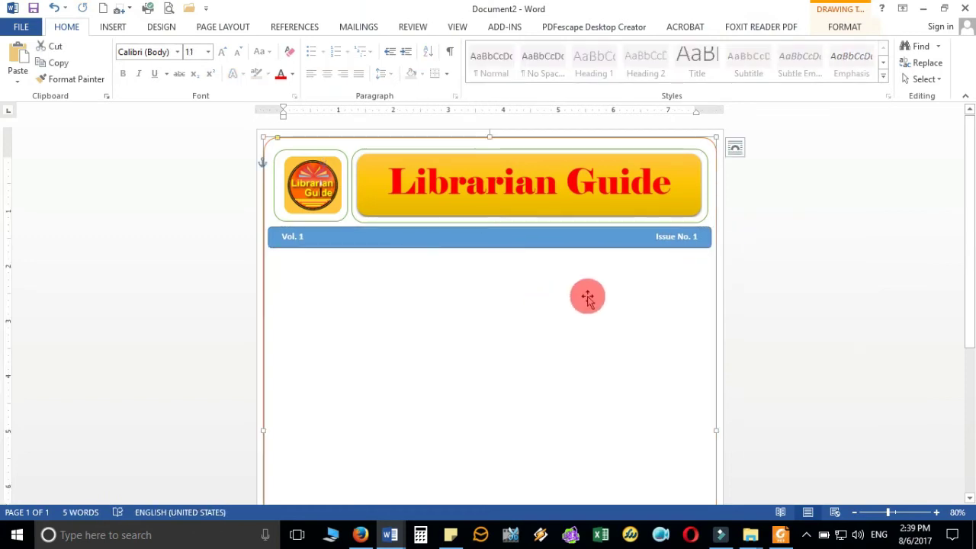
- Draw a rounded rectangle sidebar about 6.91" high and 1.84" wide below the bar's Vol. 1 end, in the white style with green outline
left_click(112, 28)
left_click(196, 65)
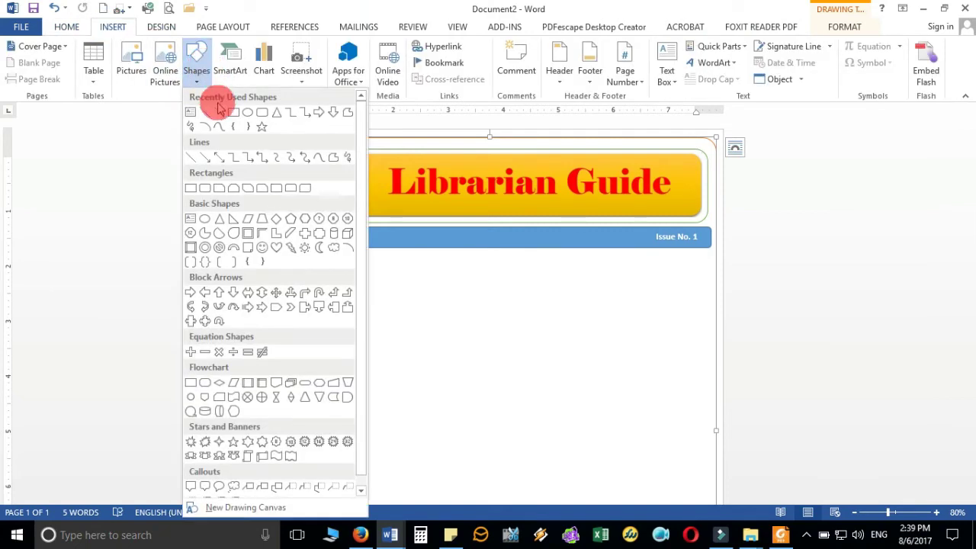
left_click(261, 114)
scroll(335, 263, "down", 1)
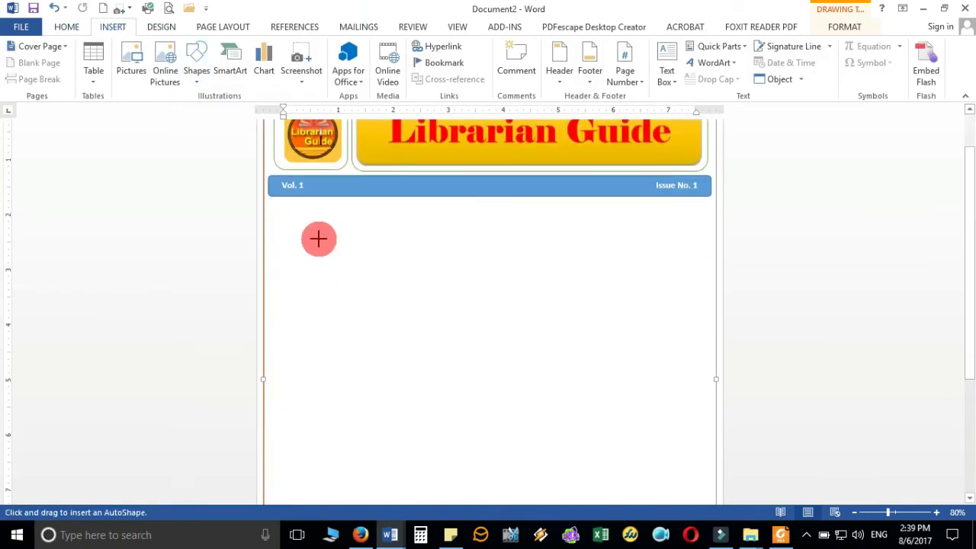
left_click_drag(271, 203, 372, 422)
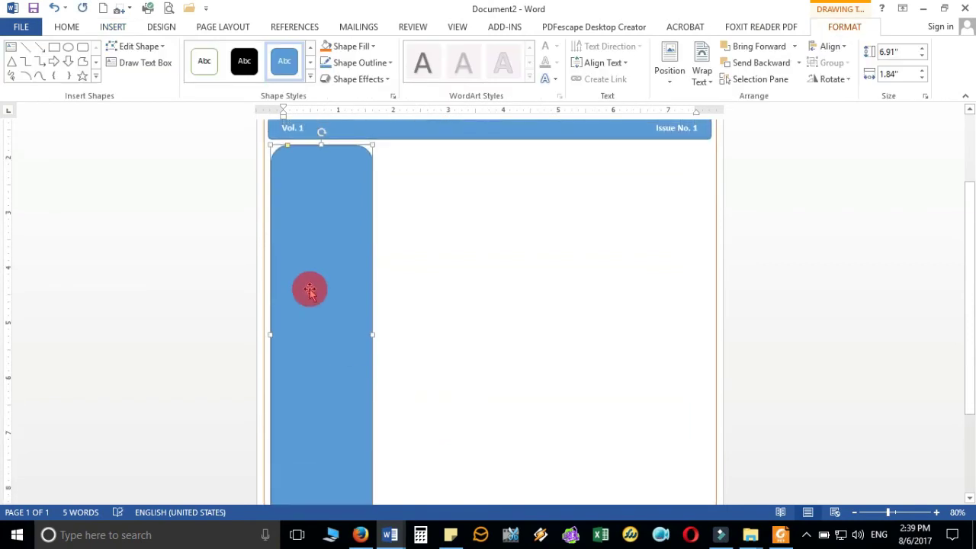
left_click(202, 65)
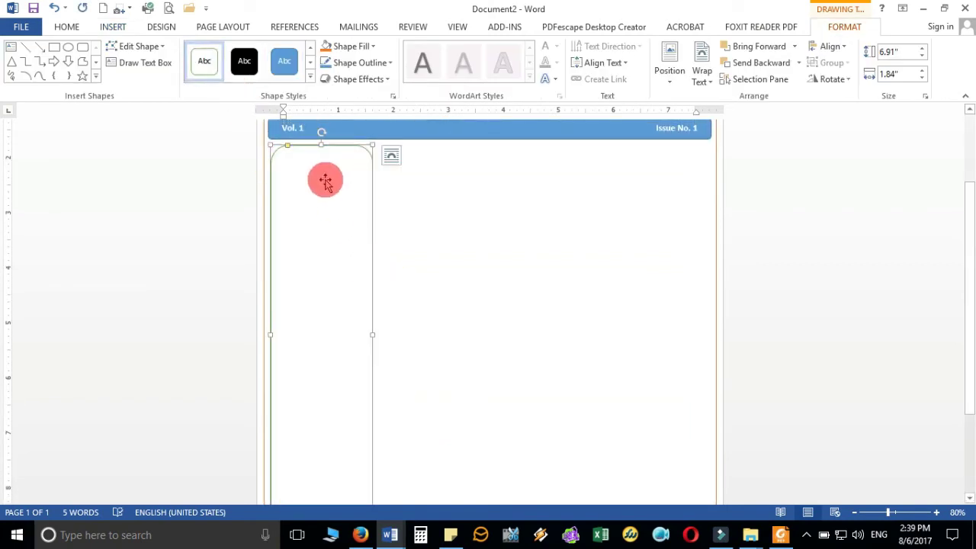
- Draw a small rounded rectangle about 0.43" high and 1.53" wide inside the sidebar's upper end
left_click(82, 46)
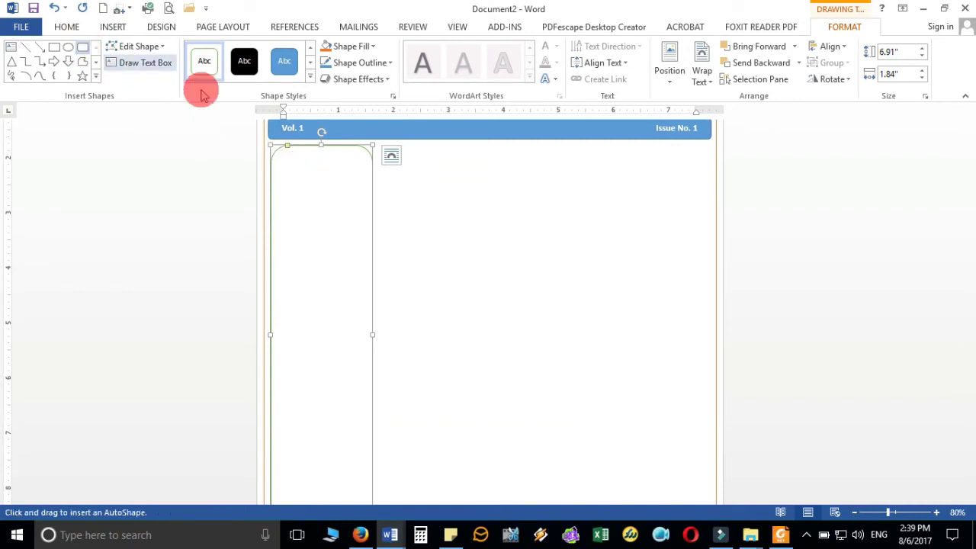
left_click_drag(278, 153, 362, 176)
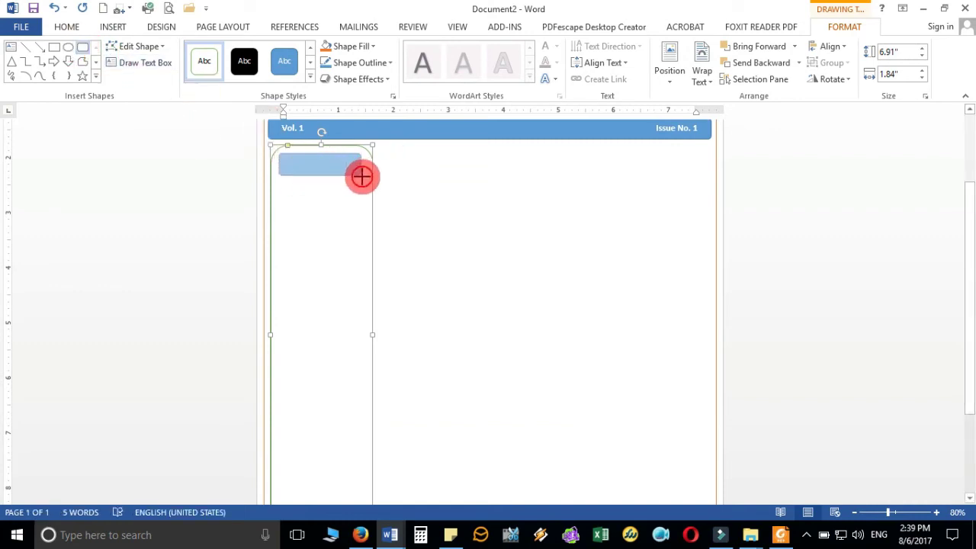
left_click_drag(362, 177, 364, 177)
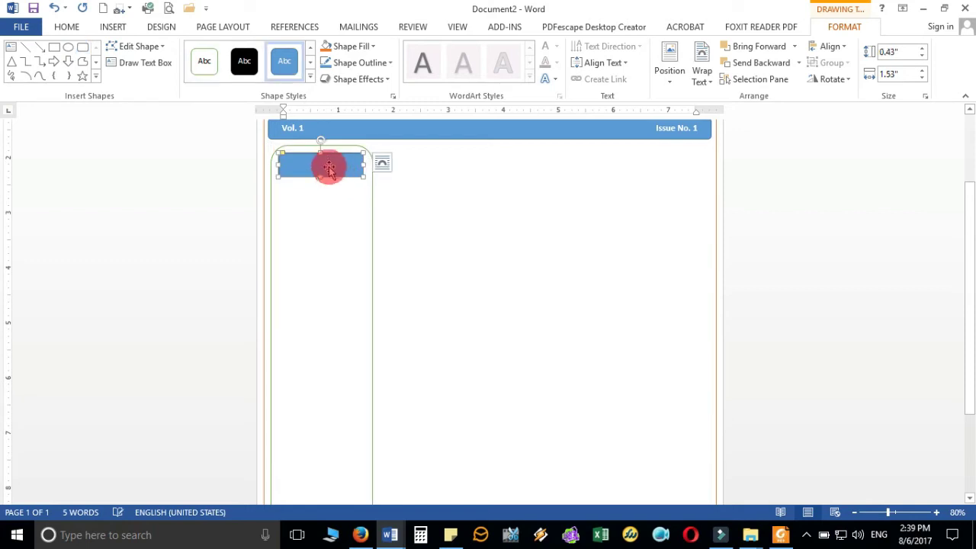
- Add the heading "What is Inside?" to the small blue rectangle and reduce its height to about 0.36"
right_click(329, 170)
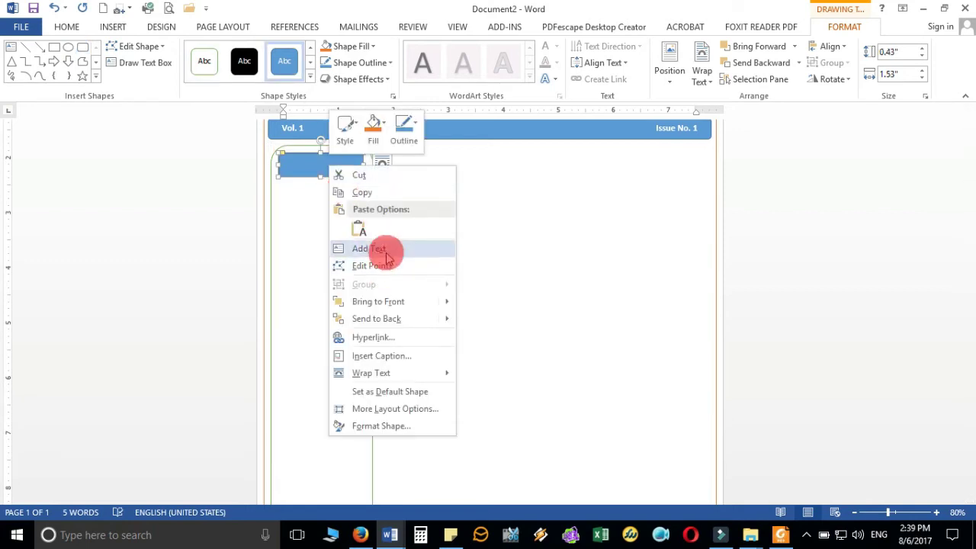
left_click(383, 248)
left_click(337, 202)
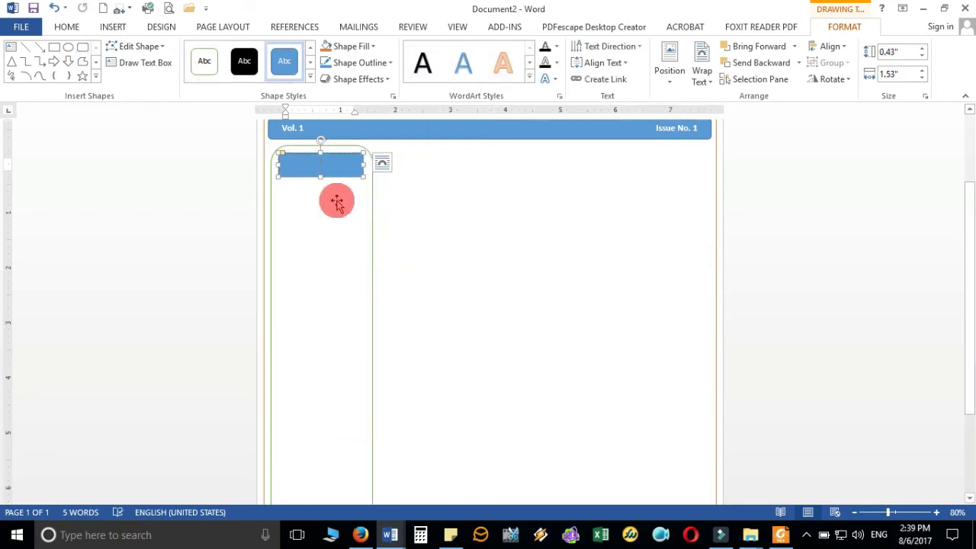
type("What is Inside?")
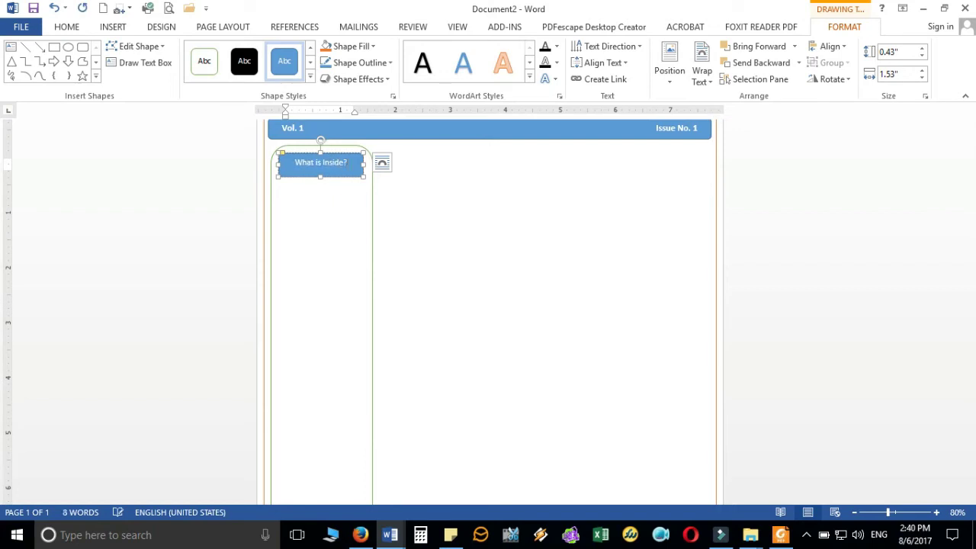
left_click(331, 191)
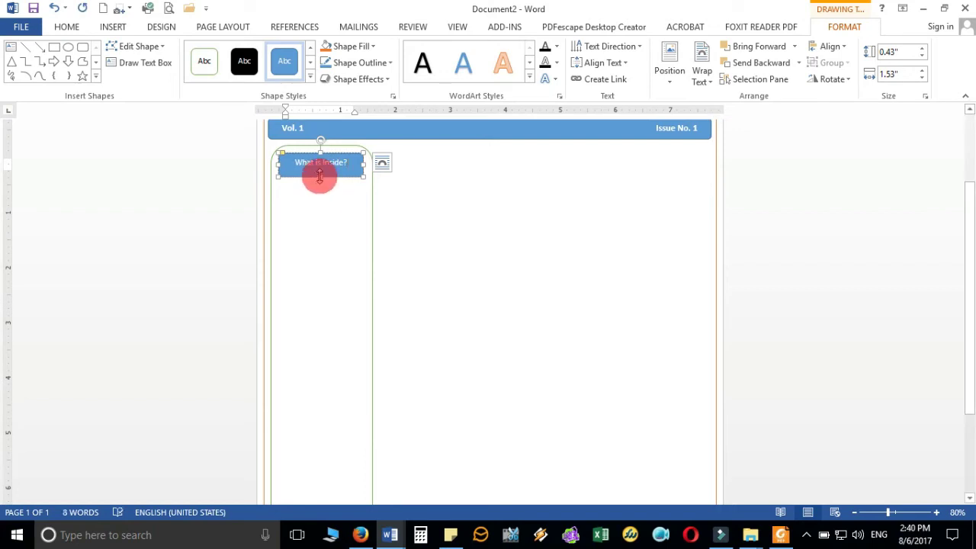
left_click_drag(320, 176, 321, 173)
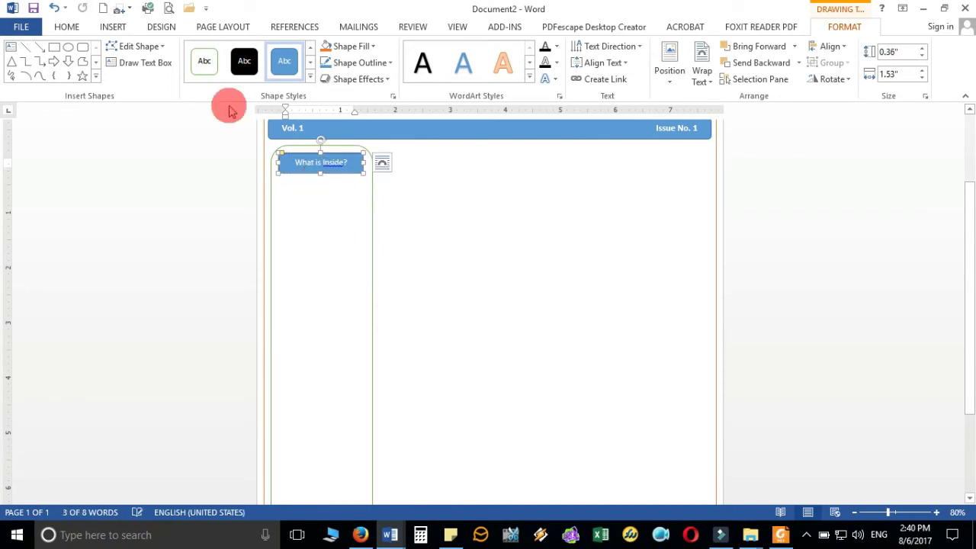
- Draw a rounded rectangle about 0.74" high and 1.65" wide beneath the sidebar heading, in the white style with green outline
left_click(84, 52)
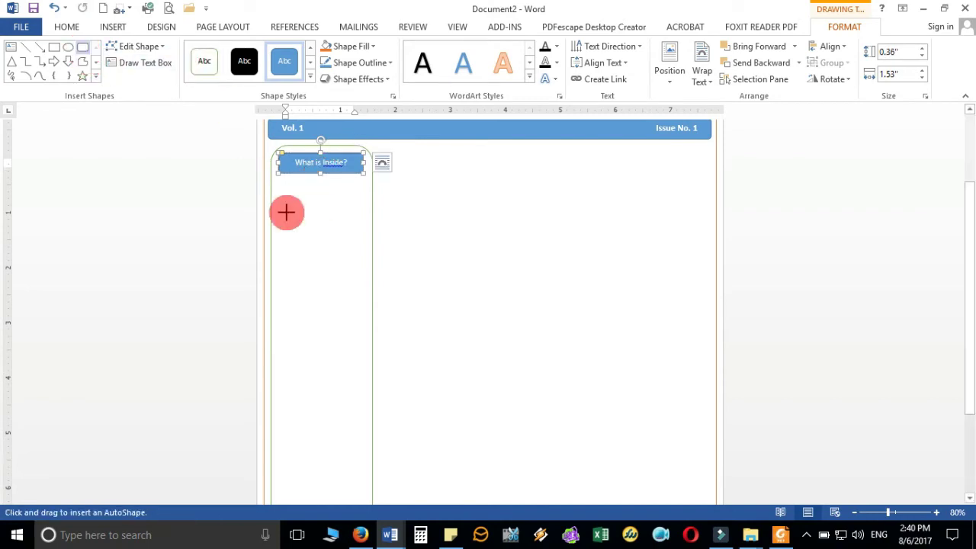
left_click_drag(278, 183, 369, 224)
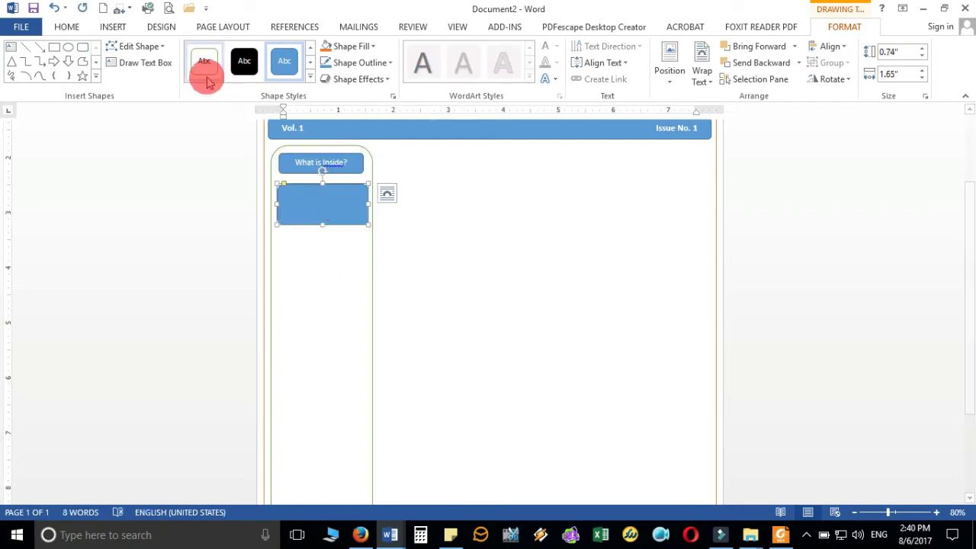
left_click(204, 63)
- Add two lines of text to the new sidebar box: "Some Text" and "Page No. 1"
right_click(321, 206)
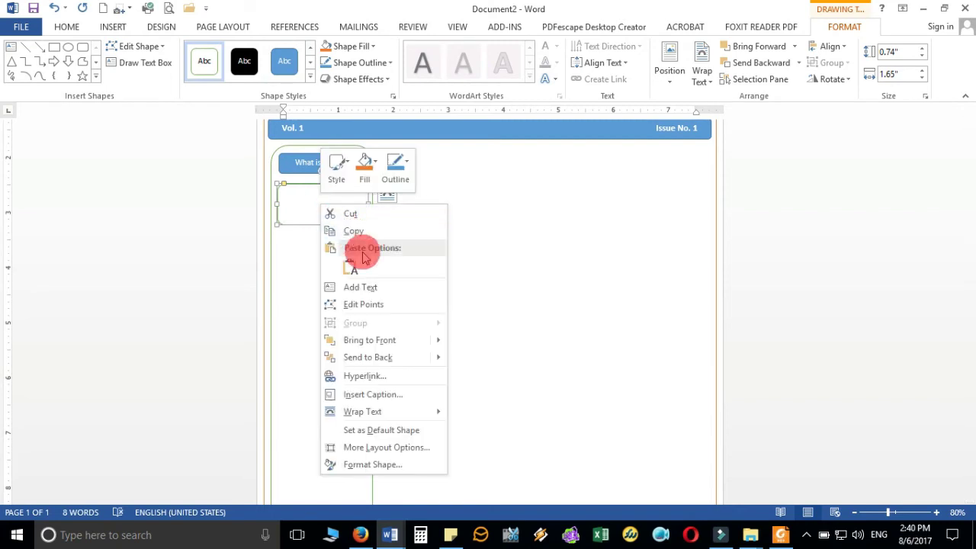
left_click(360, 287)
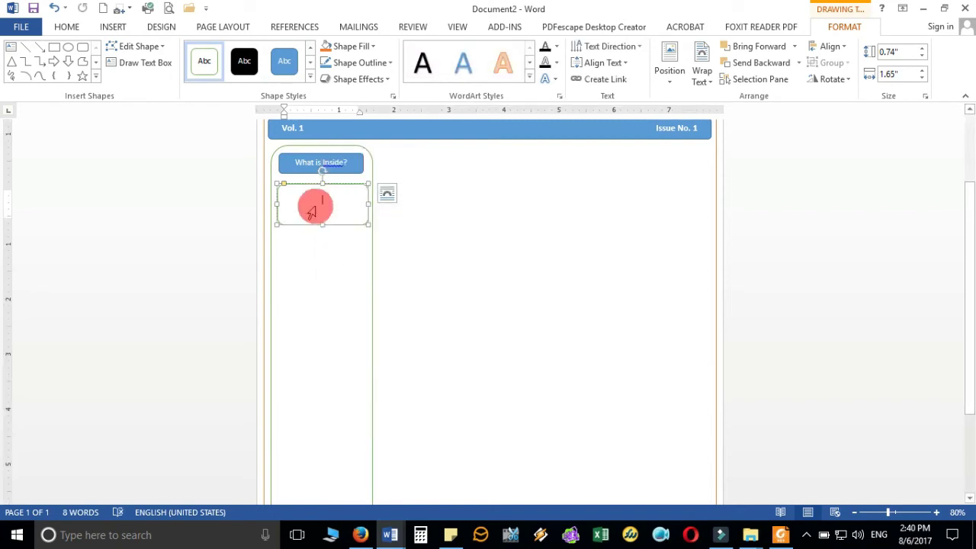
type("Some Text")
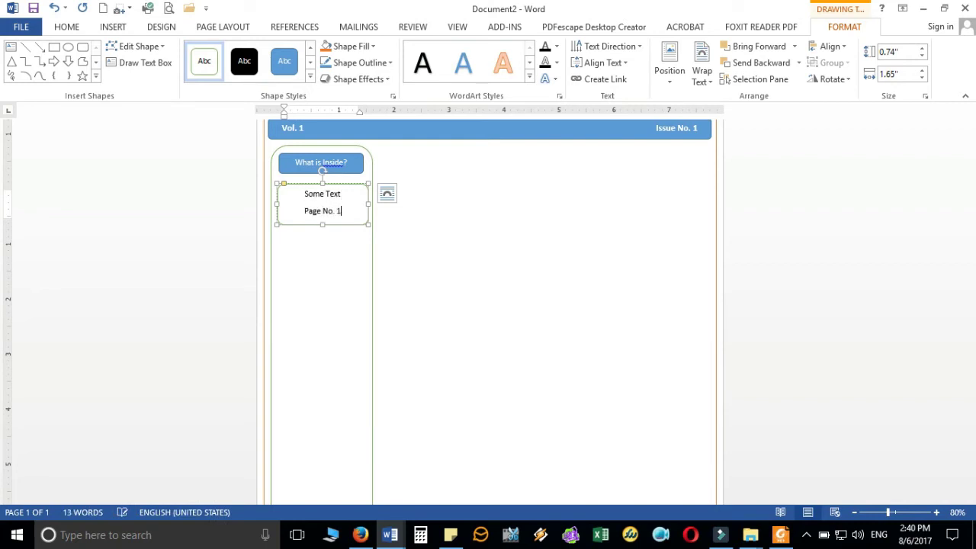
left_click(112, 29)
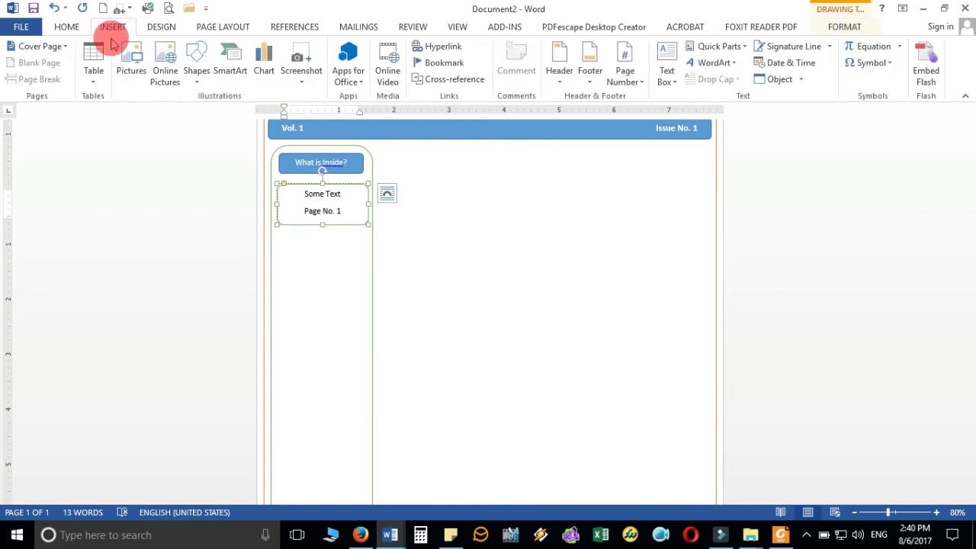
left_click(197, 72)
left_click(262, 114)
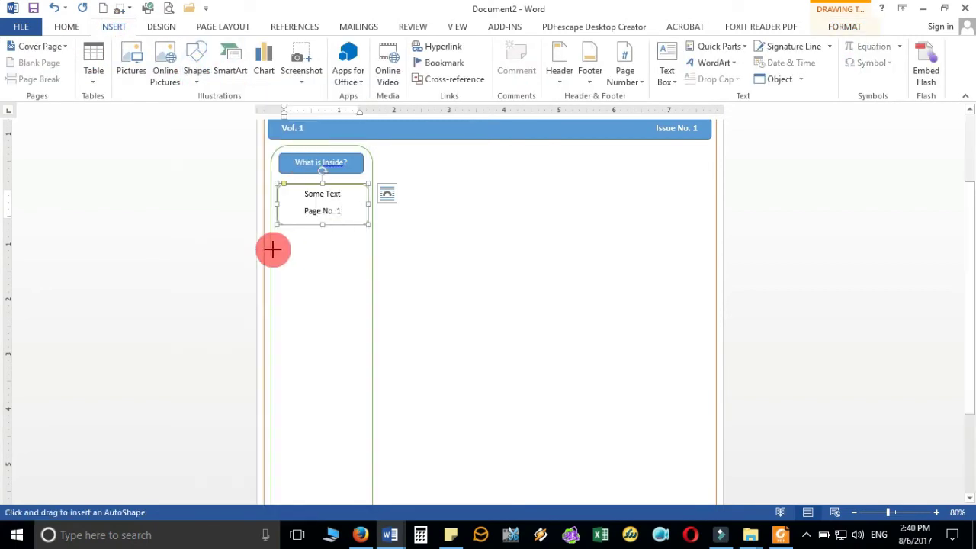
left_click_drag(276, 236, 349, 285)
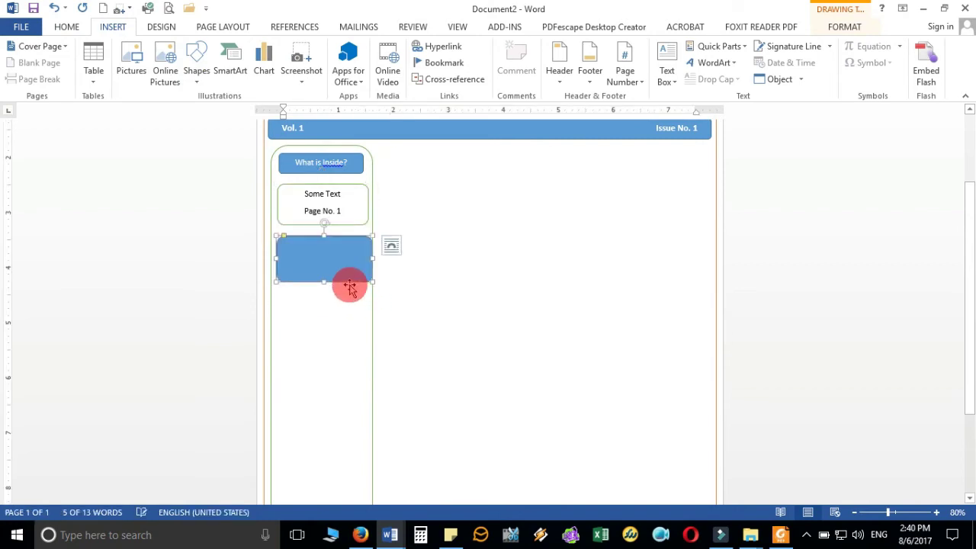
key("ctrl+z")
- Duplicate the "Some Text / Page No. 1" box and place the copy directly beneath the original in the sidebar
left_click(312, 210)
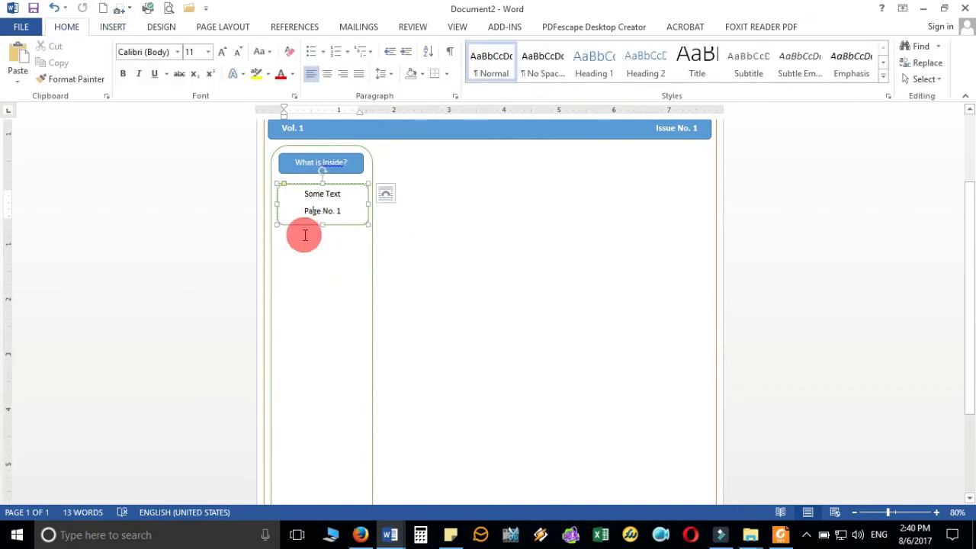
left_click(297, 224)
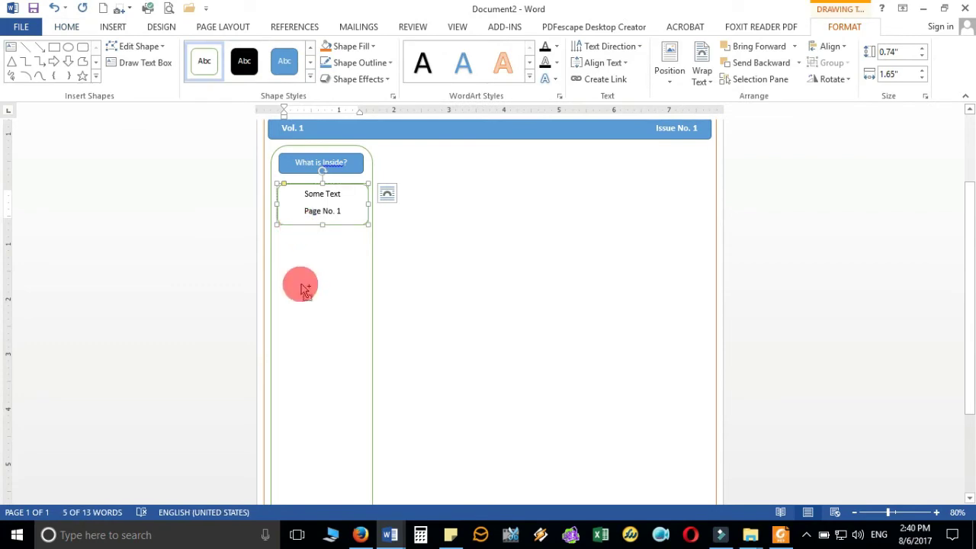
key("ctrl+c")
left_click(302, 289)
key("ctrl+v")
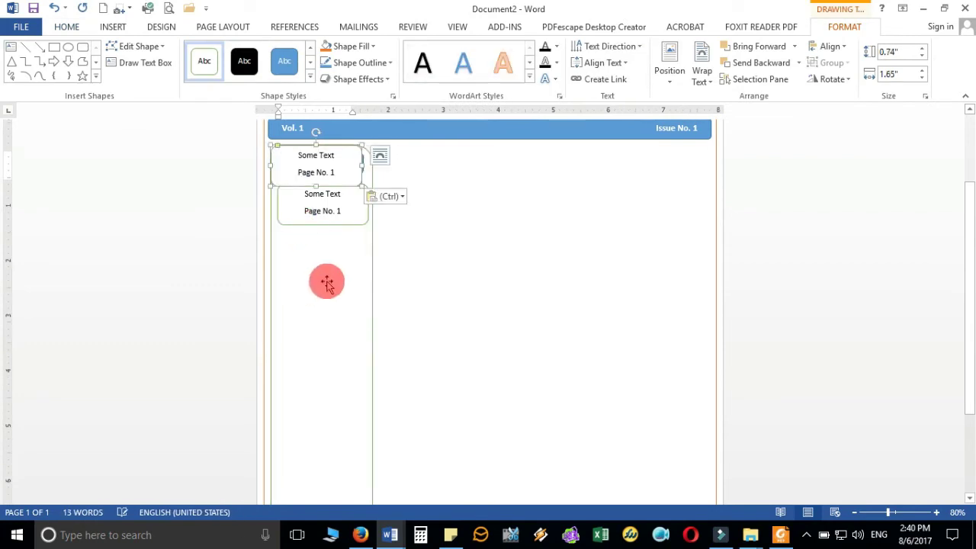
left_click_drag(270, 179, 288, 270)
left_click(345, 258)
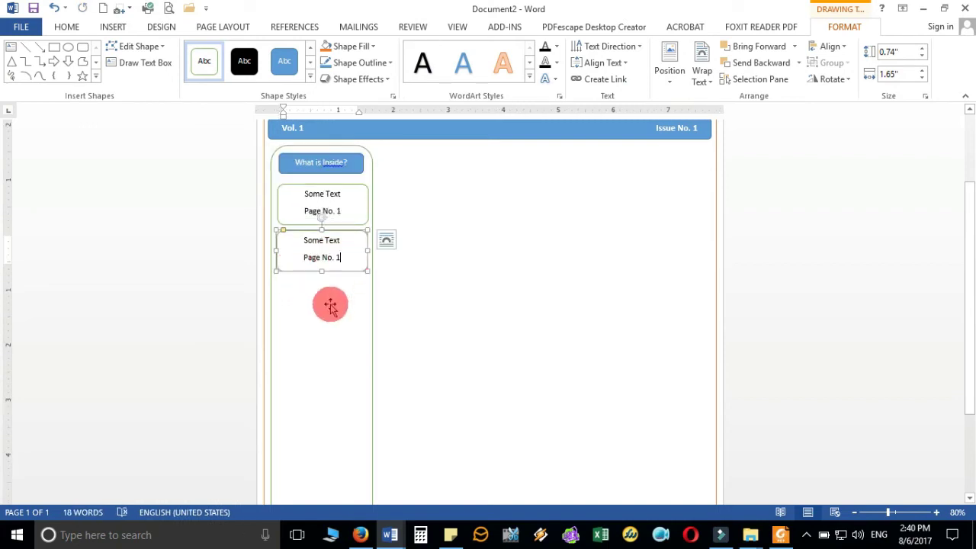
- Change the second sidebar box's text to "Page No. 2" and place a copy of that box directly beneath it
key("BackSpace")
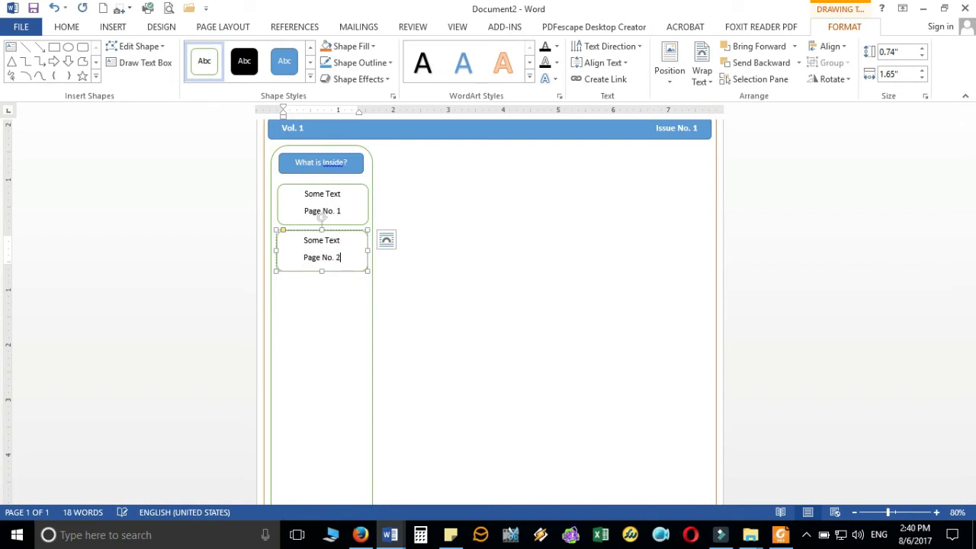
left_click(347, 272)
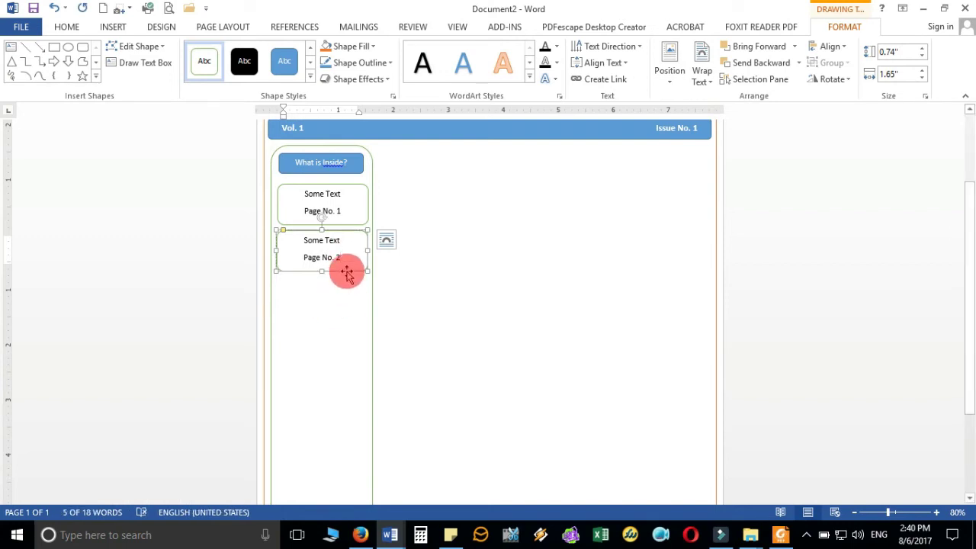
key("ctrl+c")
key("ctrl+v")
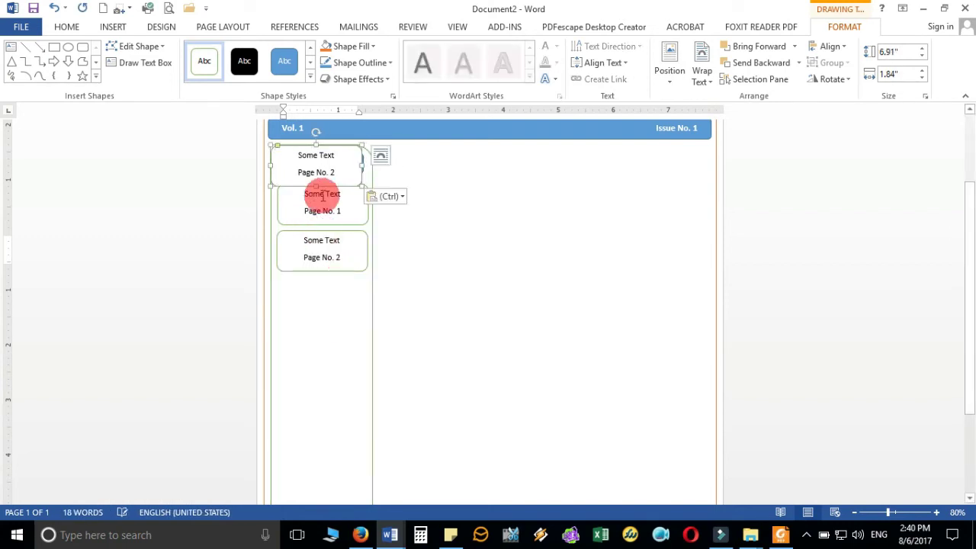
left_click_drag(290, 185, 295, 317)
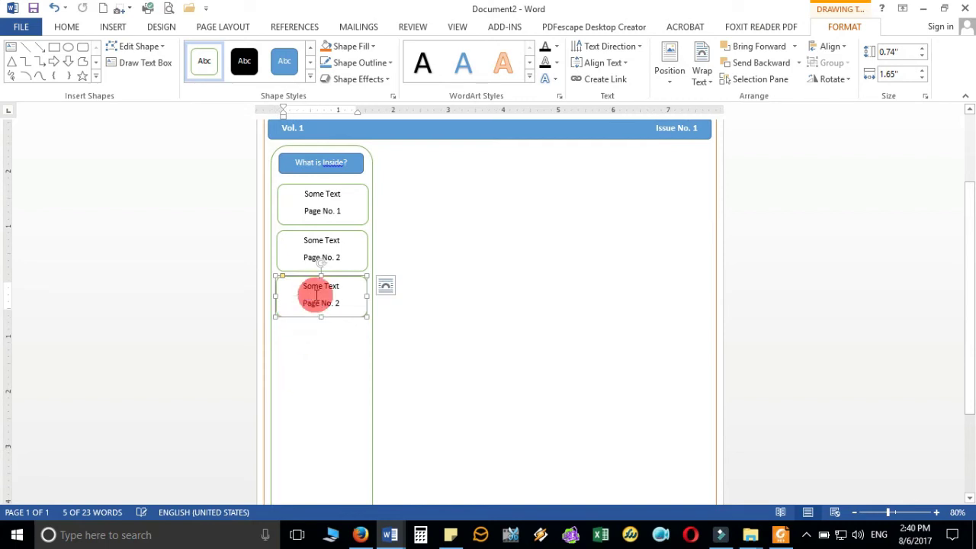
- Change the page line in the third sidebar box to "Page No. 3"
left_click(341, 302)
key("BackSpace")
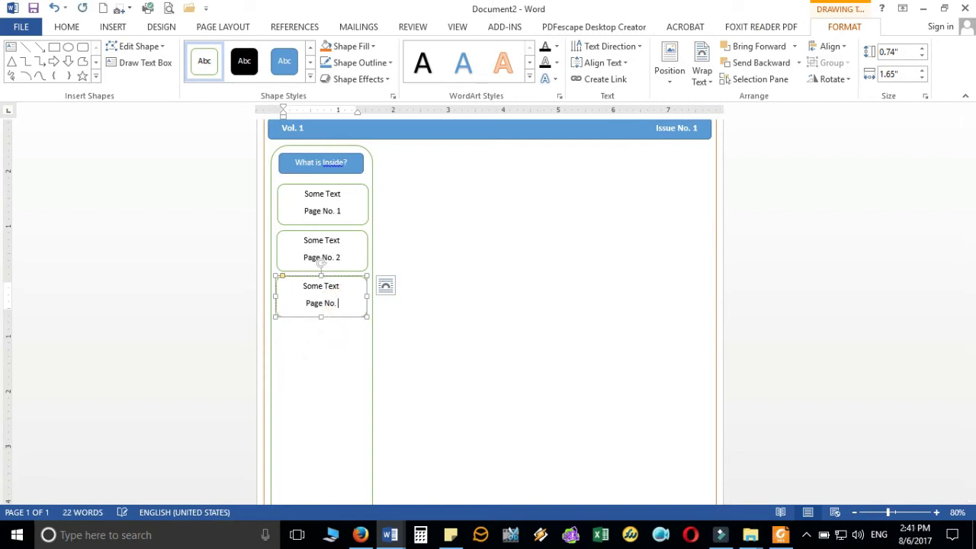
scroll(313, 386, "down", 1)
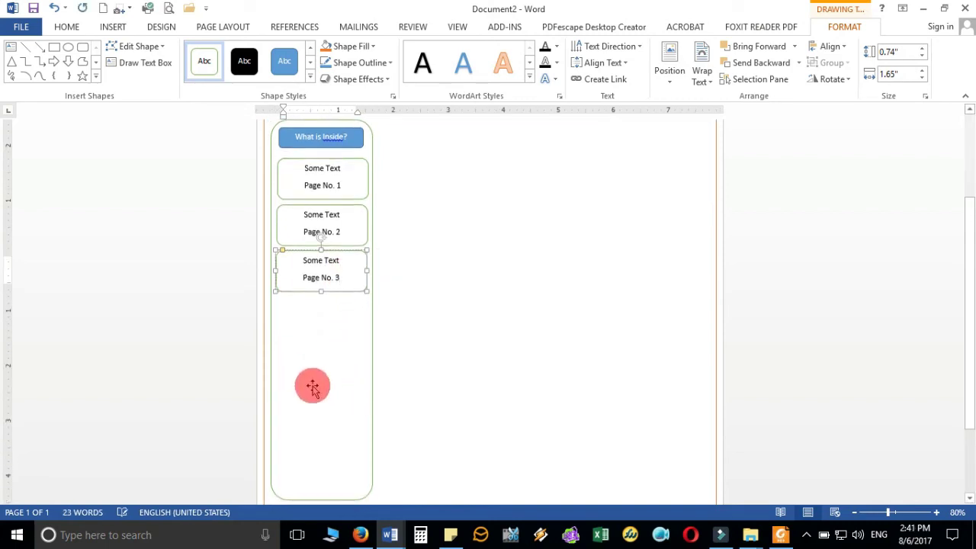
left_click(330, 351)
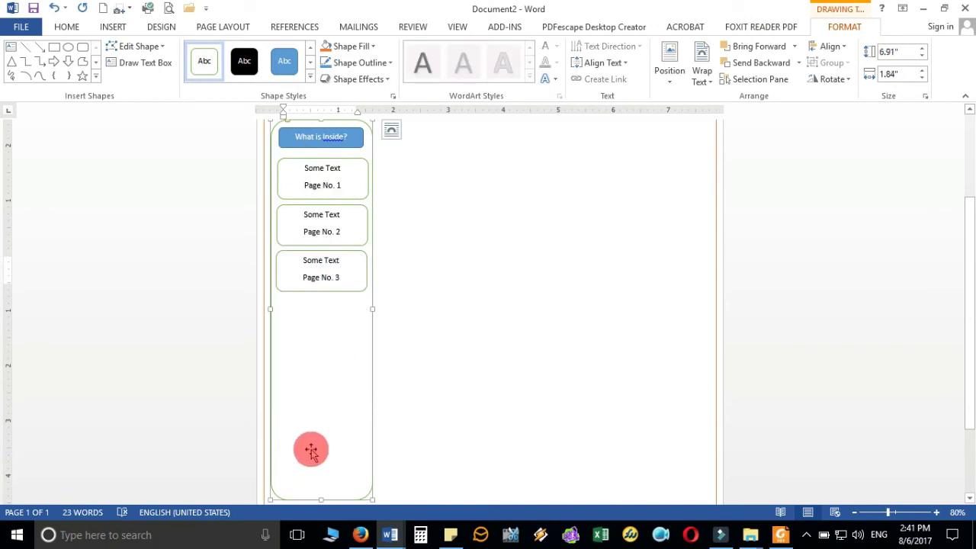
- Draw a slightly rounded rectangle about 8.45" high and 6.05" wide beside the sidebar, in the white style with green outline
scroll(537, 306, "up", 2)
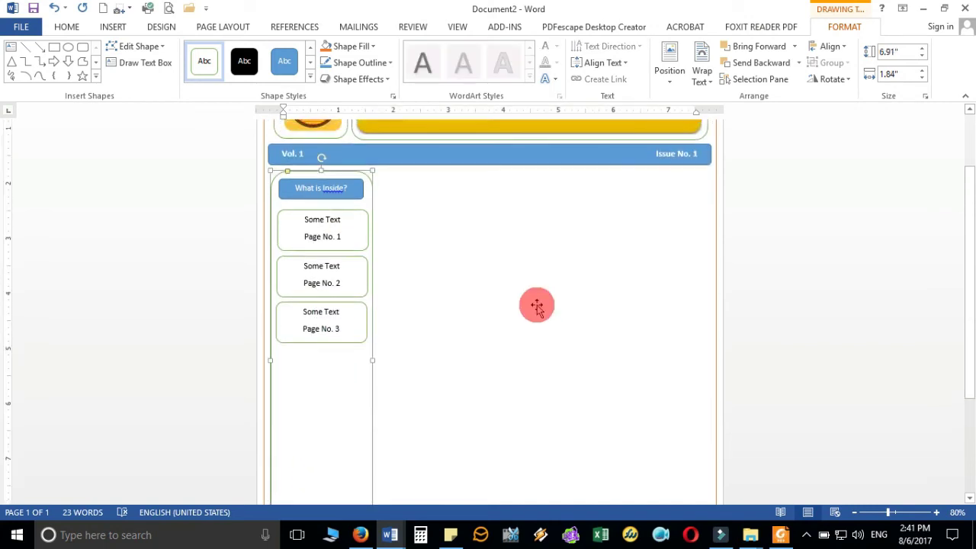
left_click(82, 52)
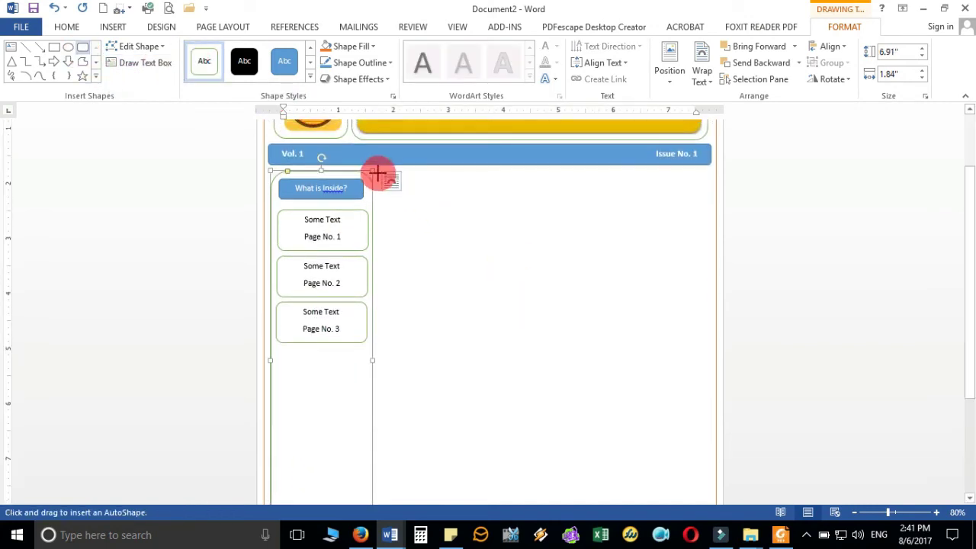
left_click_drag(379, 172, 711, 480)
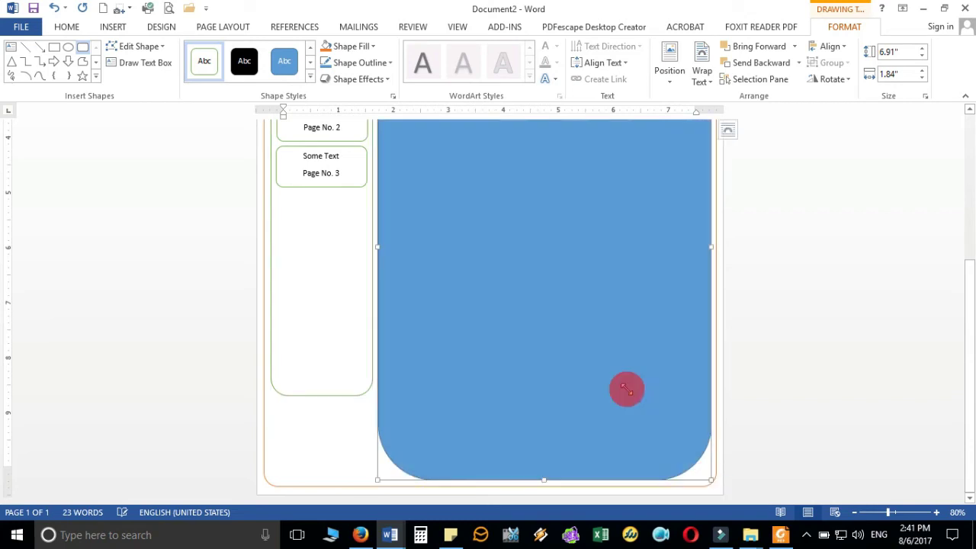
left_click(199, 58)
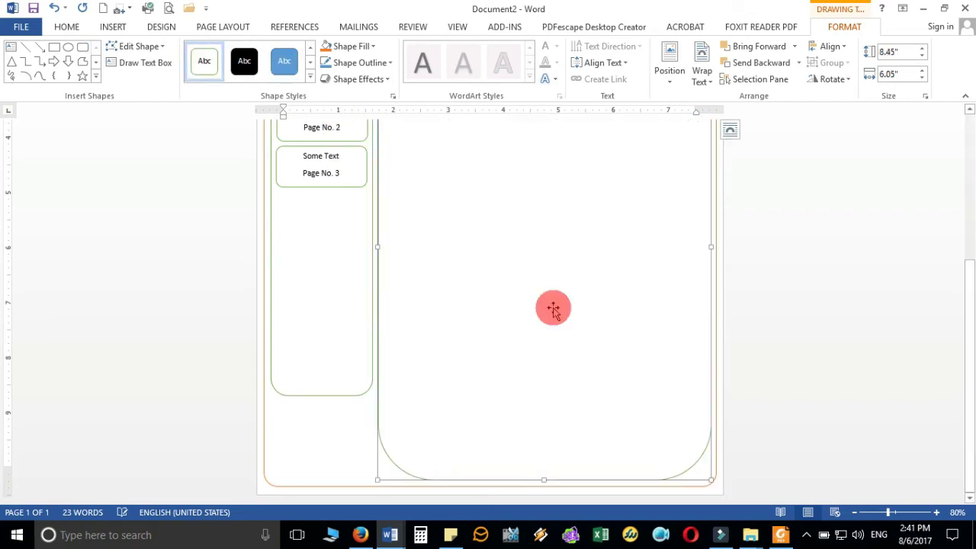
scroll(554, 310, "up", 4)
scroll(554, 309, "up", 2)
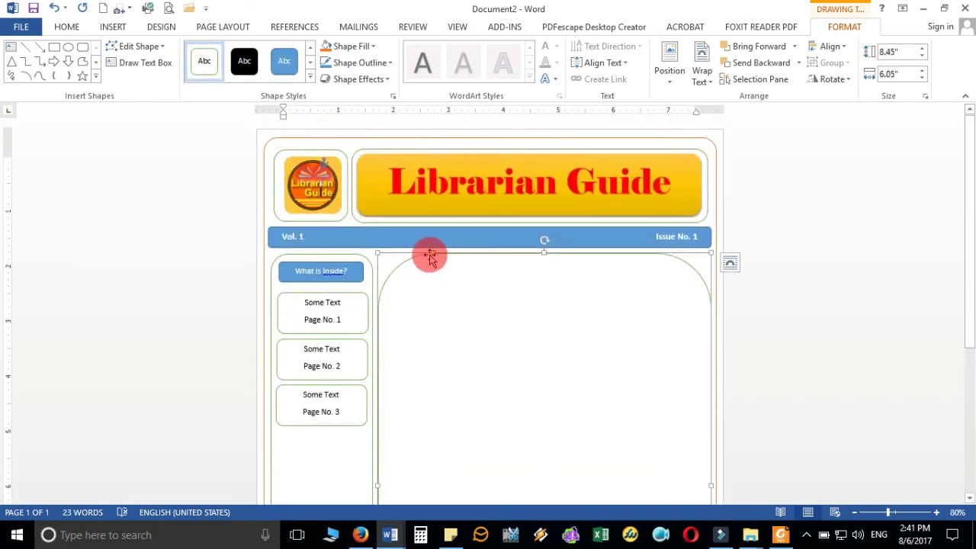
left_click_drag(434, 255, 384, 255)
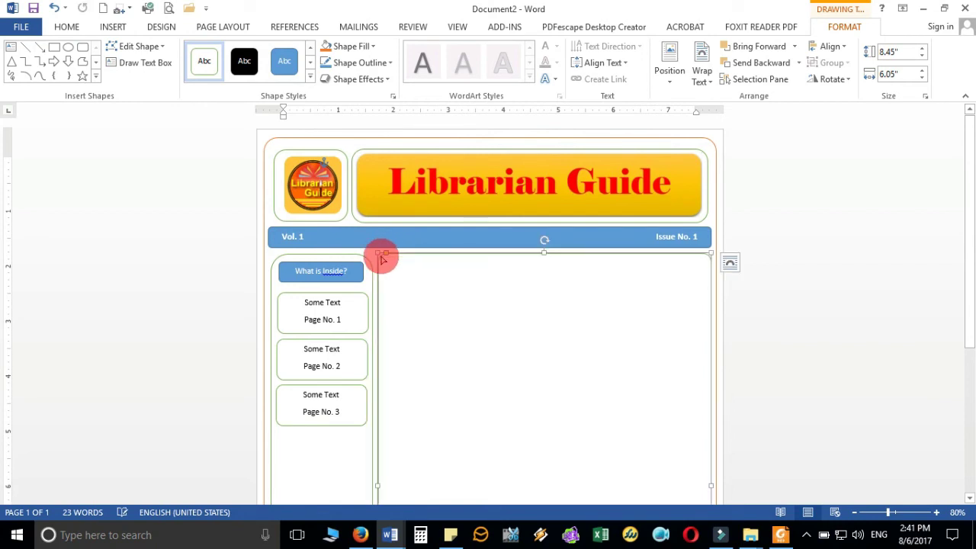
- Draw a rounded bar about 0.61" high and 5.86" wide across the top of the large panel, in the shaded gold style
left_click(84, 47)
left_click_drag(384, 258, 707, 291)
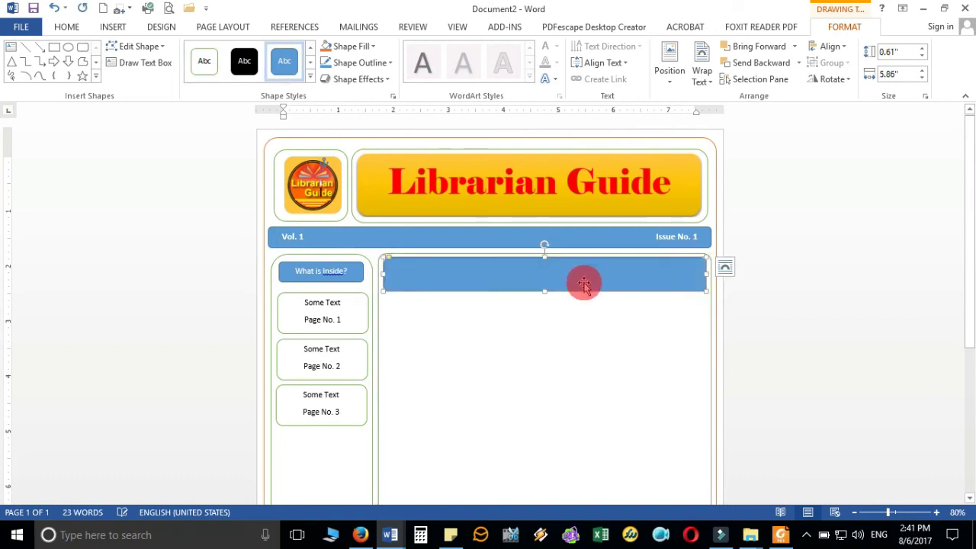
left_click(310, 79)
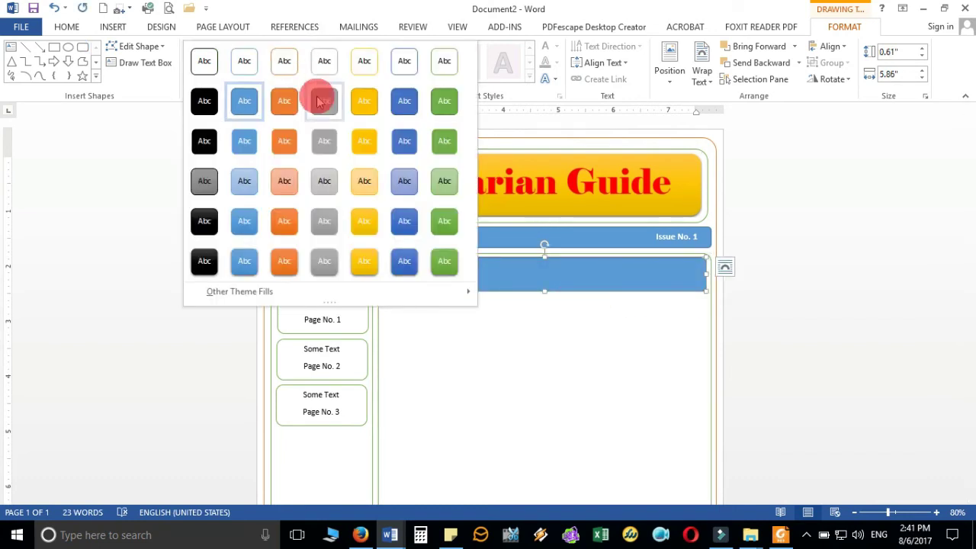
left_click(366, 259)
left_click(534, 284)
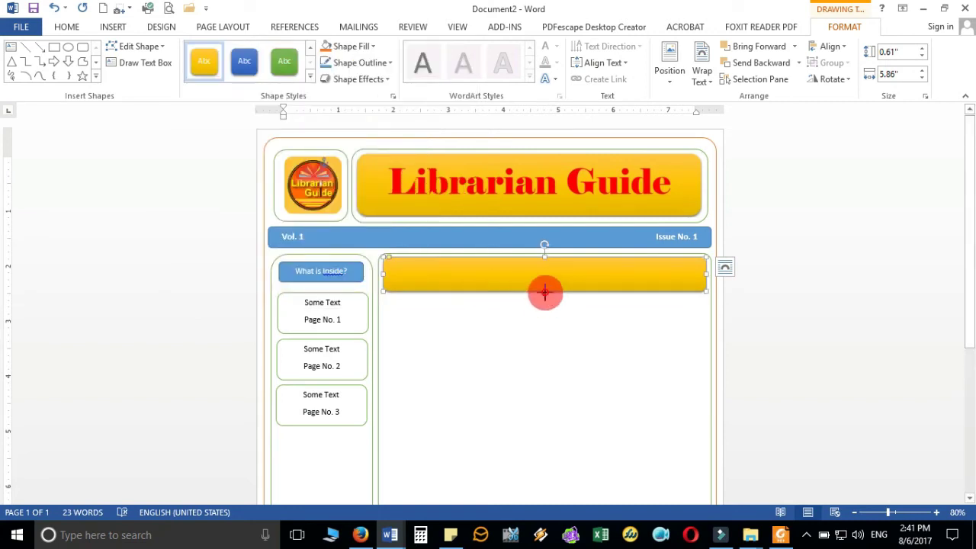
- Add the heading "About Library" to the gold bar and reduce its height to about 0.38"
left_click_drag(544, 292, 544, 281)
right_click(553, 278)
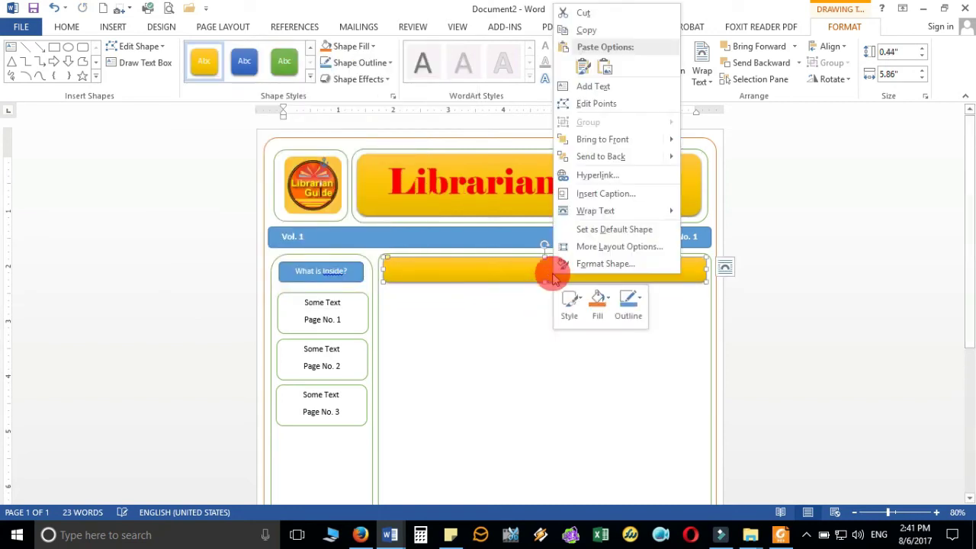
left_click(595, 86)
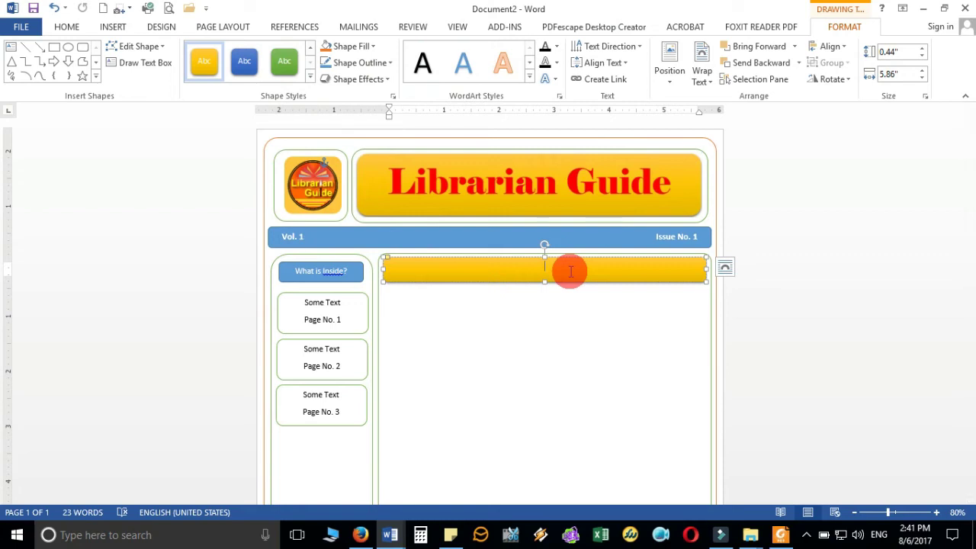
type("About My Library")
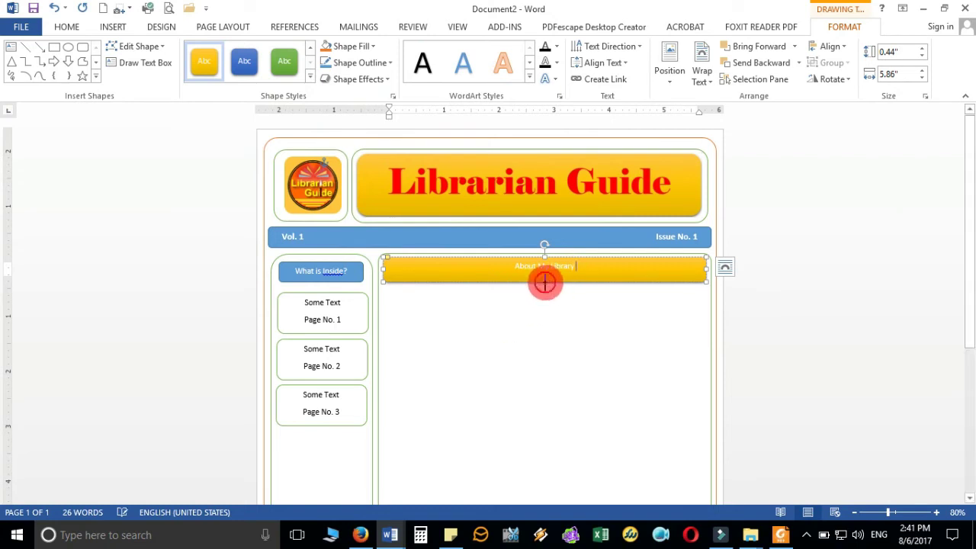
left_click_drag(544, 283, 546, 278)
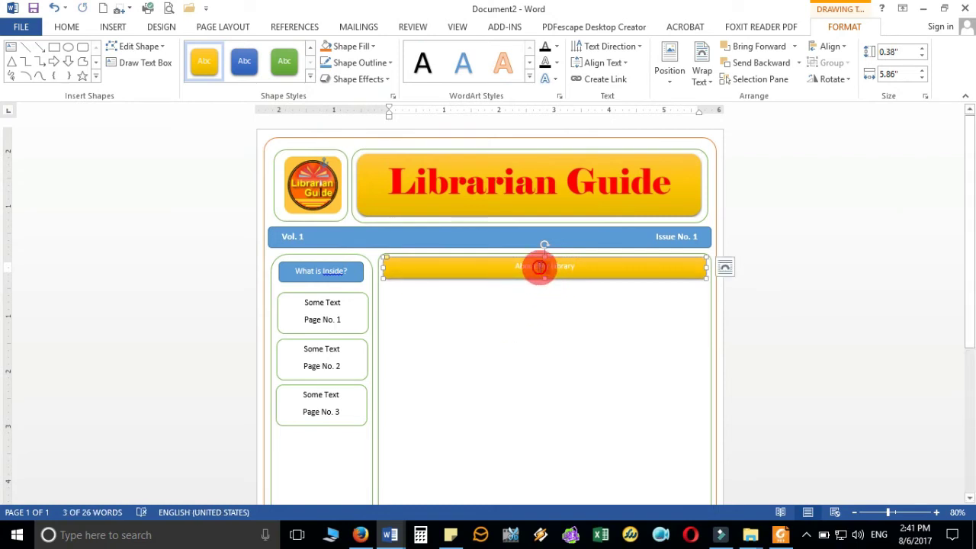
double_click(540, 266)
key("Delete")
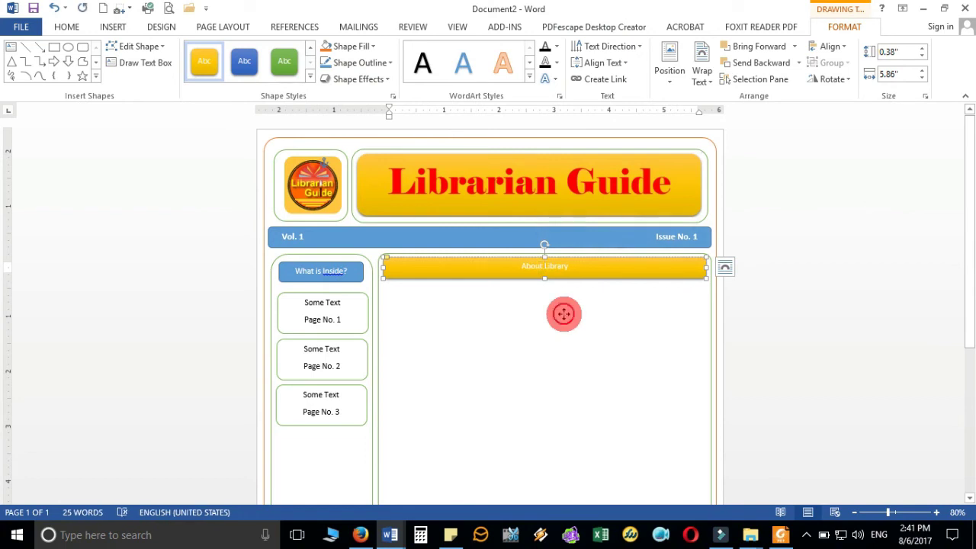
- Draw a less-rounded rectangle about 4.64" high and 5.83" wide beneath the gold heading, in the white style with green outline
left_click(563, 314)
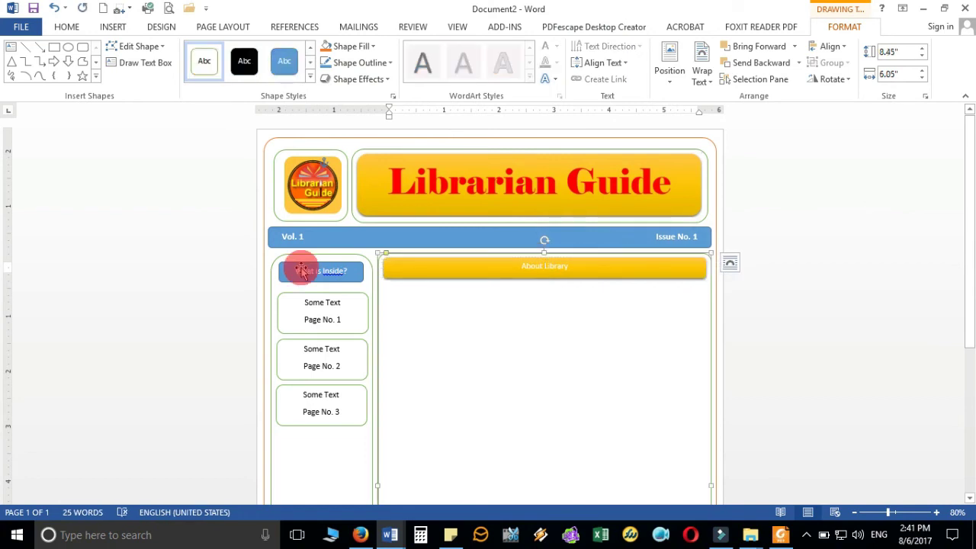
left_click(82, 47)
left_click_drag(383, 285, 704, 438)
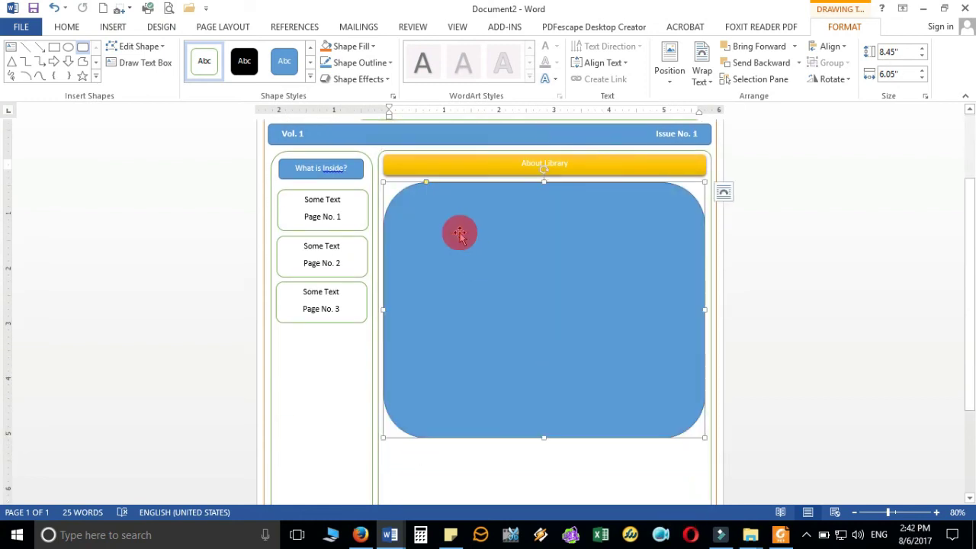
left_click_drag(427, 180, 404, 188)
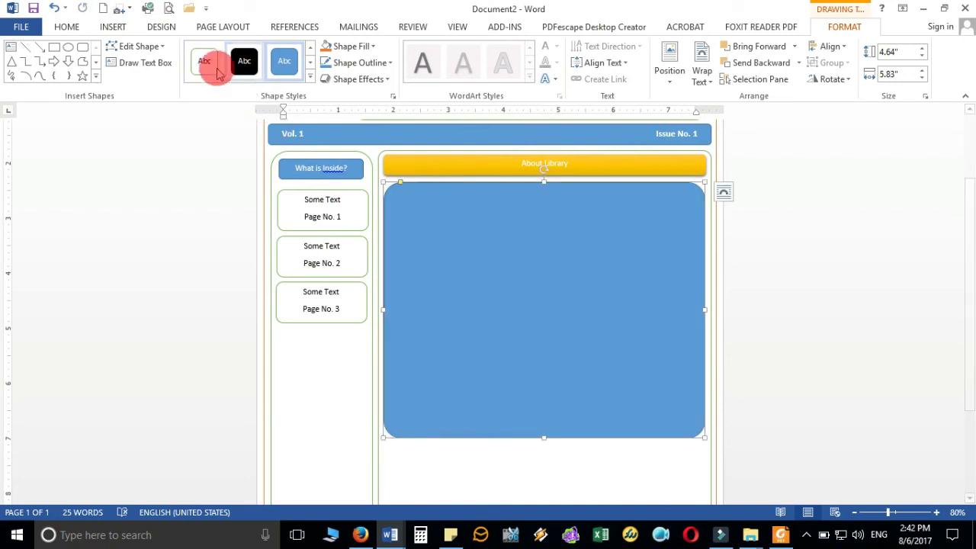
left_click(210, 61)
- Add the placeholder "Add the Text here" to the box beneath the About Library heading
right_click(552, 229)
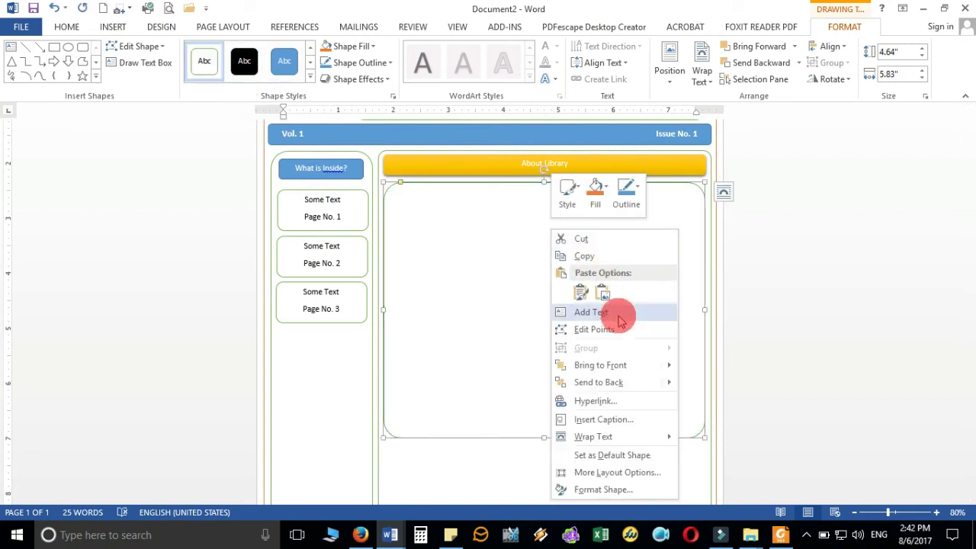
left_click(620, 318)
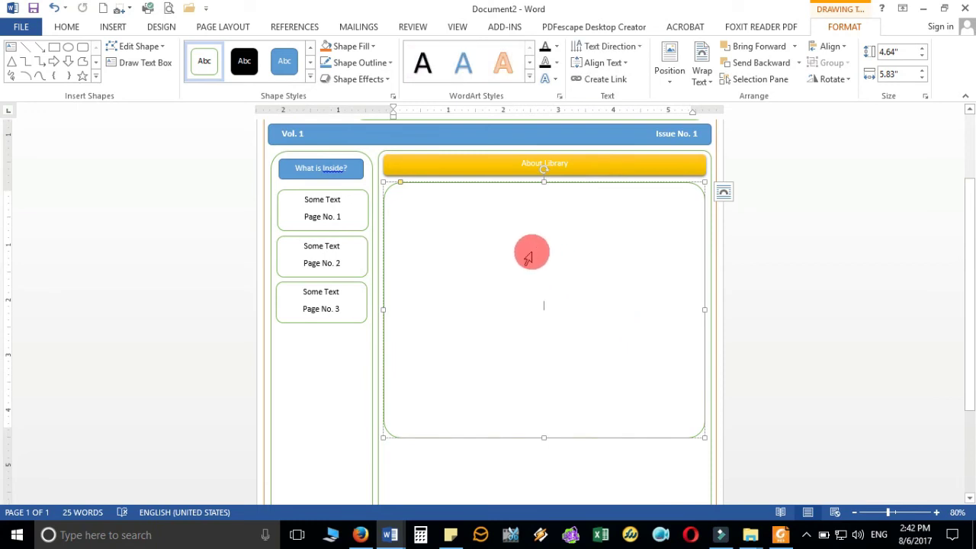
type("Add the Text here")
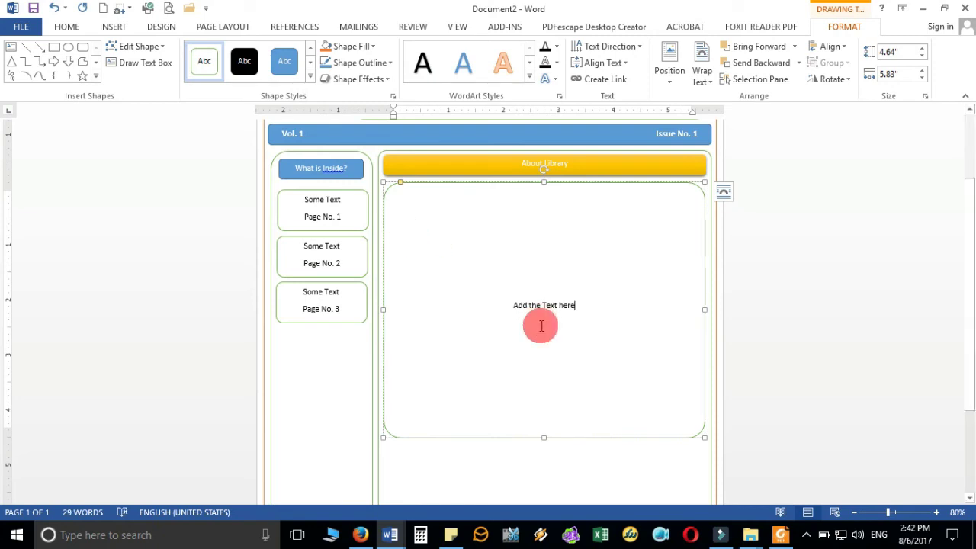
- Draw a second less-rounded rectangle about 3.05" high and 5.83" wide in the panel's remaining space, in the white style with green outline
scroll(554, 328, "down", 3)
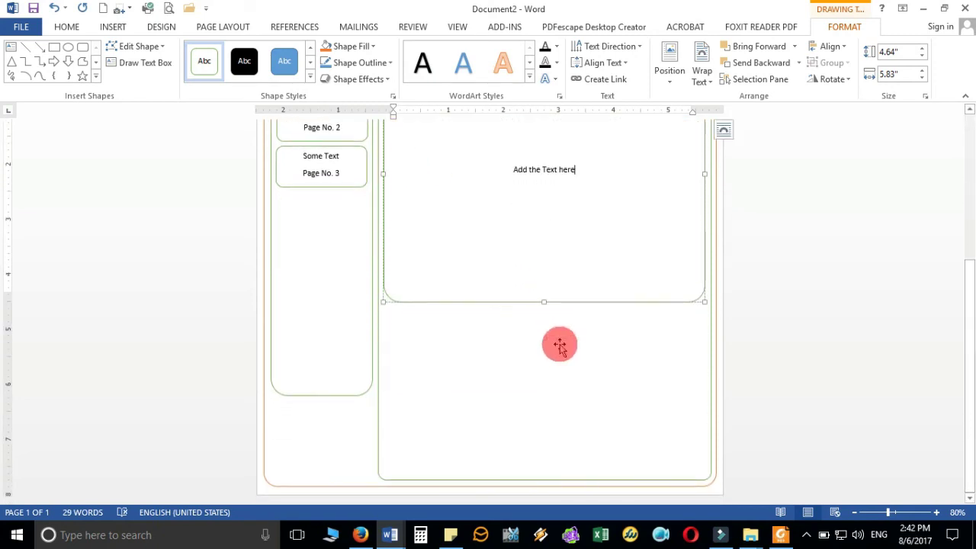
left_click(82, 52)
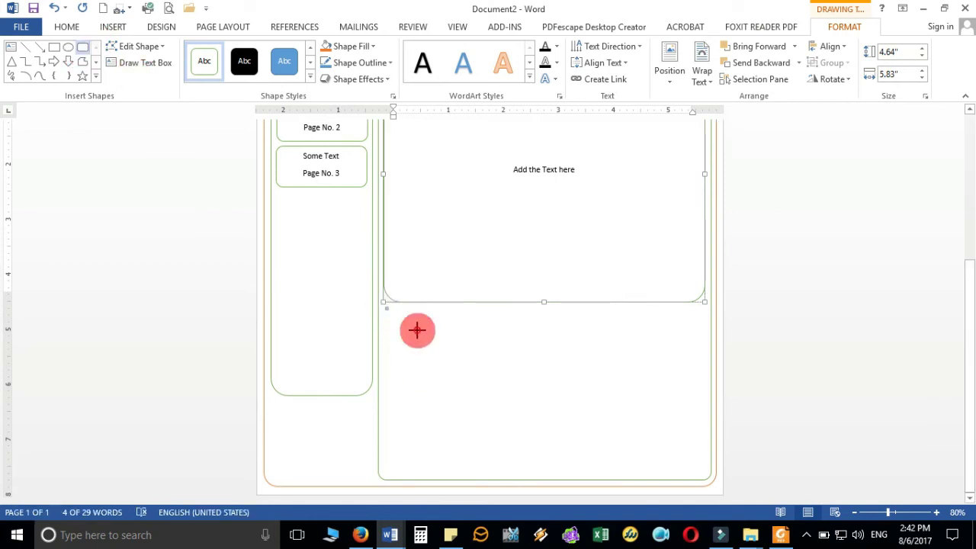
left_click_drag(385, 306, 704, 473)
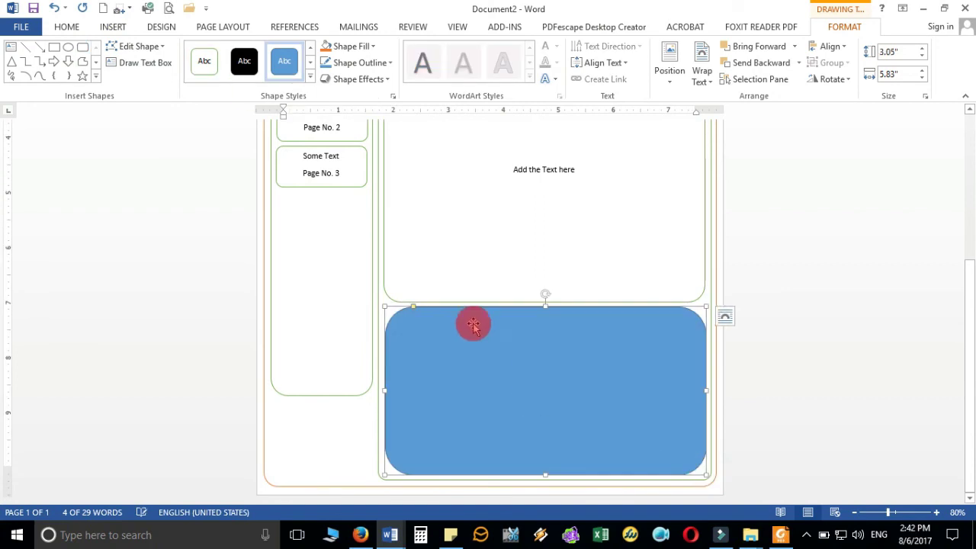
left_click(202, 61)
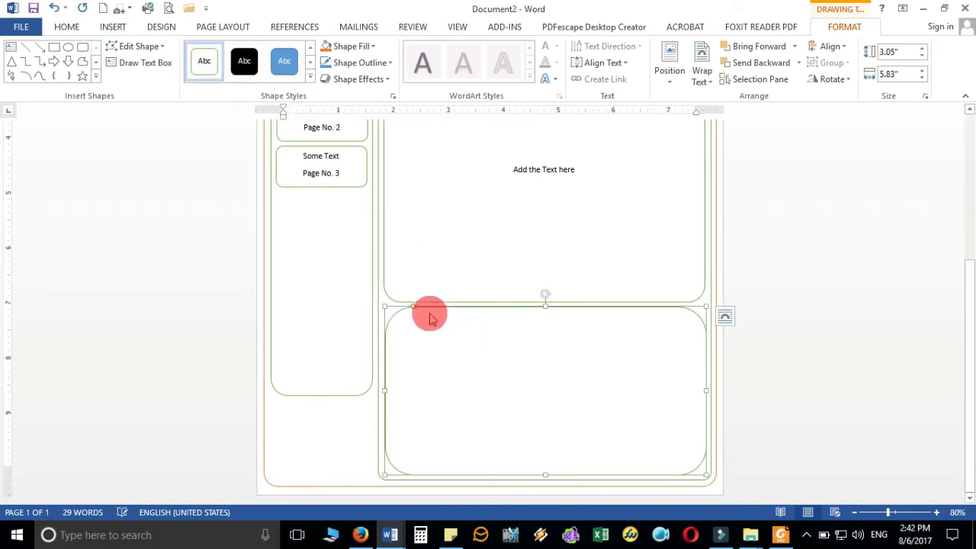
left_click(402, 307)
- Add the placeholder "Add Text Here" to the lower content box
right_click(471, 336)
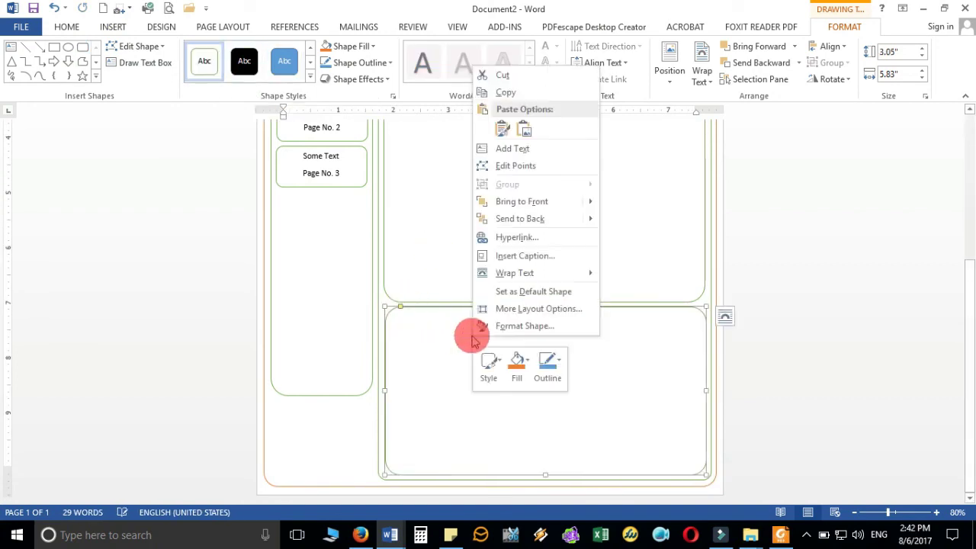
left_click(526, 149)
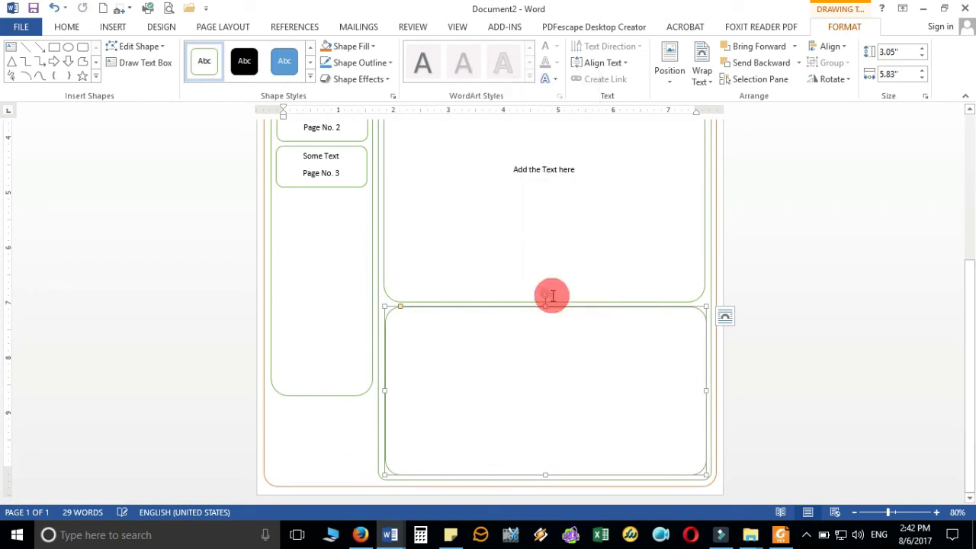
type("Add Text Here")
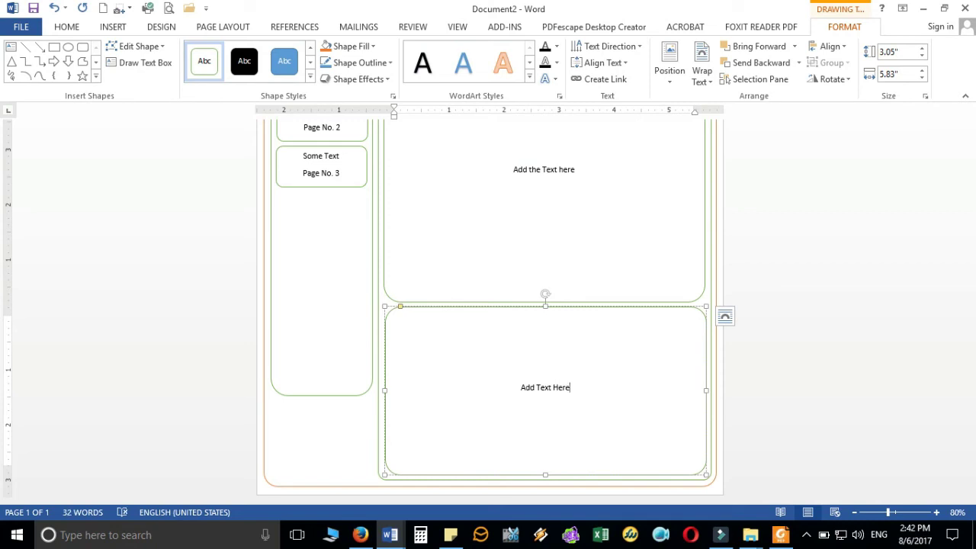
left_click(582, 405)
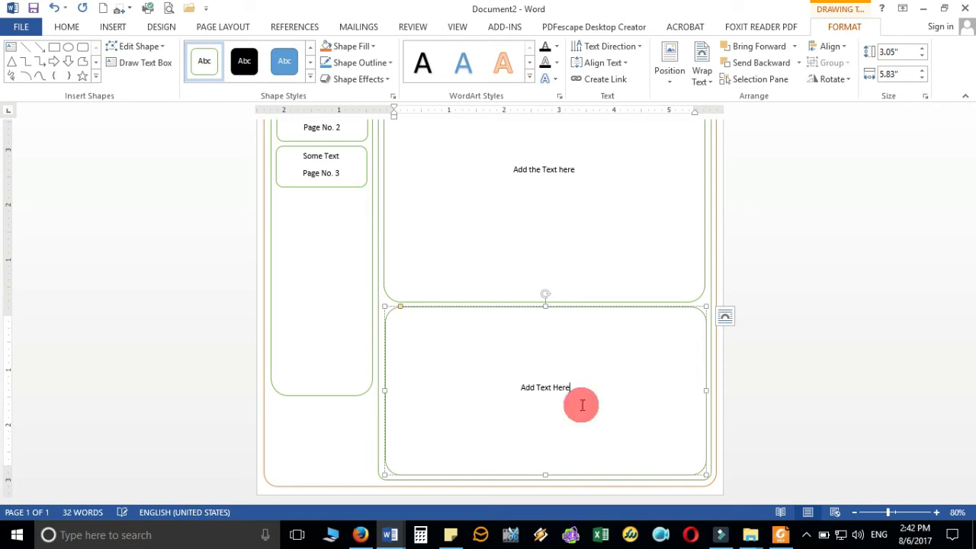
- Shorten the contents sidebar from its lower edge to about 5.66" high, freeing space beneath it
left_click(319, 396)
left_click_drag(322, 395, 325, 329)
scroll(295, 375, "up", 3)
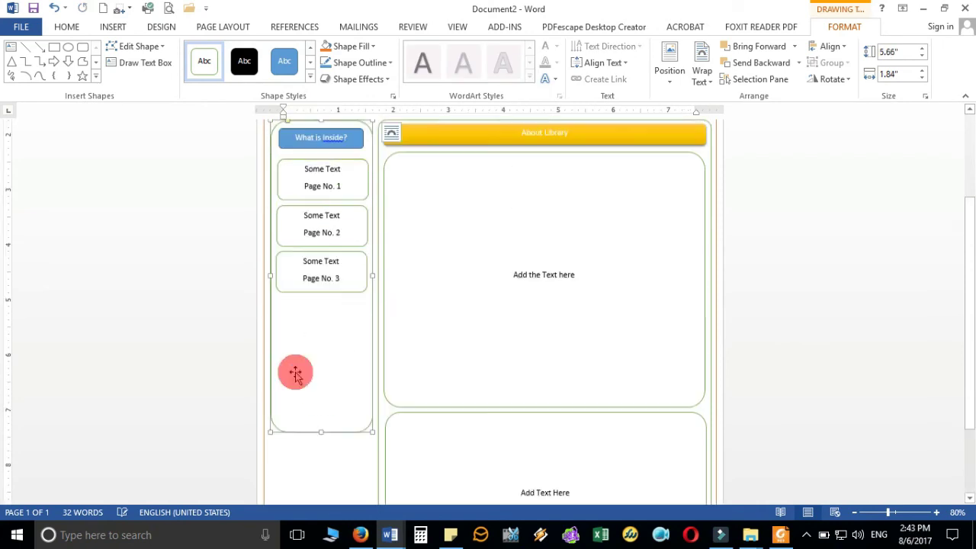
scroll(334, 373, "down", 3)
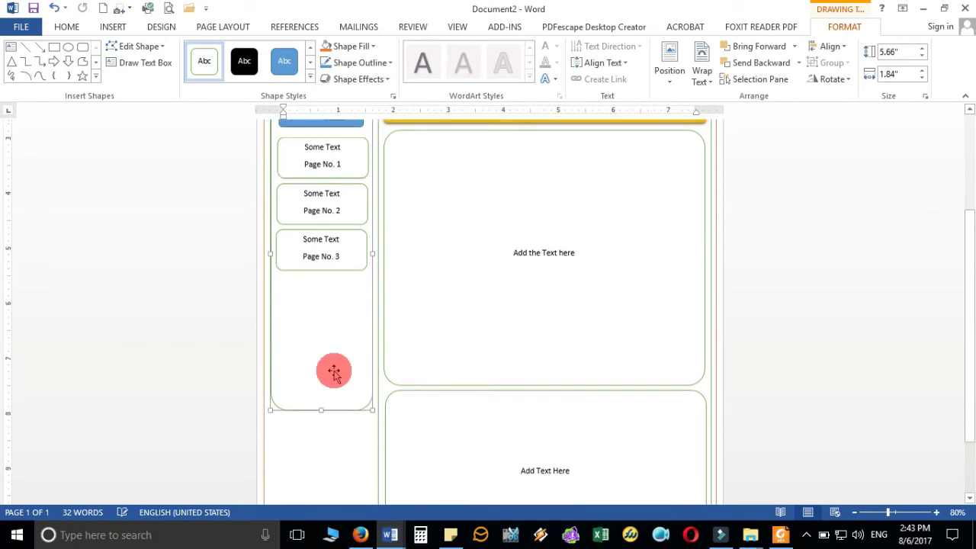
- Draw a rounded rectangle about 2.62" high and 1.84" wide beneath the contents sidebar, containing the lines "Name", "Contact", "Email" and "Website"
left_click(85, 49)
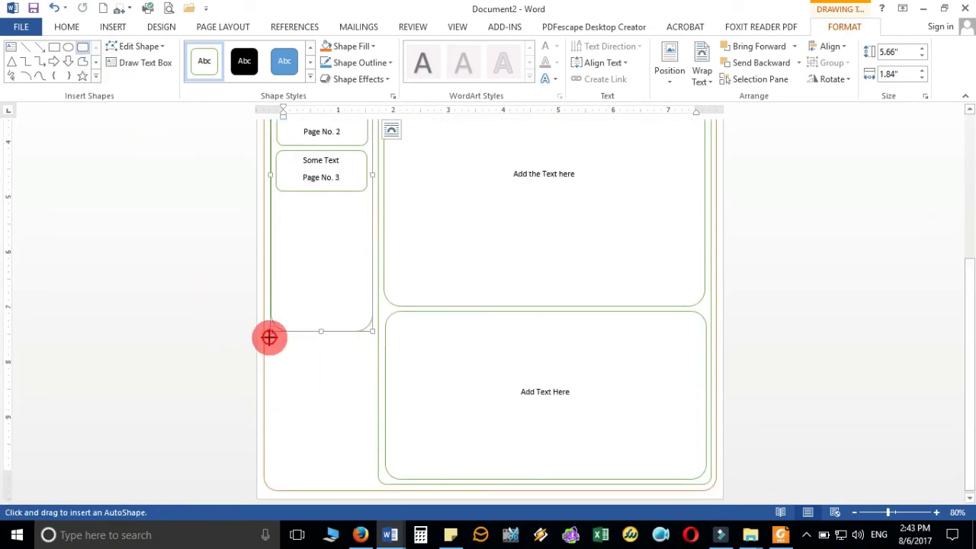
left_click_drag(270, 338, 372, 478)
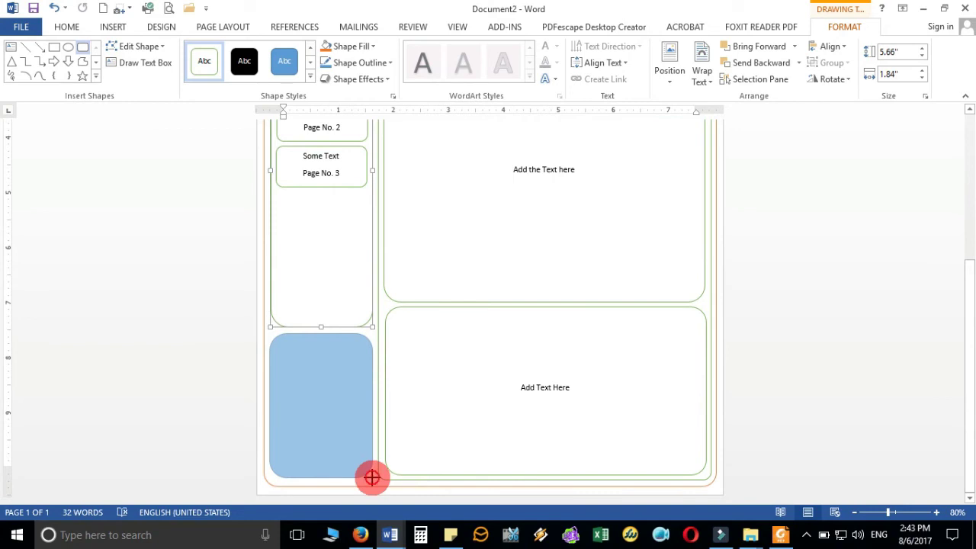
right_click(323, 393)
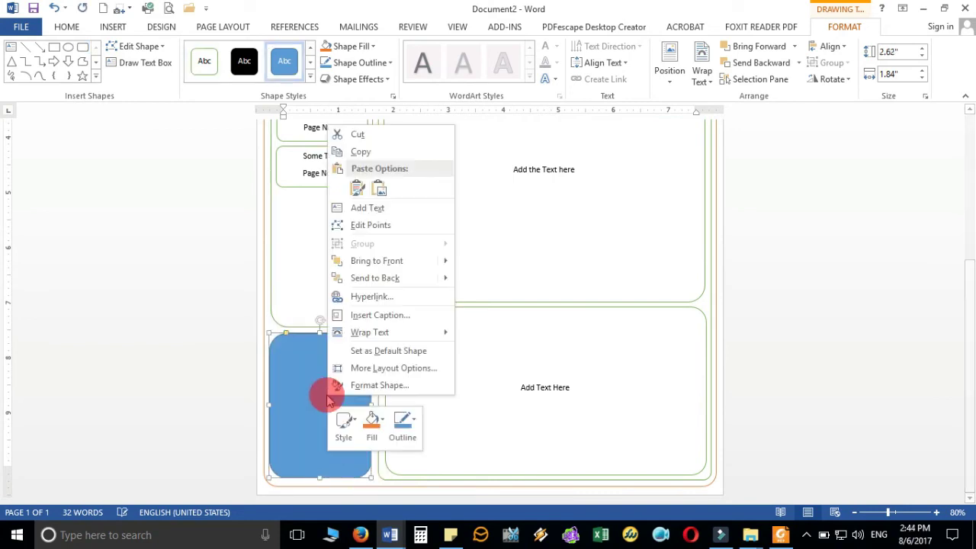
left_click(373, 208)
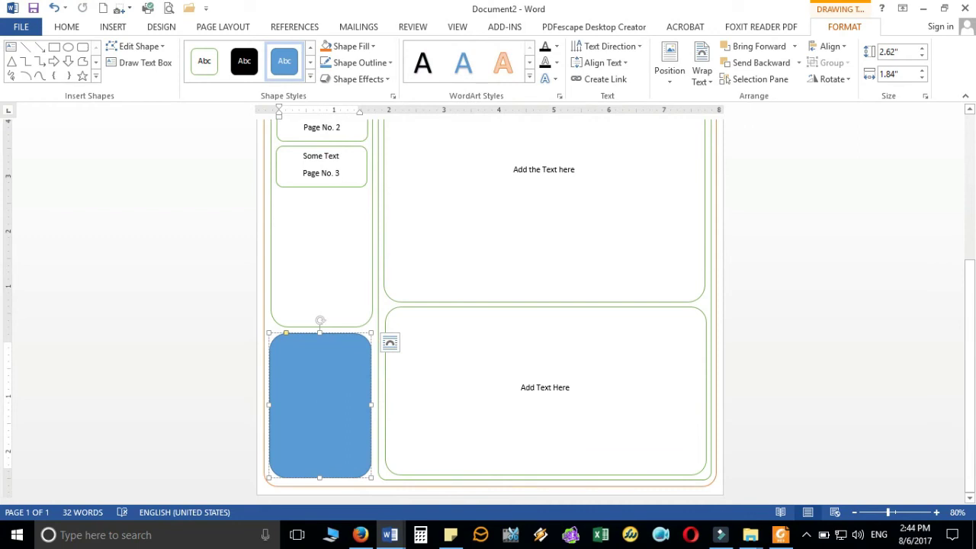
type("Name")
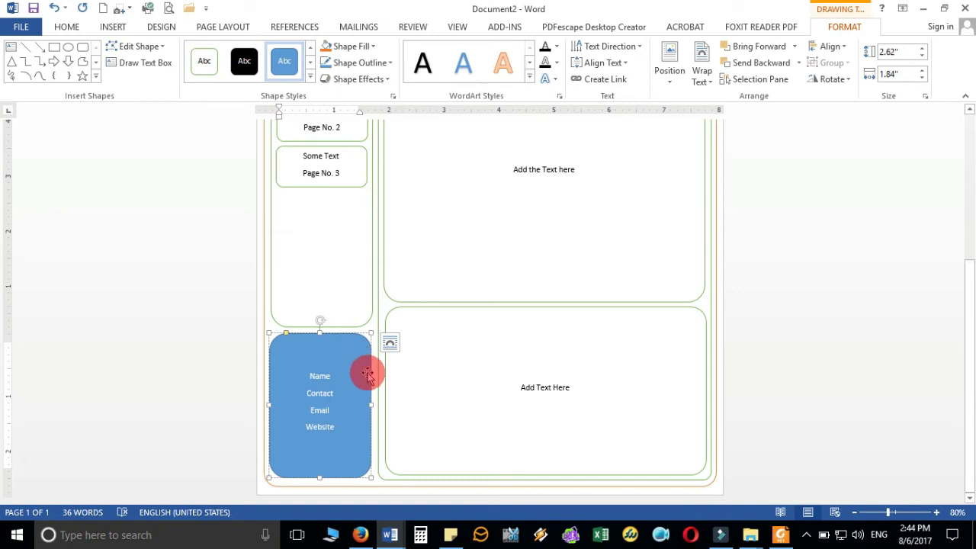
- Apply the white shape style with green outline to the contact details box and deselect the shapes
left_click(204, 61)
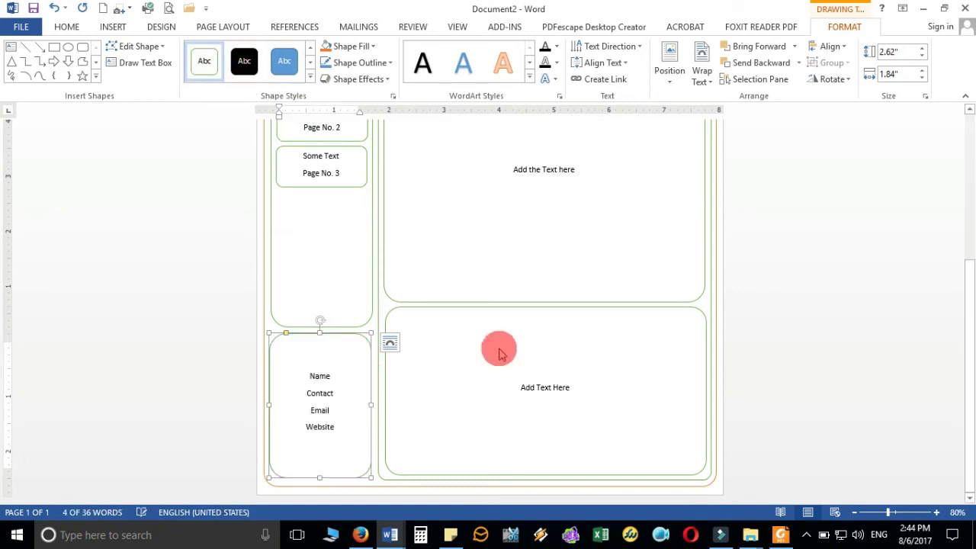
left_click(497, 348)
key("ctrl+a")
left_click(791, 362)
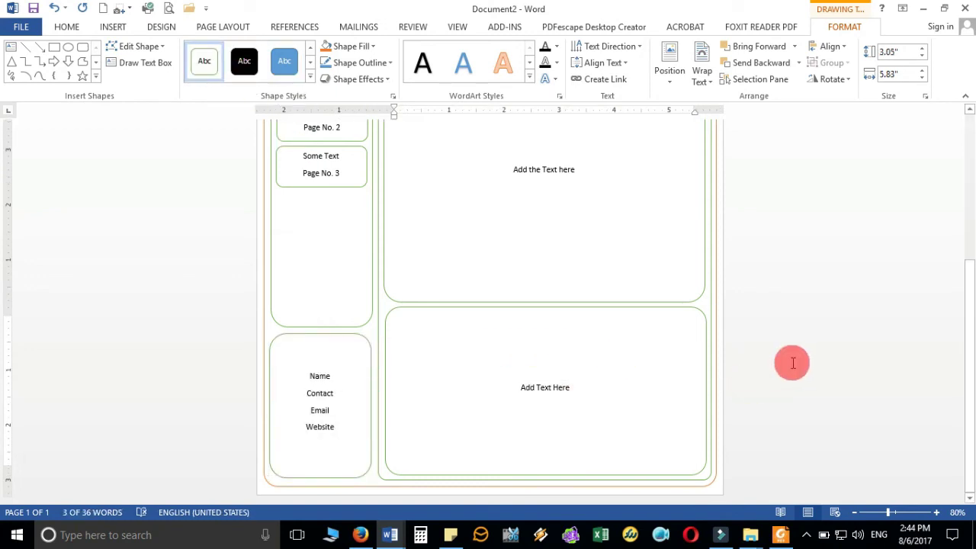
- Review the new newsletter page and examine the layout of the first two pages in the finished v1n3 issue
scroll(794, 363, "up", 5)
scroll(794, 363, "up", 1)
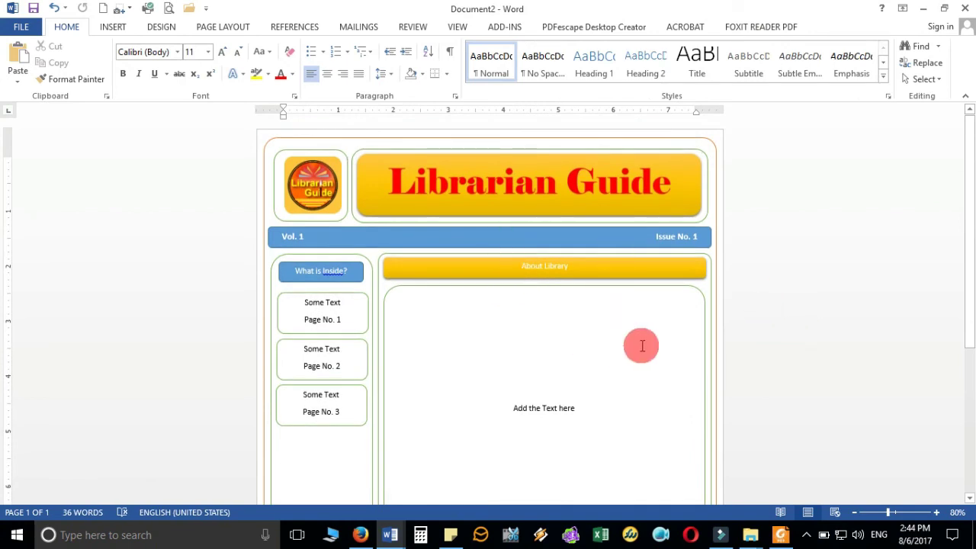
scroll(642, 346, "down", 1)
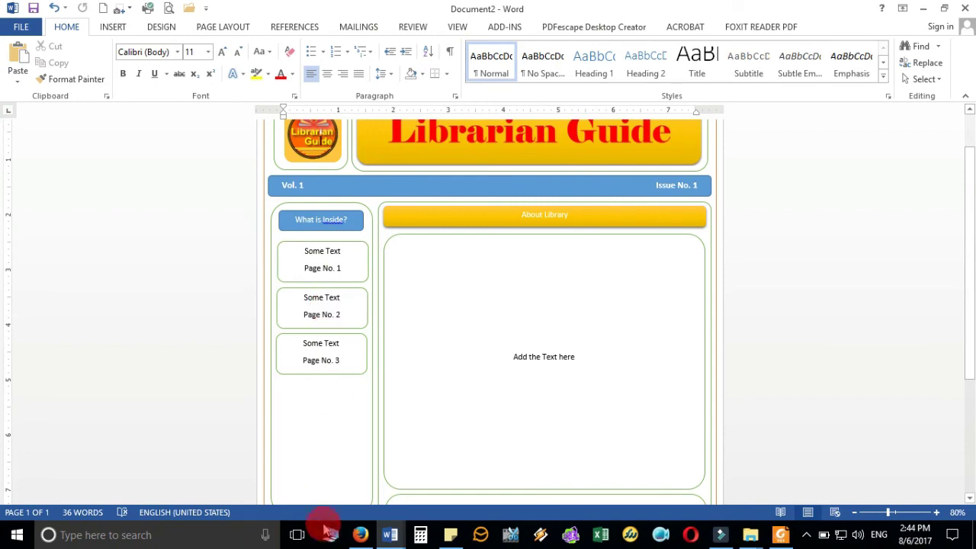
left_click(388, 534)
left_click(305, 448)
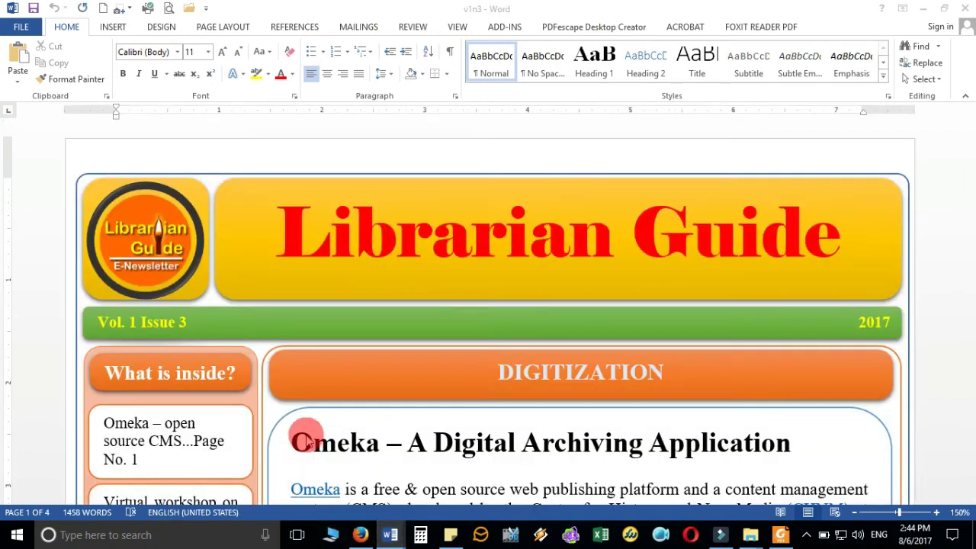
scroll(497, 278, "down", 2)
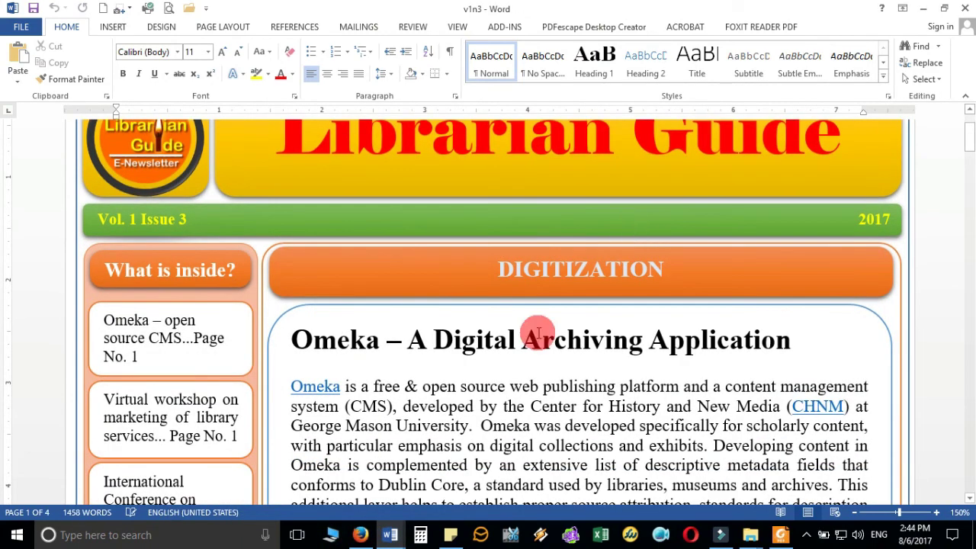
scroll(551, 318, "up", 1)
scroll(551, 317, "up", 1)
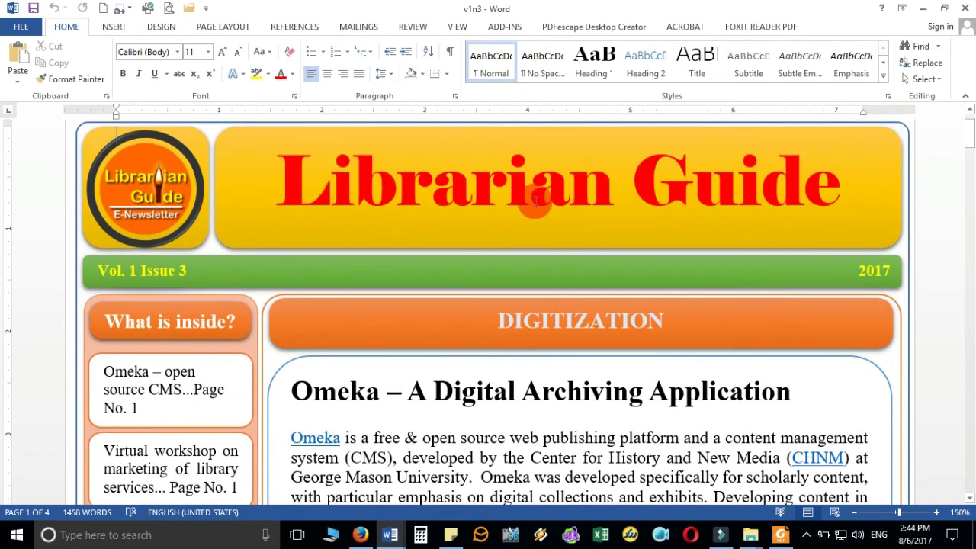
scroll(473, 328, "down", 15)
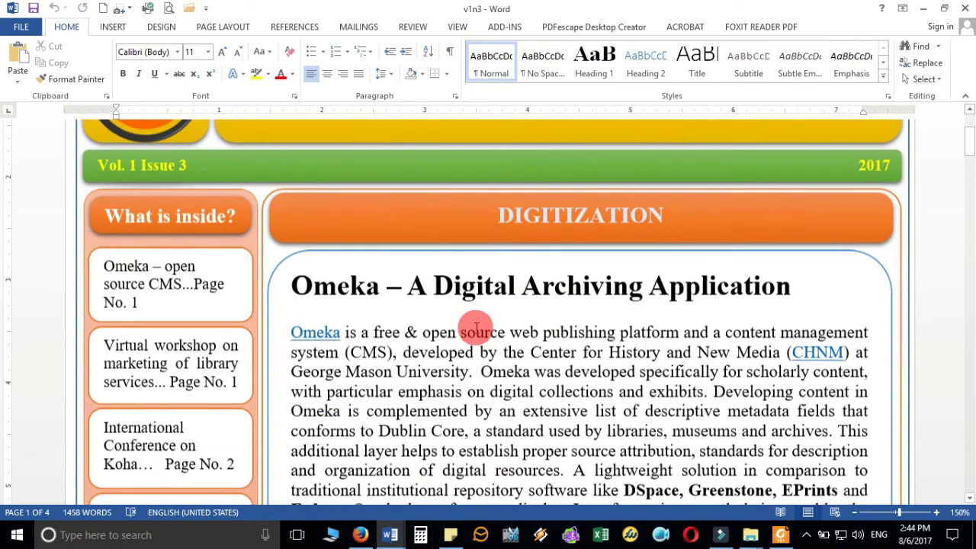
scroll(251, 352, "down", 6)
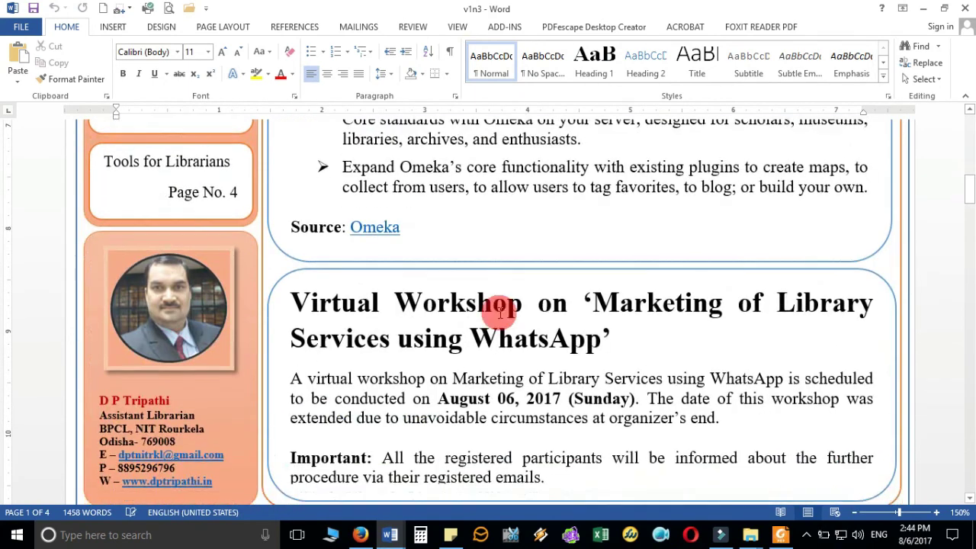
scroll(509, 310, "down", 15)
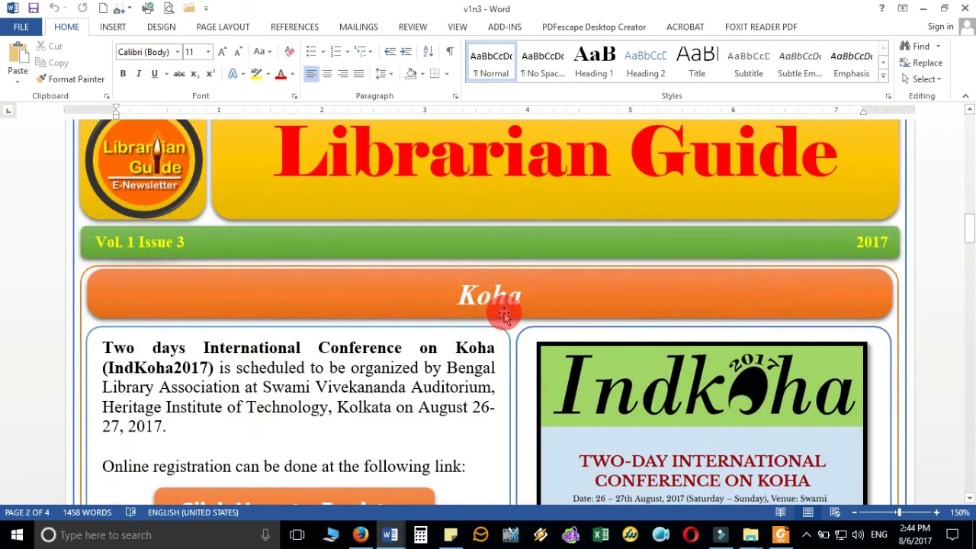
scroll(424, 357, "up", 3)
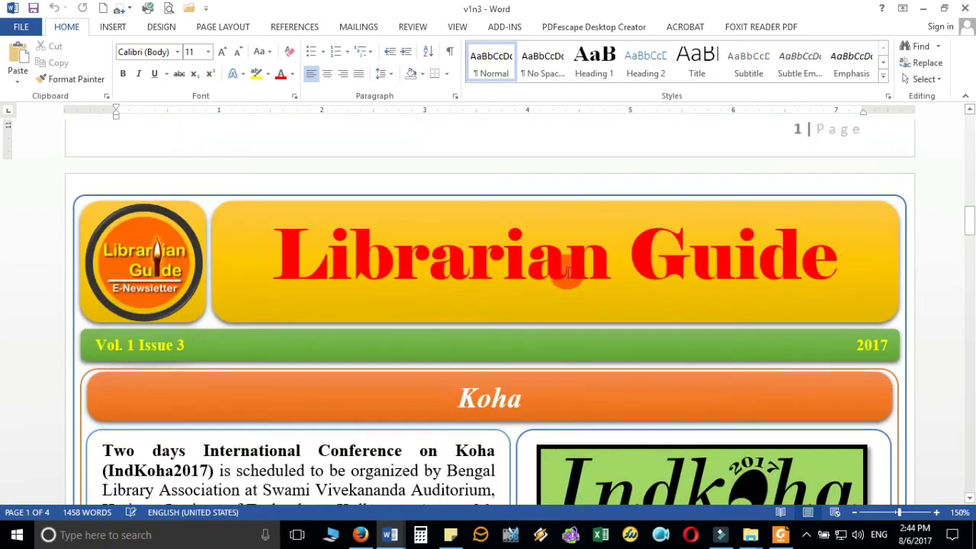
scroll(694, 248, "down", 6)
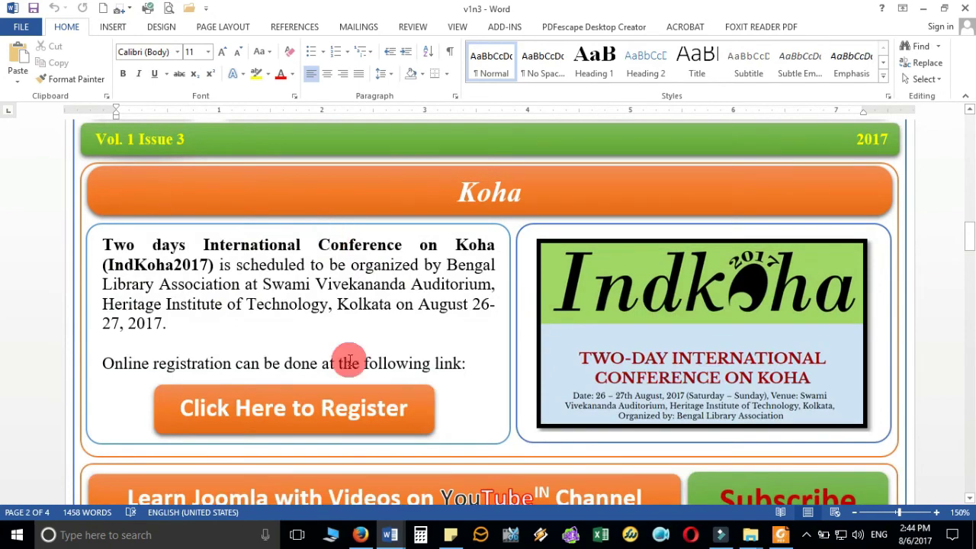
scroll(732, 323, "down", 15)
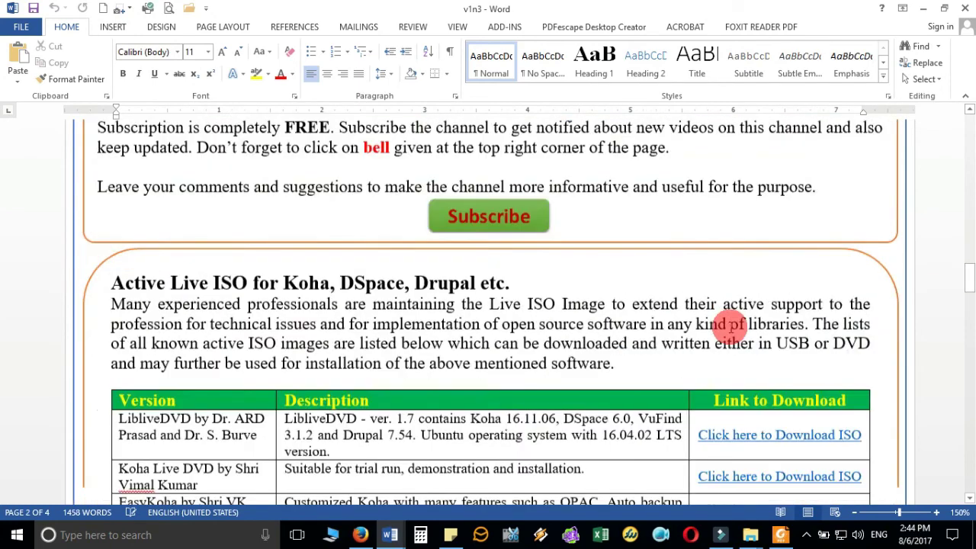